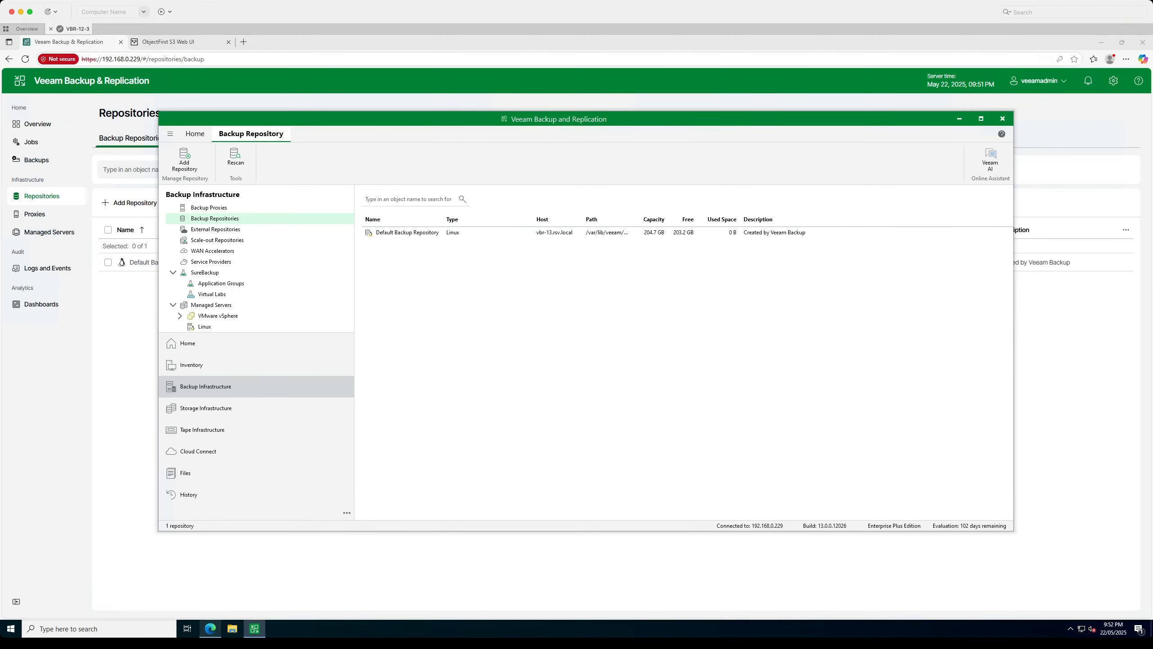
# Switch to the ObjectFirst S3 web UI in the browser and review the v13-performance, v13-capacity and v13-archive buckets.
pyautogui.click(210, 629)
pyautogui.click(168, 41)
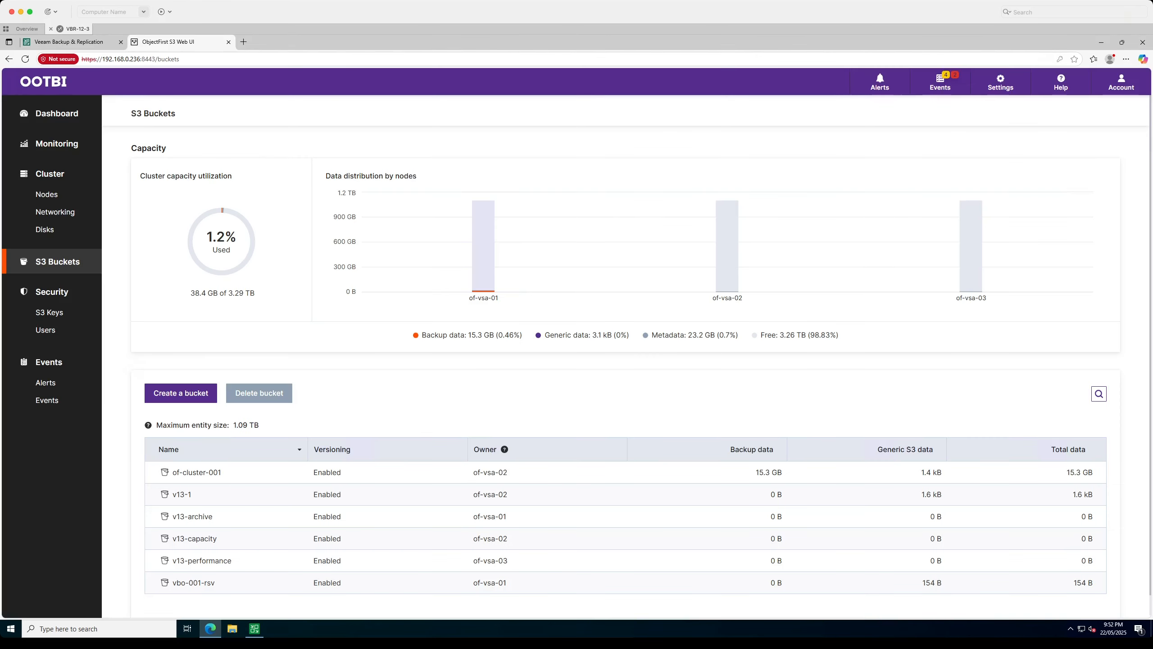
pyautogui.click(182, 494)
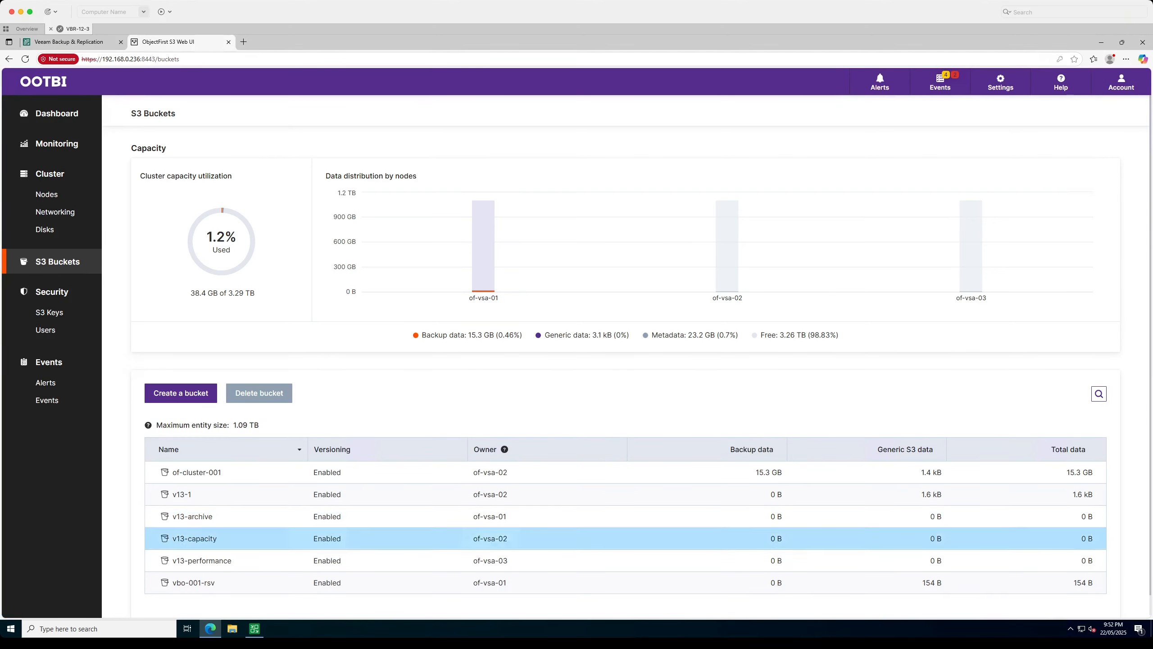
pyautogui.click(203, 560)
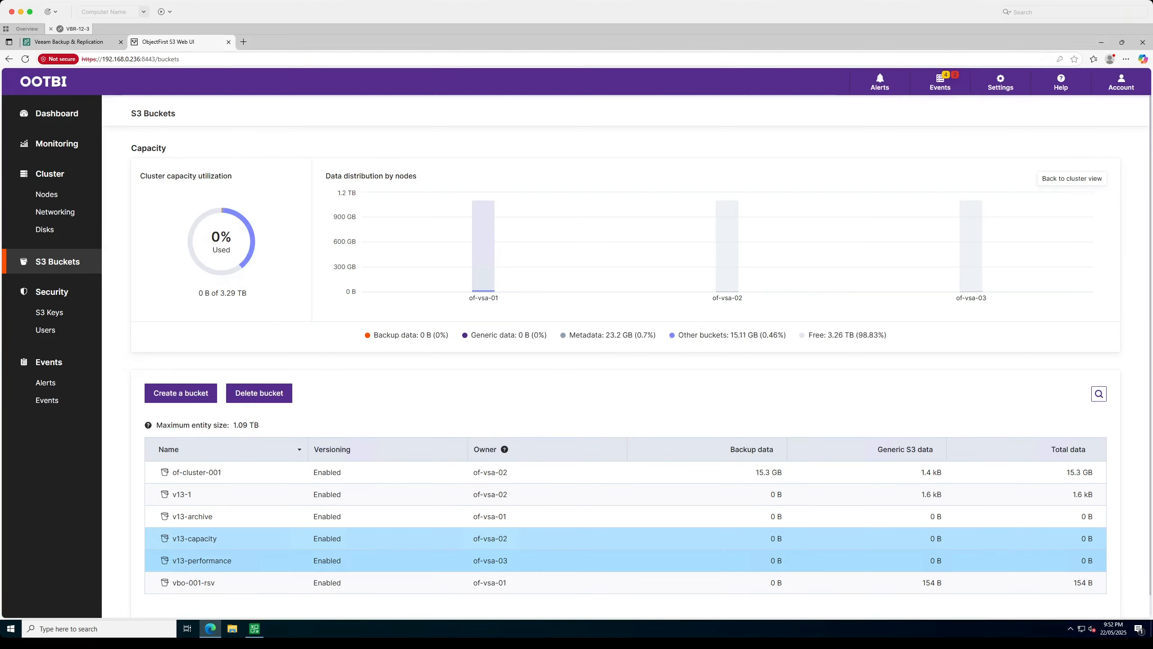
pyautogui.click(194, 538)
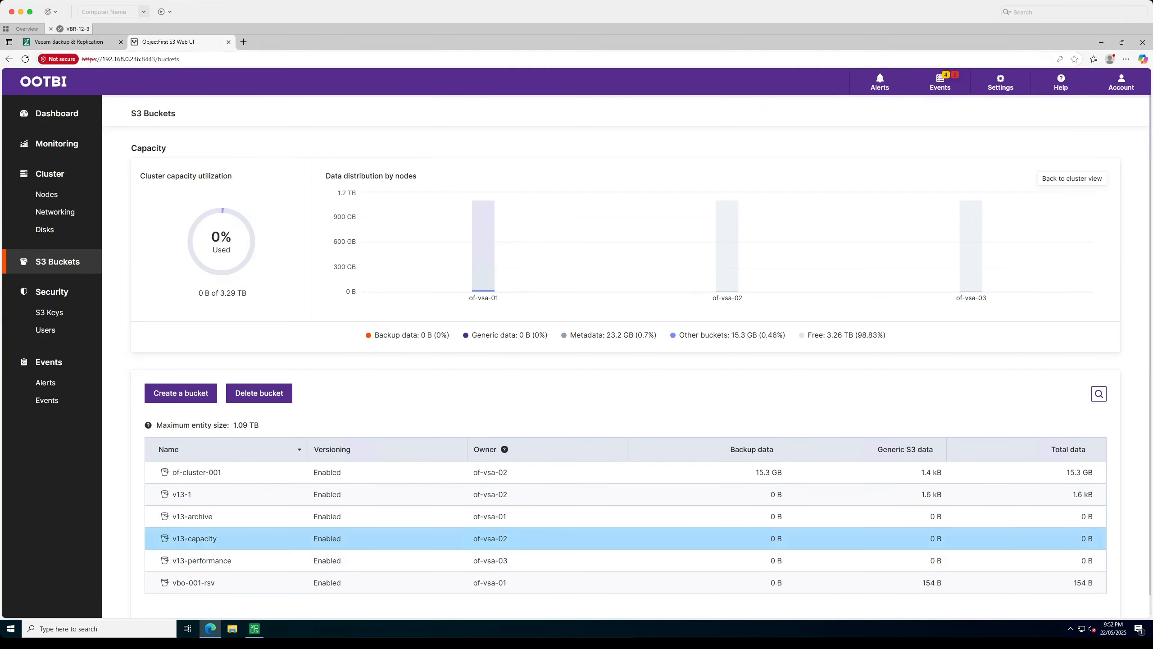
pyautogui.click(192, 517)
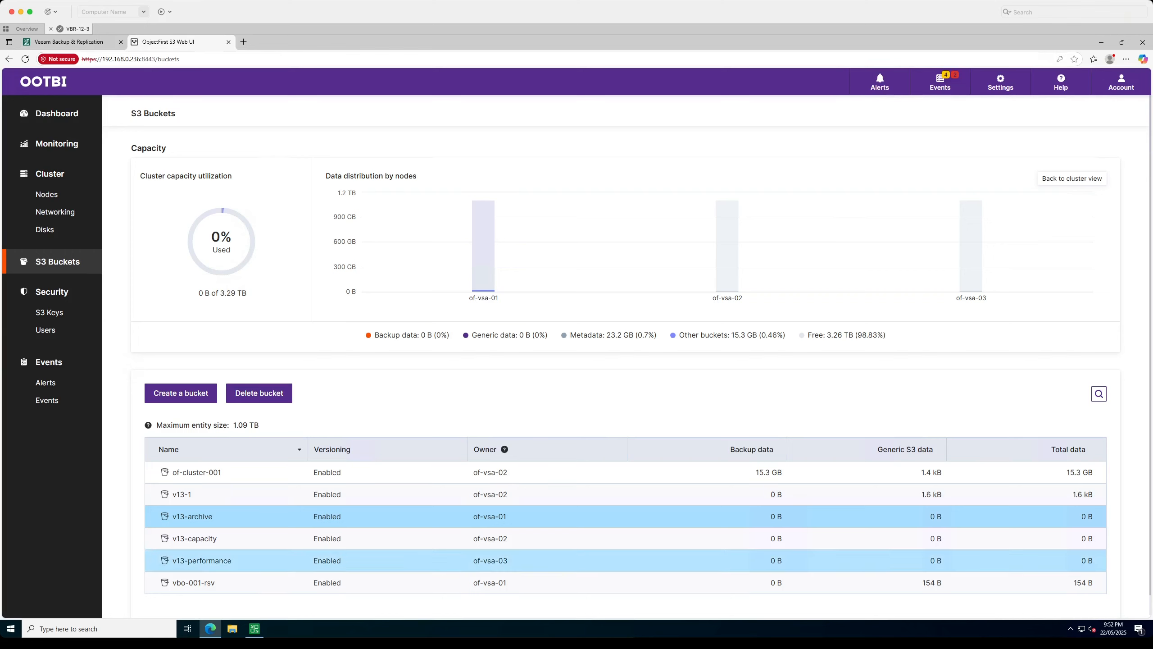
# Switch to the Veeam Backup and Replication console and start adding a backup repository on S3 Compatible object storage, without data archiving.
pyautogui.moveTo(254, 628)
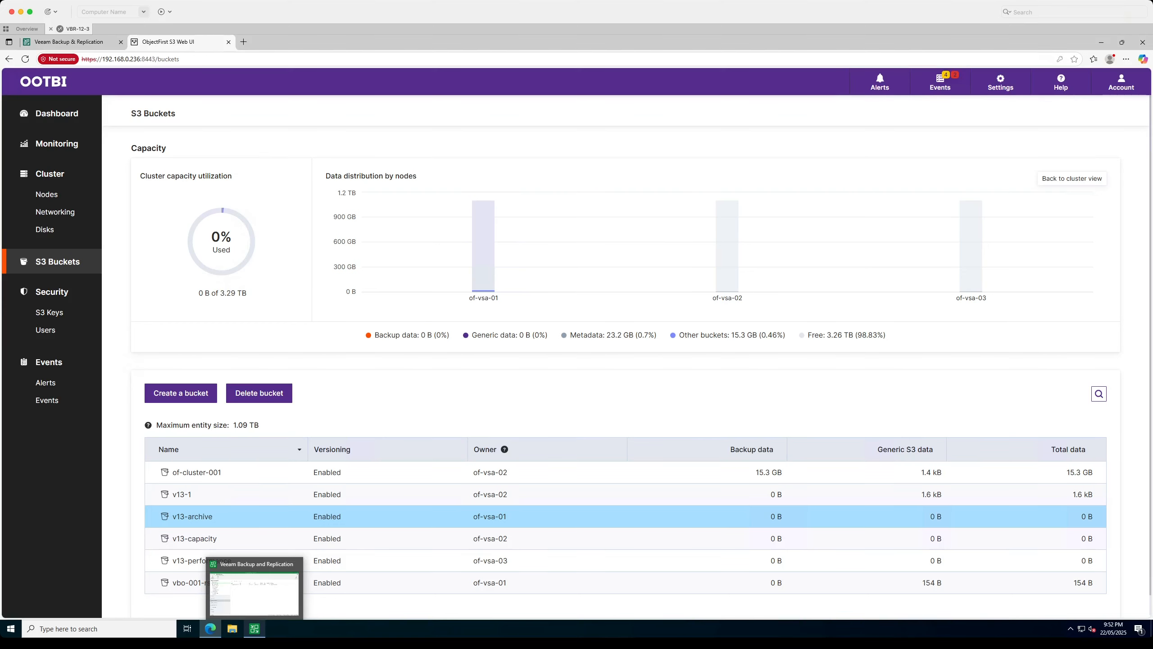
pyautogui.click(254, 629)
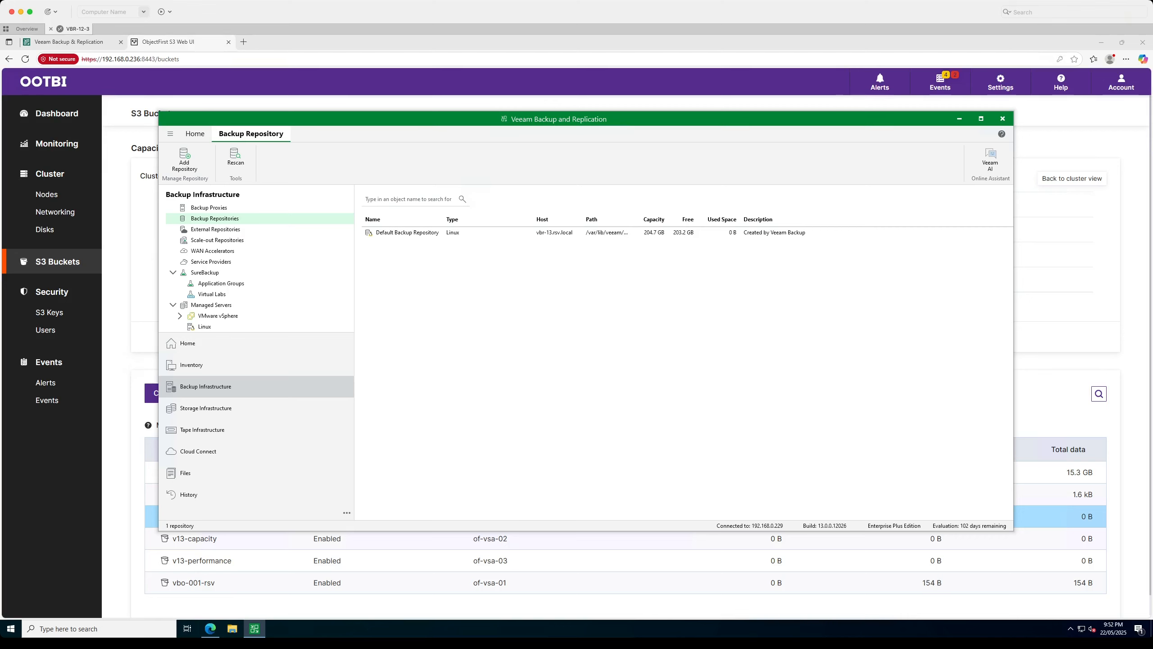
pyautogui.rightClick(412, 318)
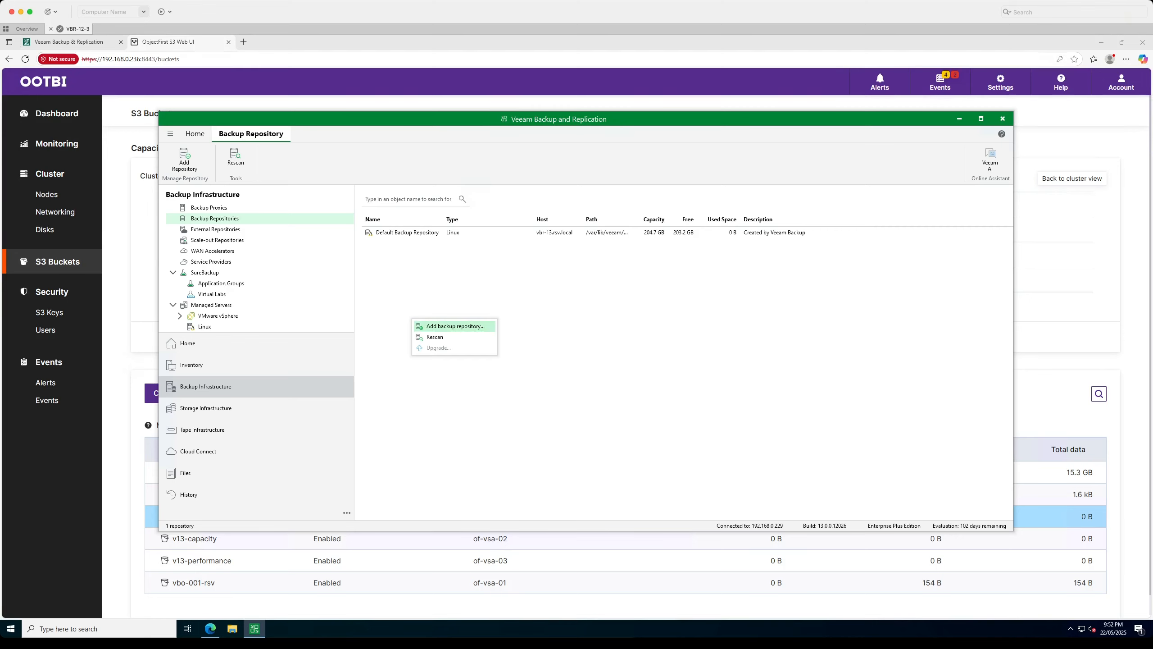
pyautogui.rightClick(240, 220)
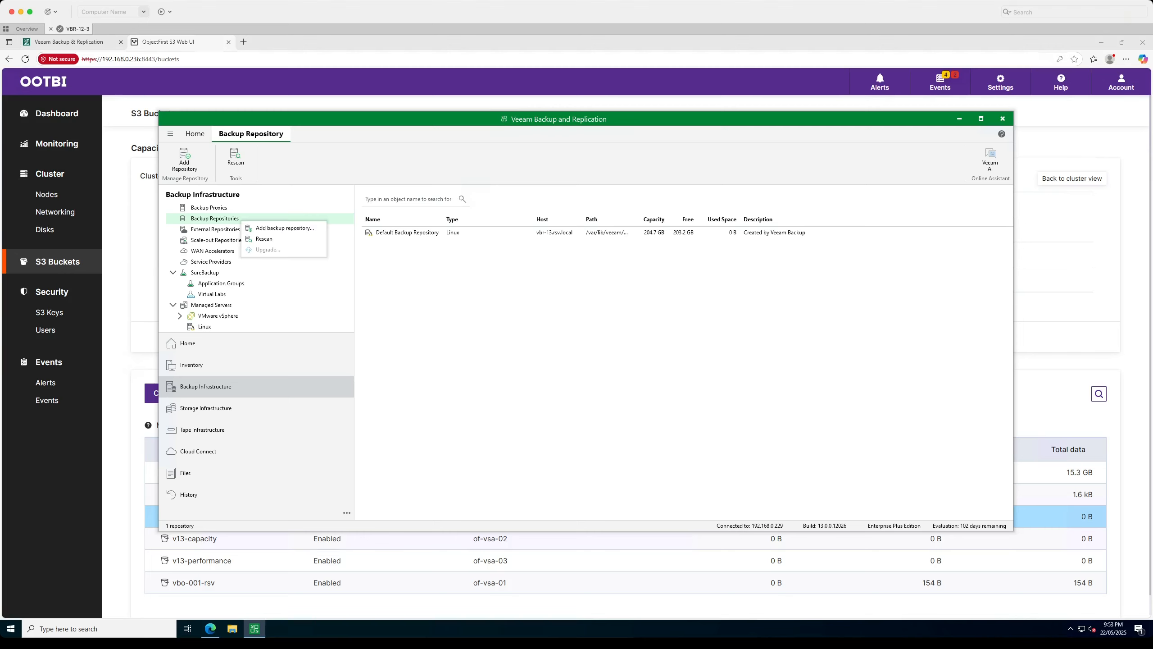
pyautogui.click(184, 160)
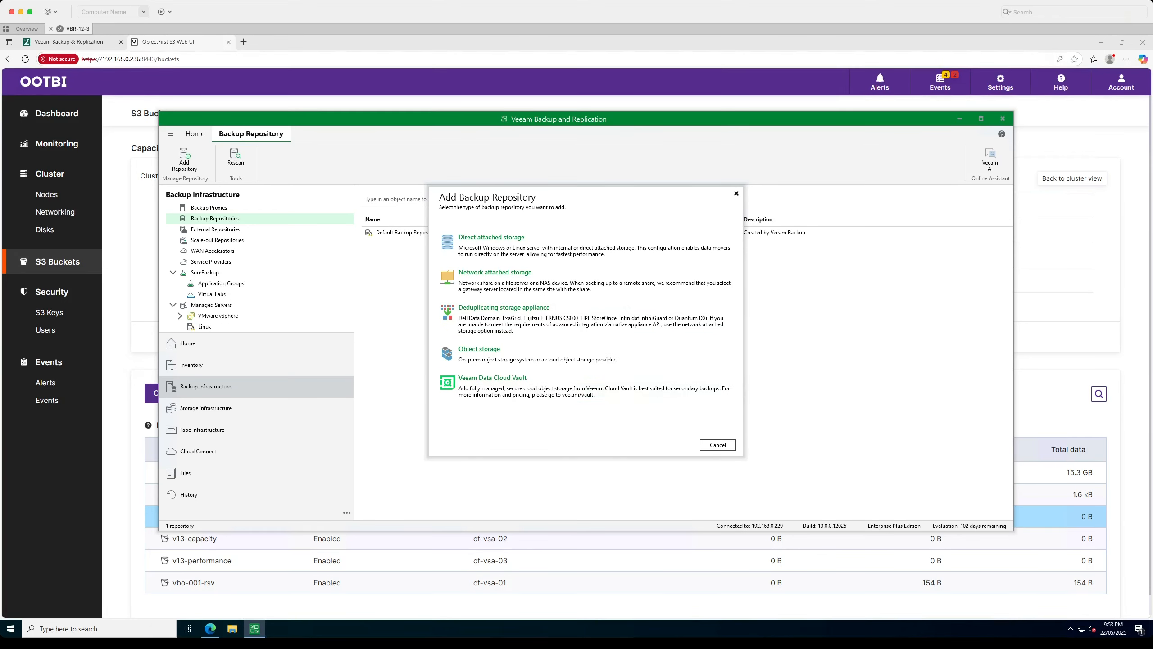
pyautogui.click(499, 354)
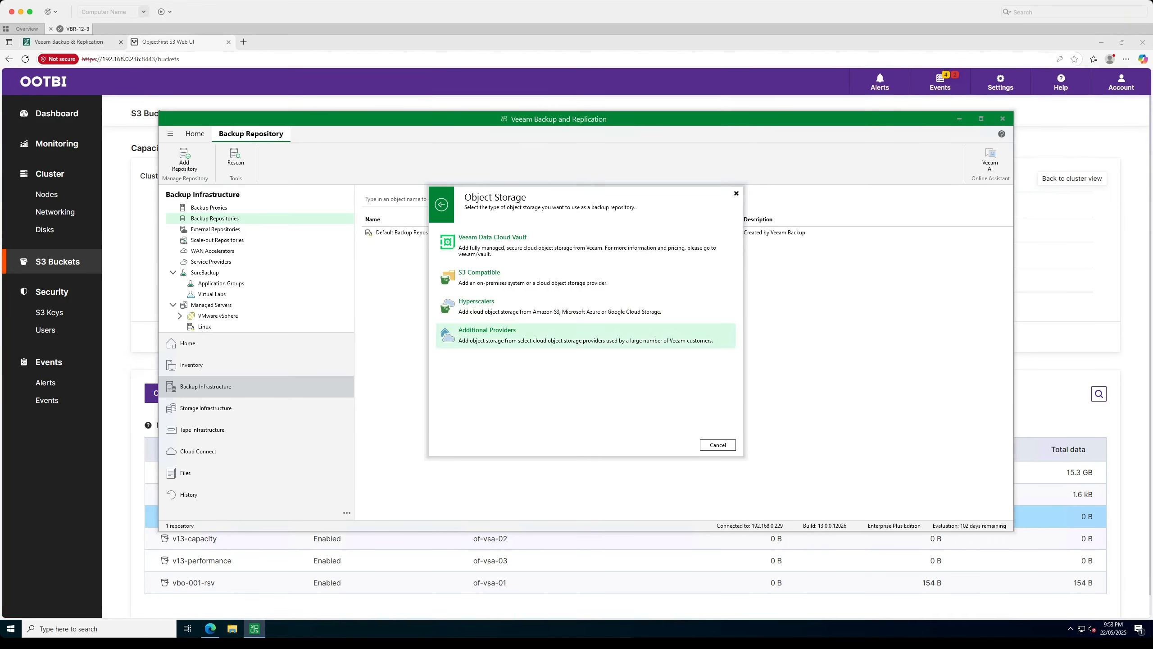
pyautogui.click(586, 336)
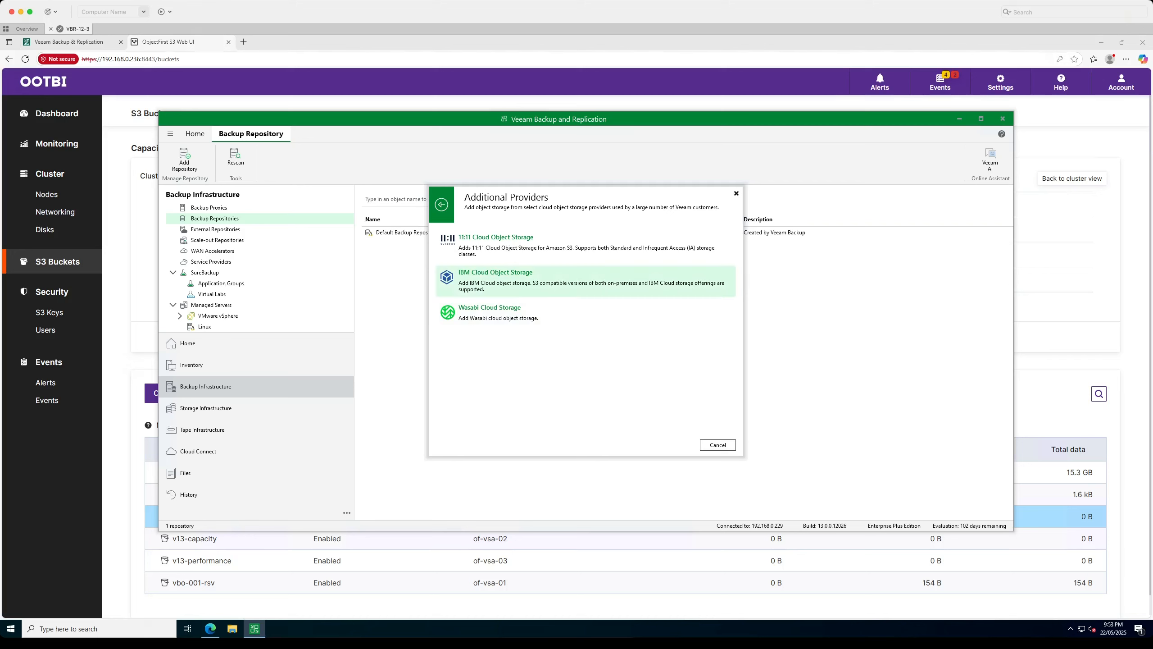
pyautogui.click(442, 204)
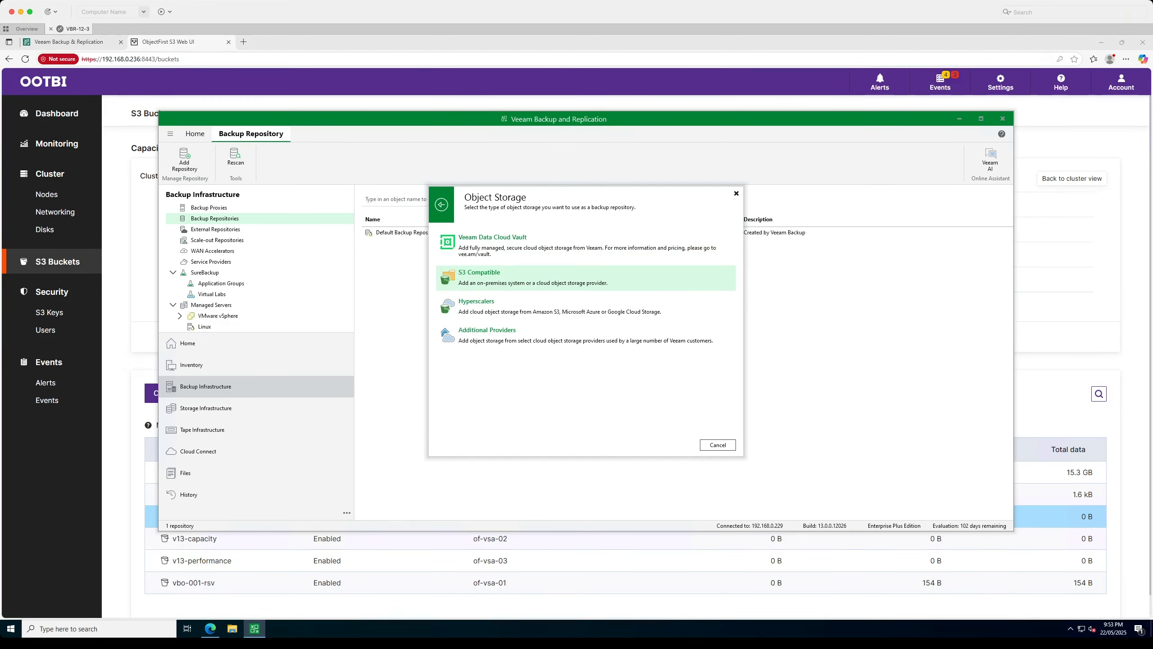
pyautogui.click(479, 274)
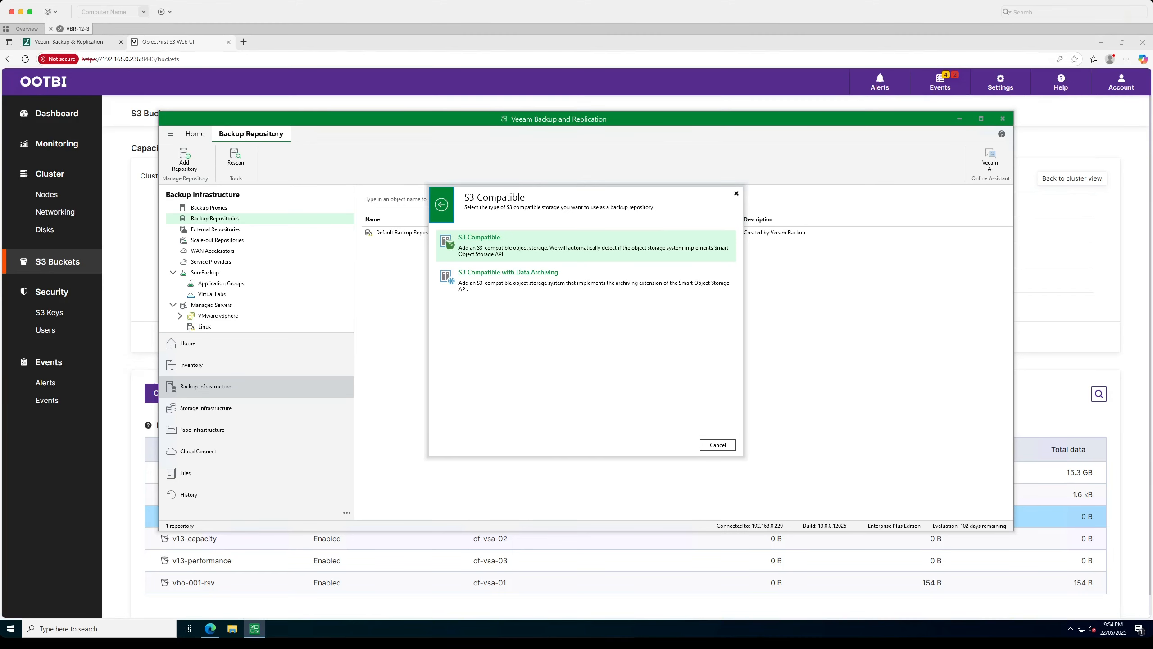
pyautogui.press('Escape')
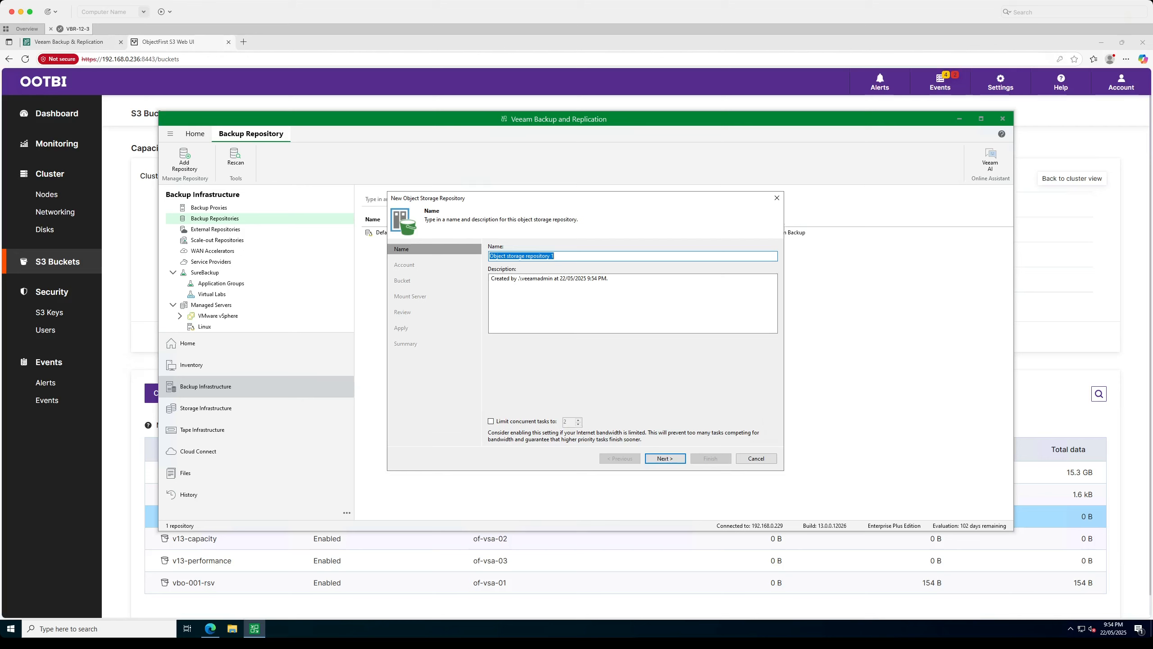
# Name the new object storage repository v13-performance and proceed to the account settings.
pyautogui.write('of')
pyautogui.press('BackSpace')
pyautogui.press('BackSpace')
pyautogui.press('BackSpace')
pyautogui.write('v13-performance')
pyautogui.press('Return')
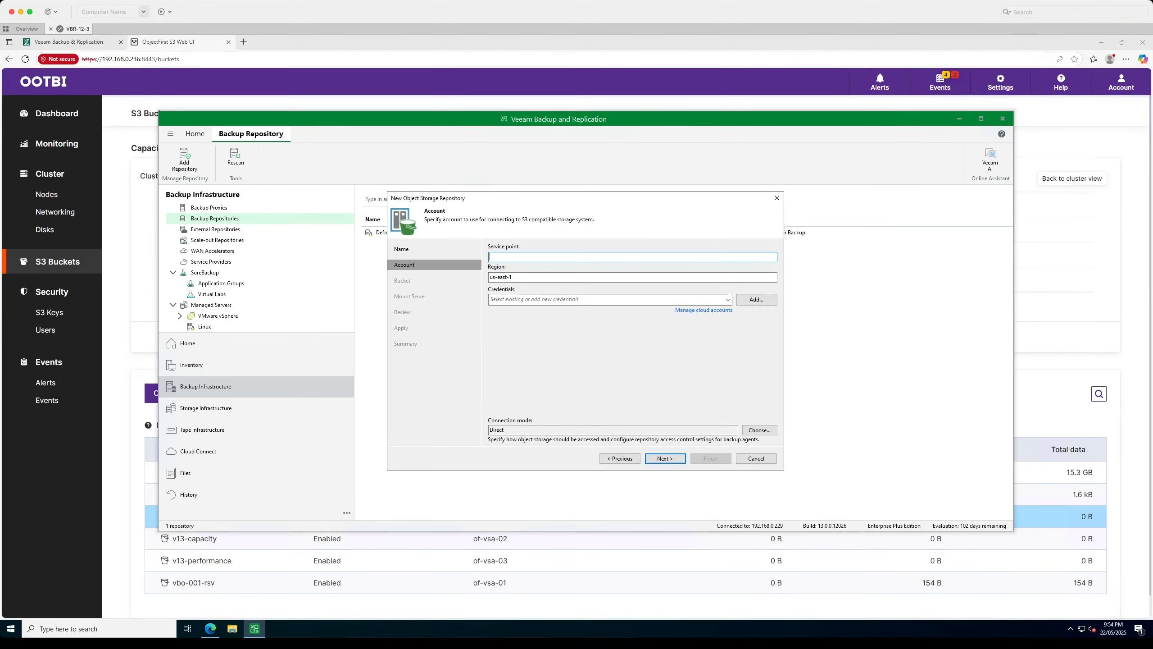
pyautogui.write('https://1')
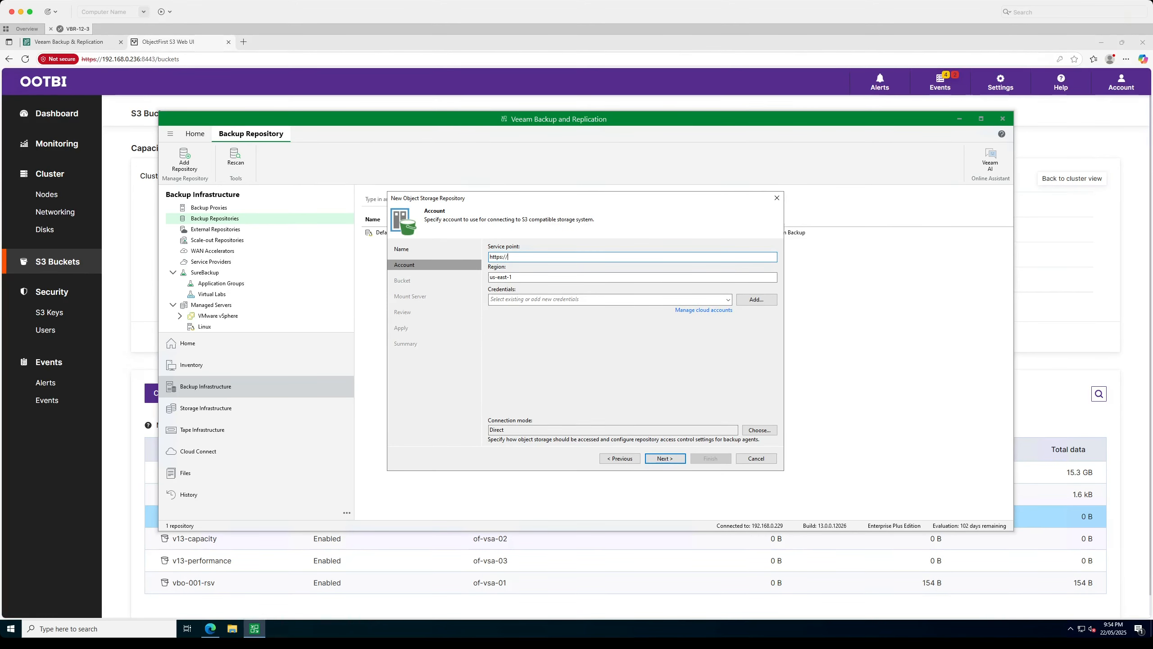
pyautogui.write('92.168')
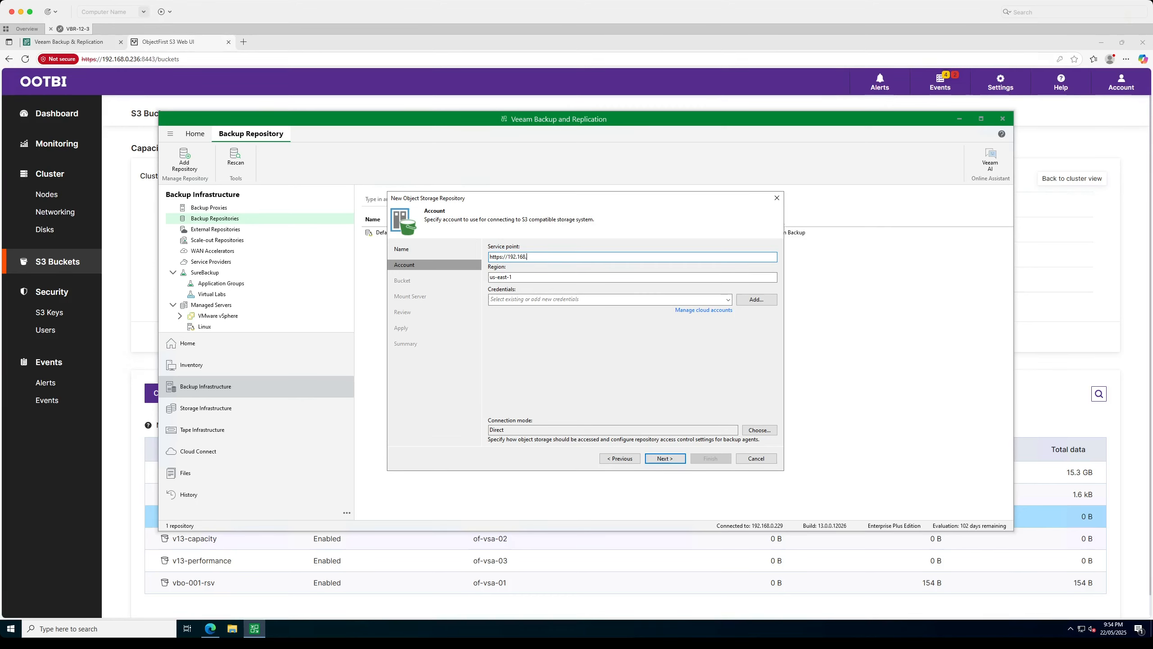
pyautogui.write('.0.233')
pyautogui.press('Tab')
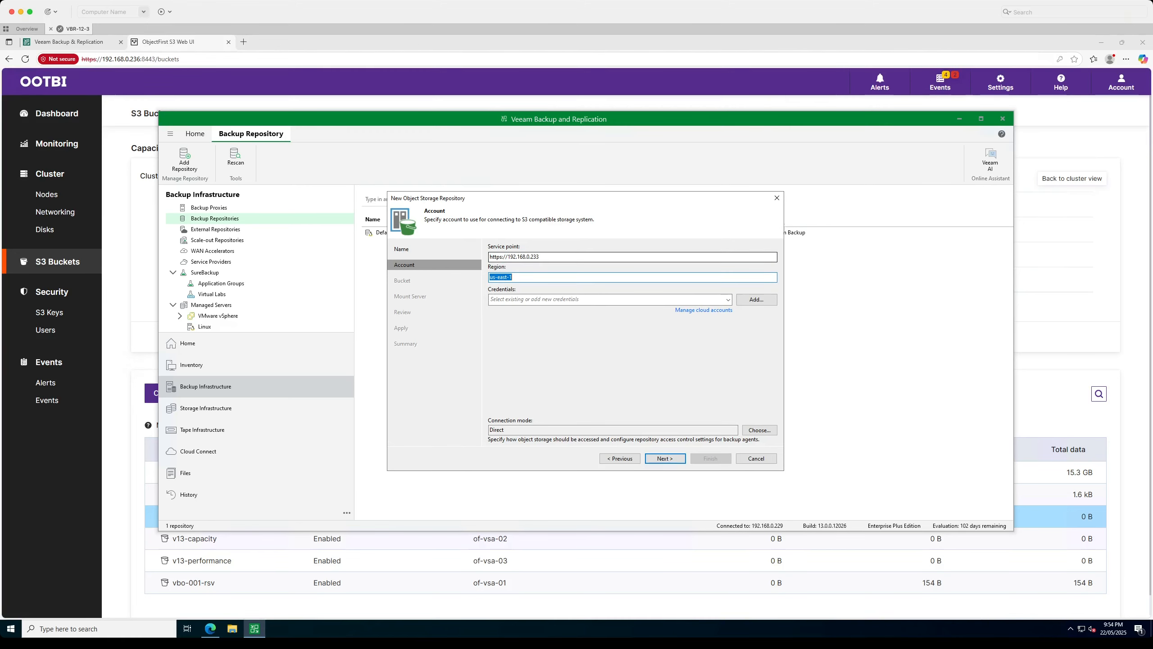
pyautogui.press('Tab')
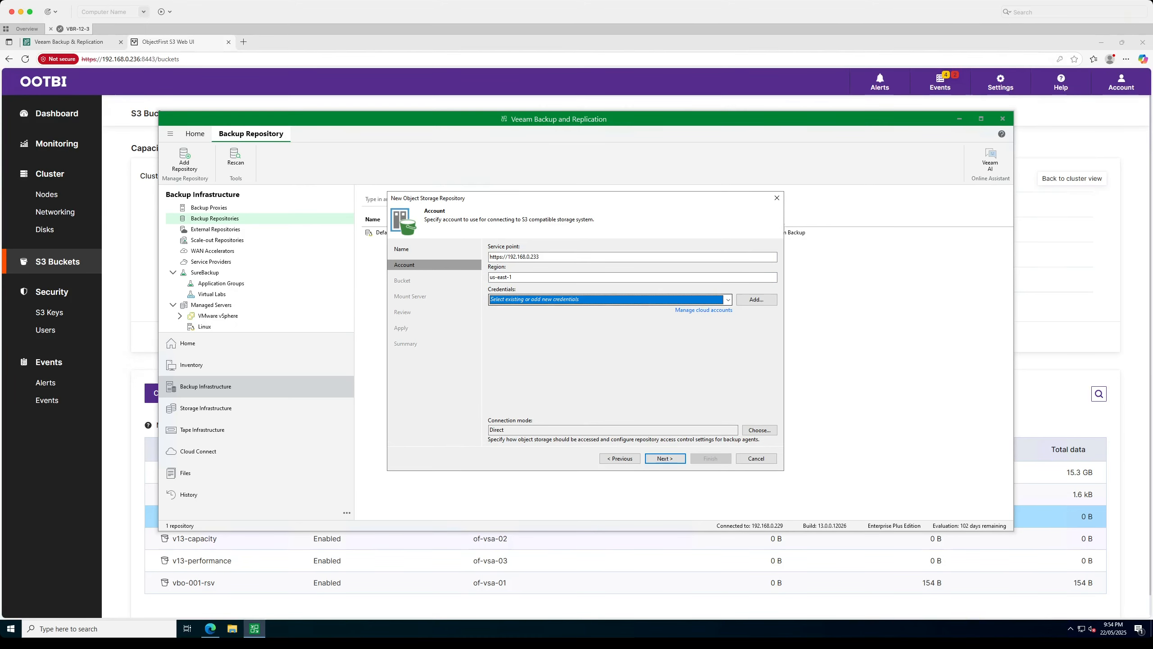
# Select the existing access key credentials for the account and accept the storage system's certificate to continue to the bucket settings.
pyautogui.click(728, 300)
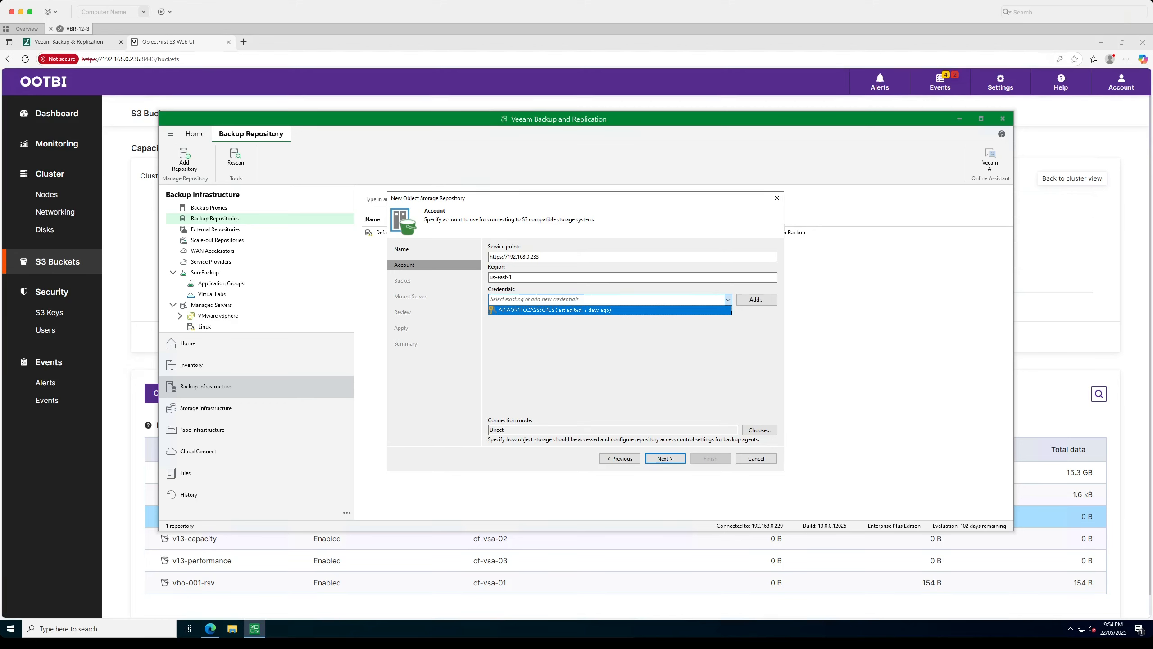
pyautogui.press('Return')
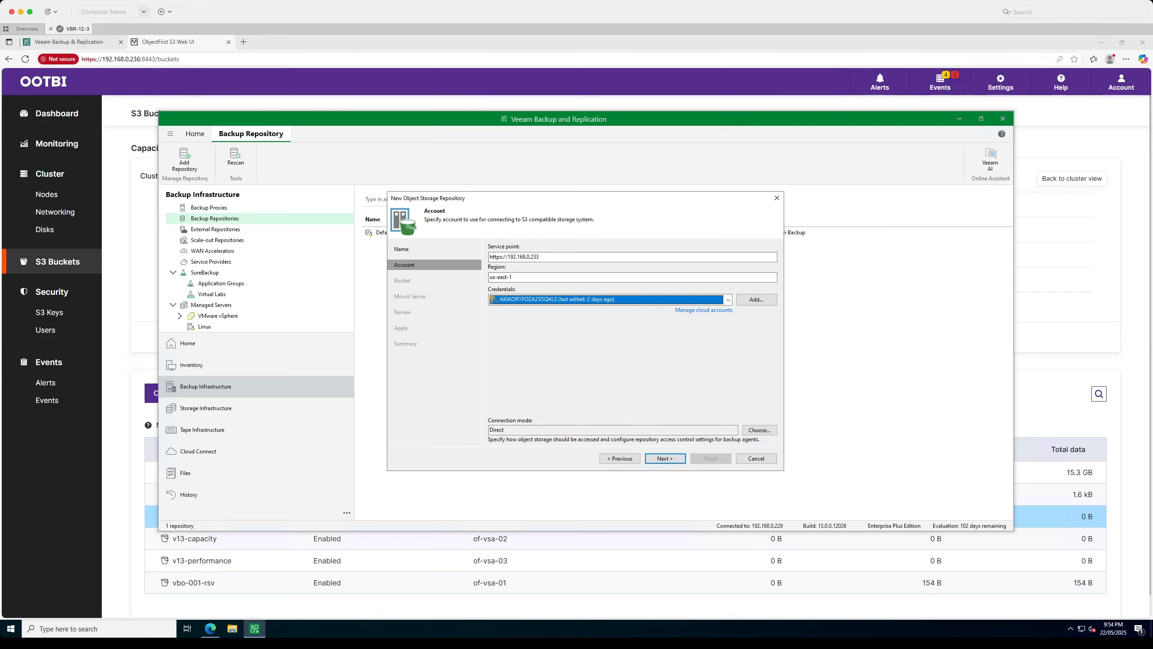
pyautogui.click(757, 300)
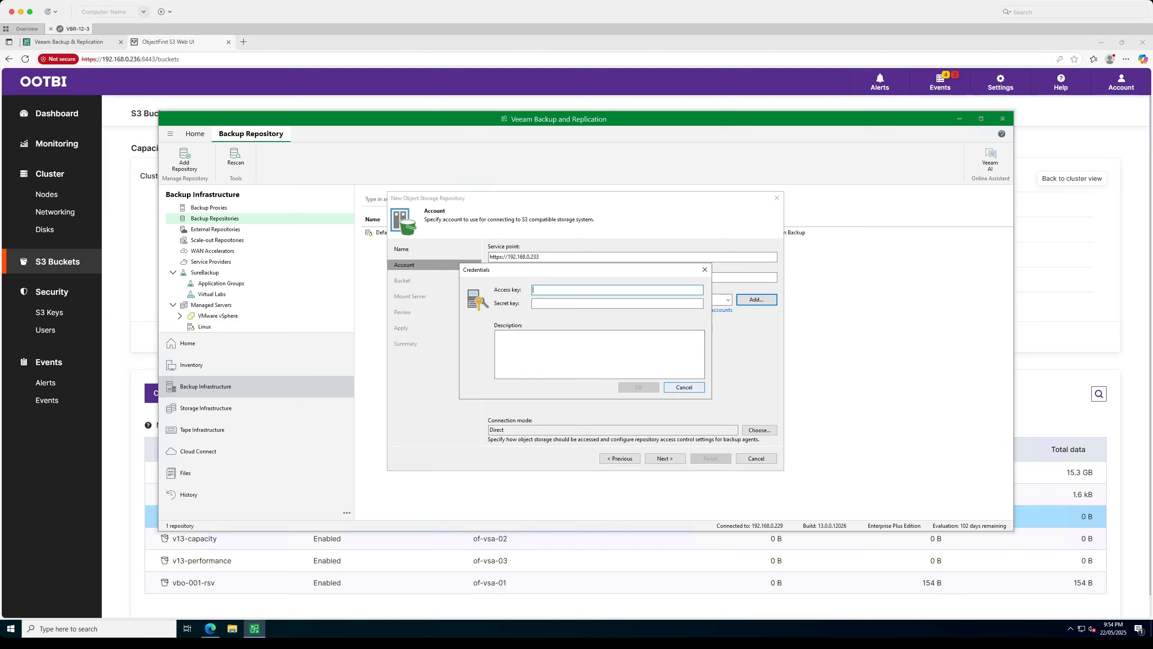
pyautogui.click(684, 388)
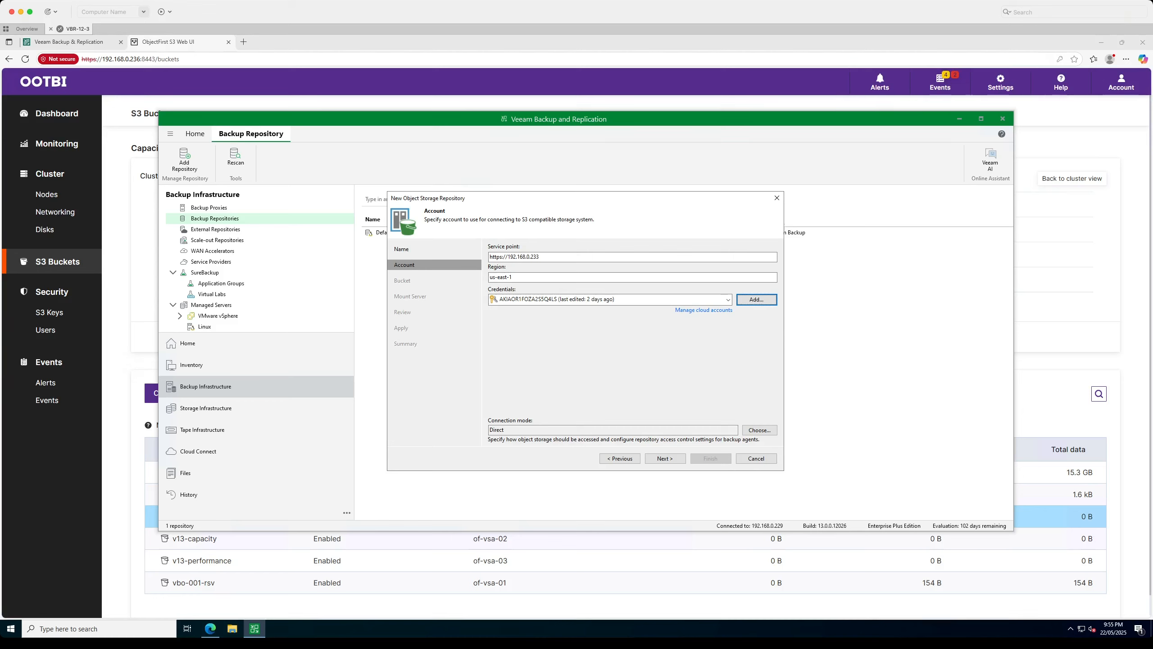
pyautogui.click(665, 458)
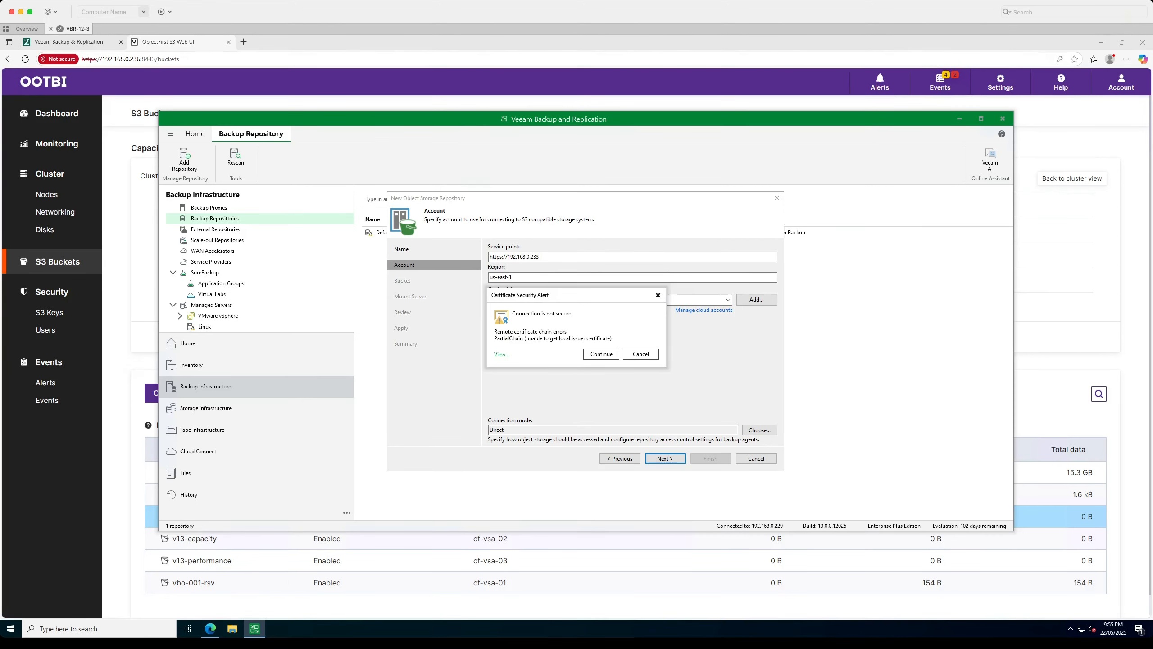
pyautogui.press('Return')
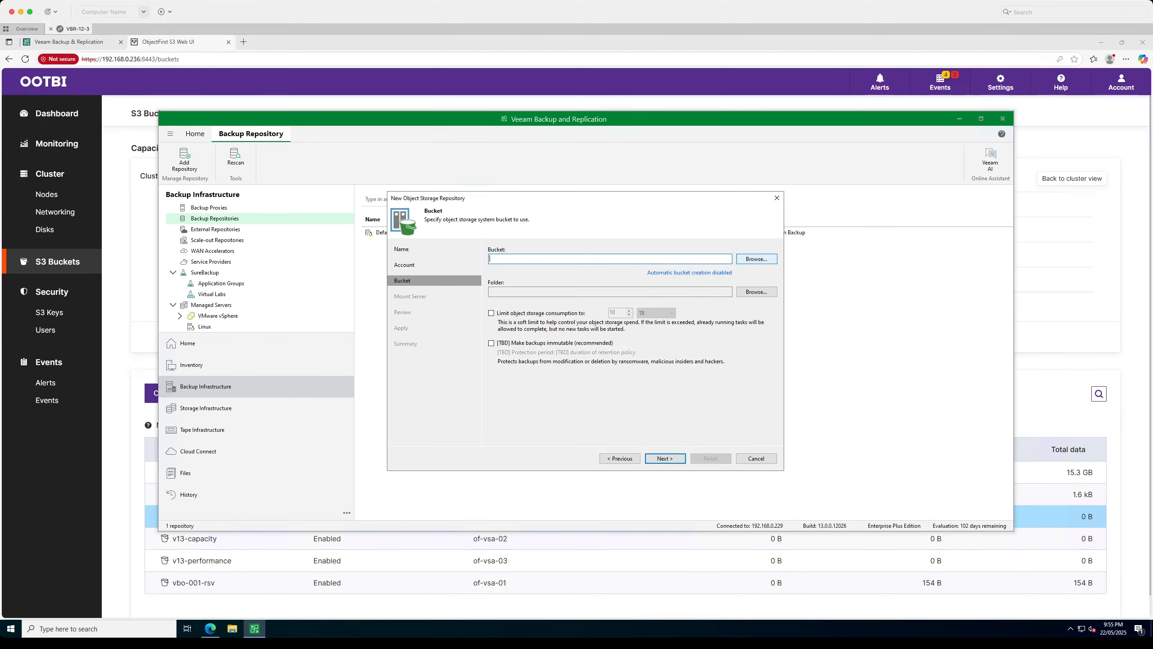
# Choose v13-performance as the bucket for the object storage repository.
pyautogui.click(756, 259)
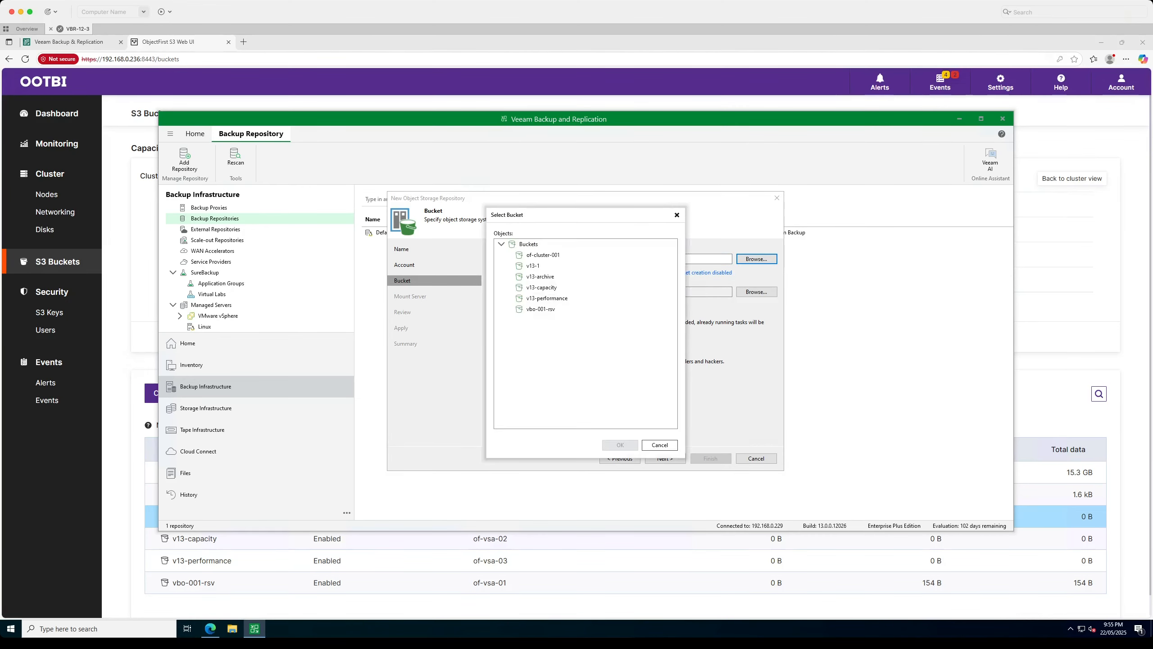
pyautogui.click(546, 298)
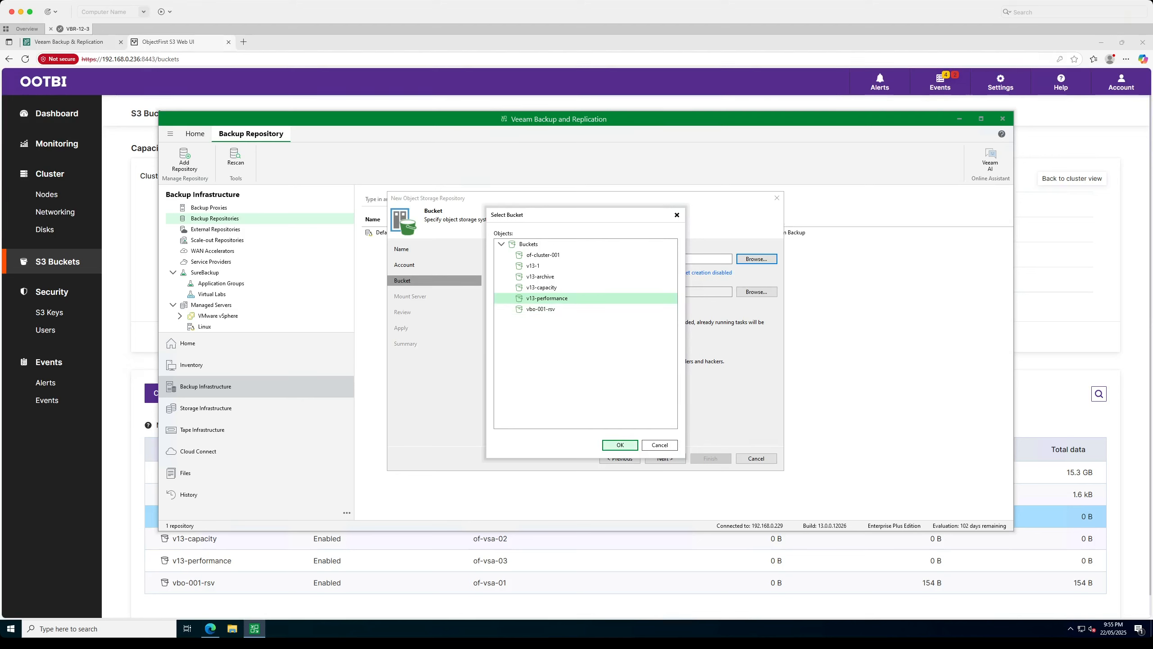
pyautogui.click(619, 444)
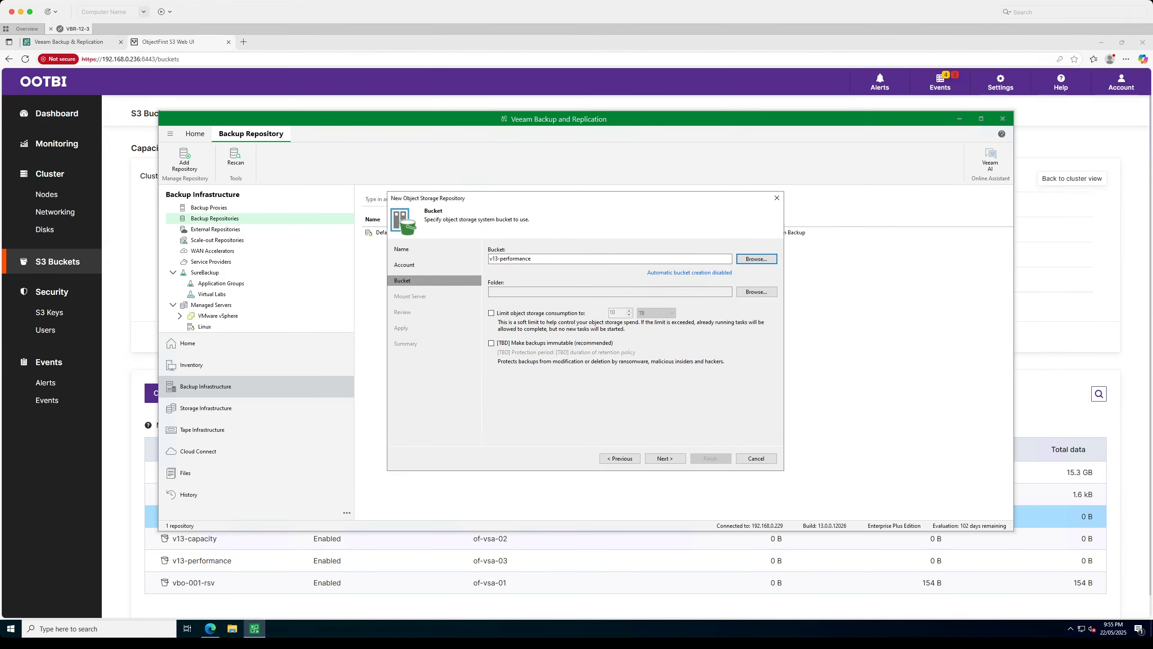
# Create a folder named performance in the v13-performance bucket and select it for the repository.
pyautogui.click(756, 291)
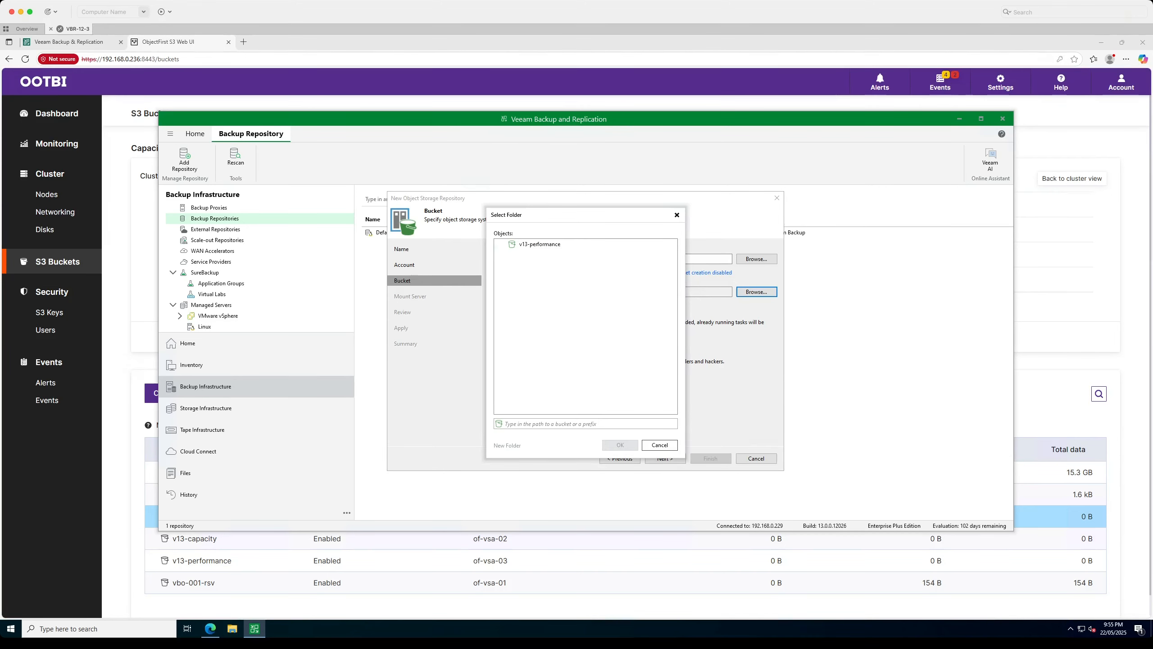
pyautogui.click(539, 244)
pyautogui.click(507, 445)
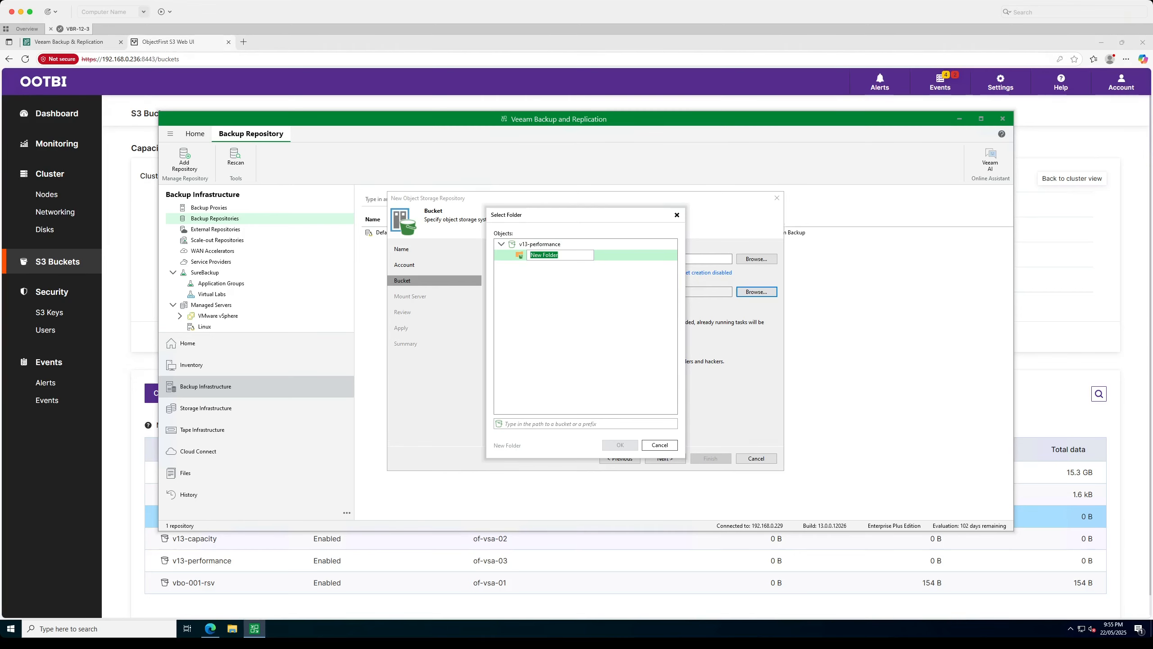
pyautogui.write('performance')
pyautogui.press('Return')
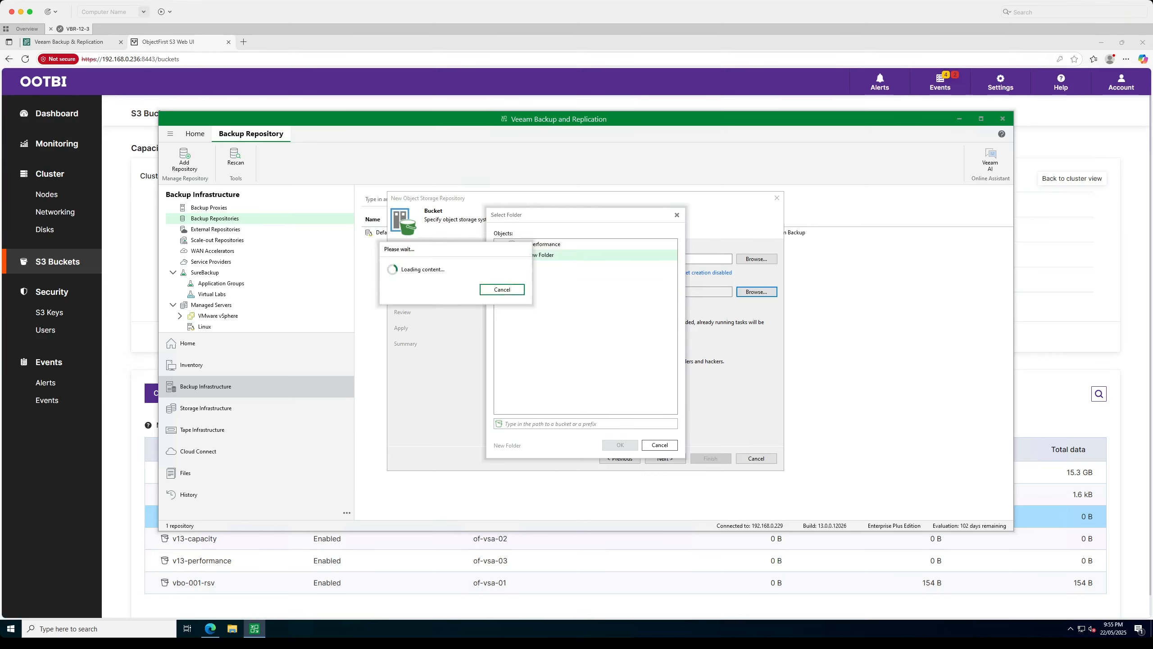
pyautogui.press('Return')
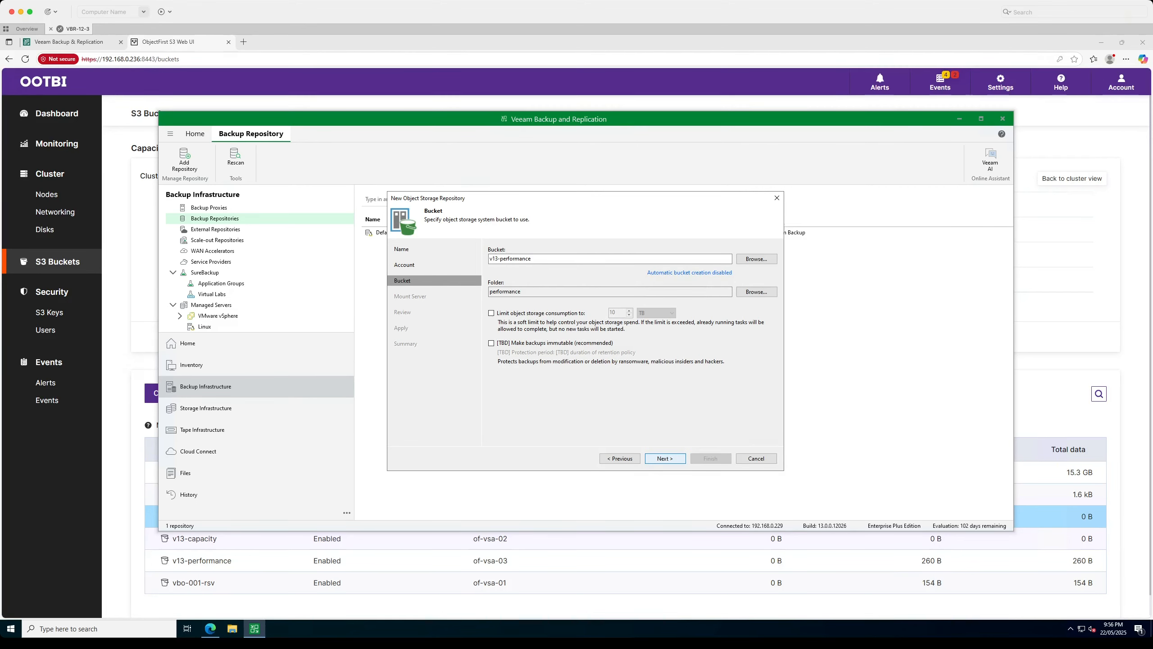
# Make backups immutable for the selected bucket, with the protection period left at the duration of the retention policy.
pyautogui.click(665, 458)
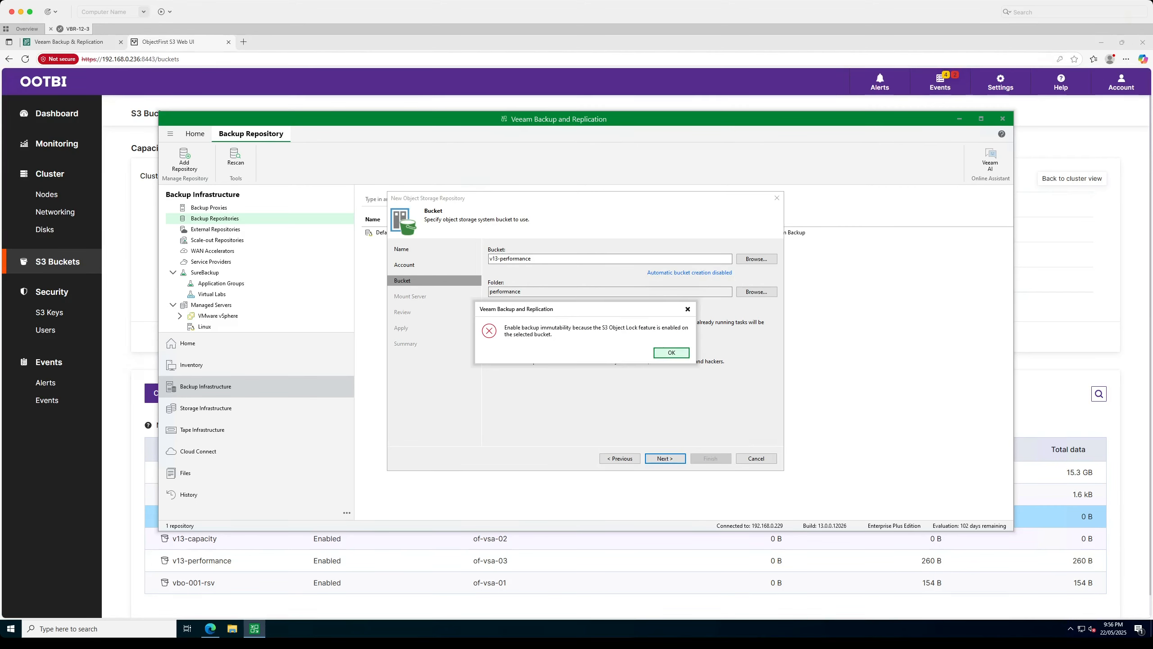
pyautogui.press('Return')
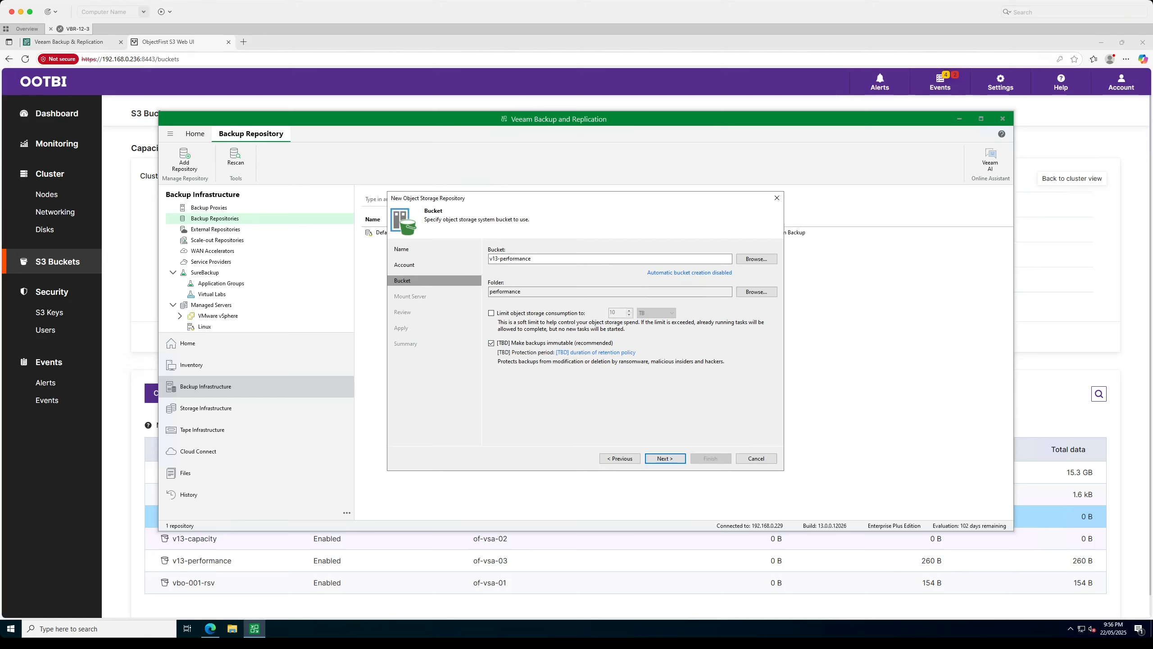
# Set the backup immutability to the minimum duration of 1 day and continue to the mount server settings.
pyautogui.click(596, 352)
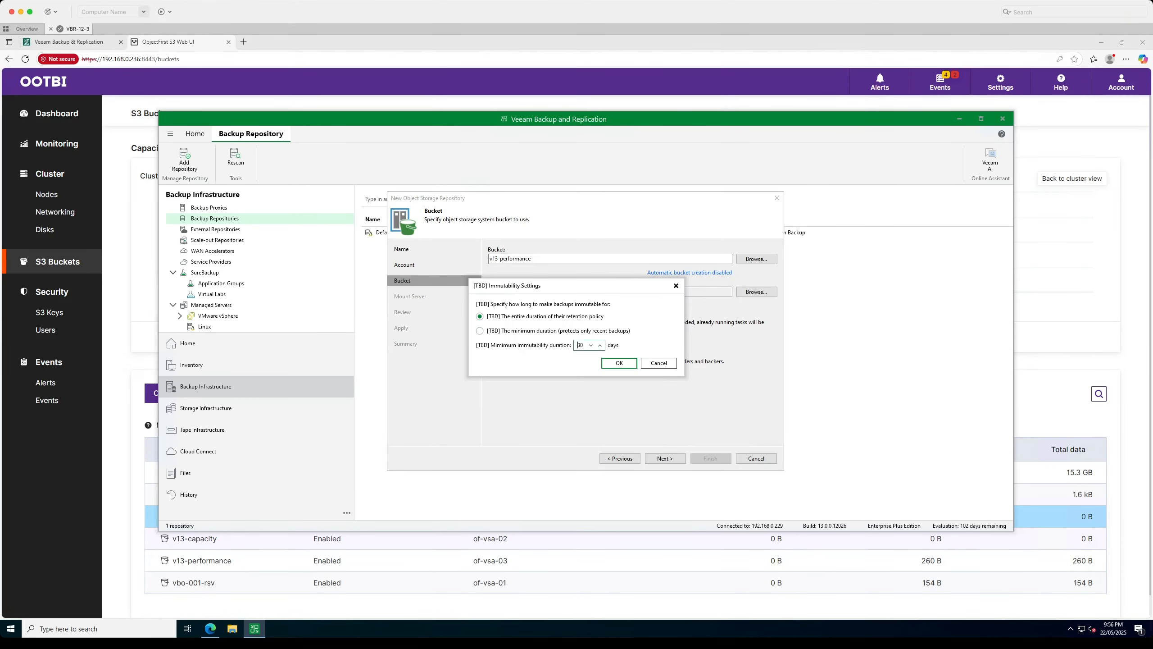
pyautogui.doubleClick(580, 345)
pyautogui.write('1')
pyautogui.press('Return')
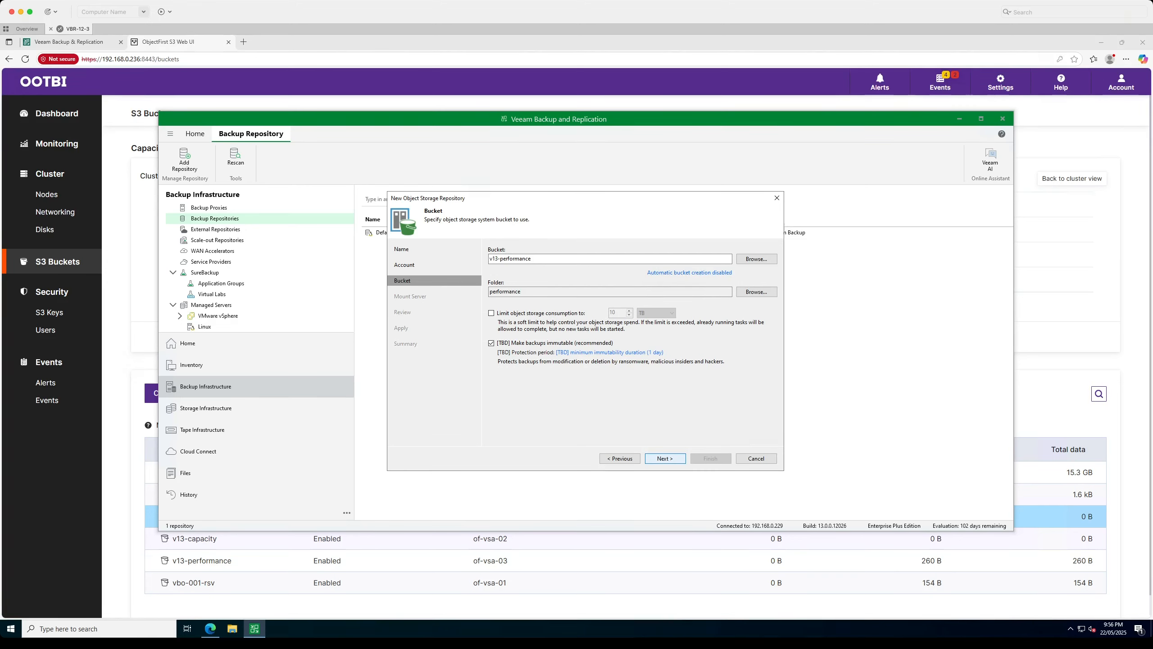
pyautogui.click(666, 457)
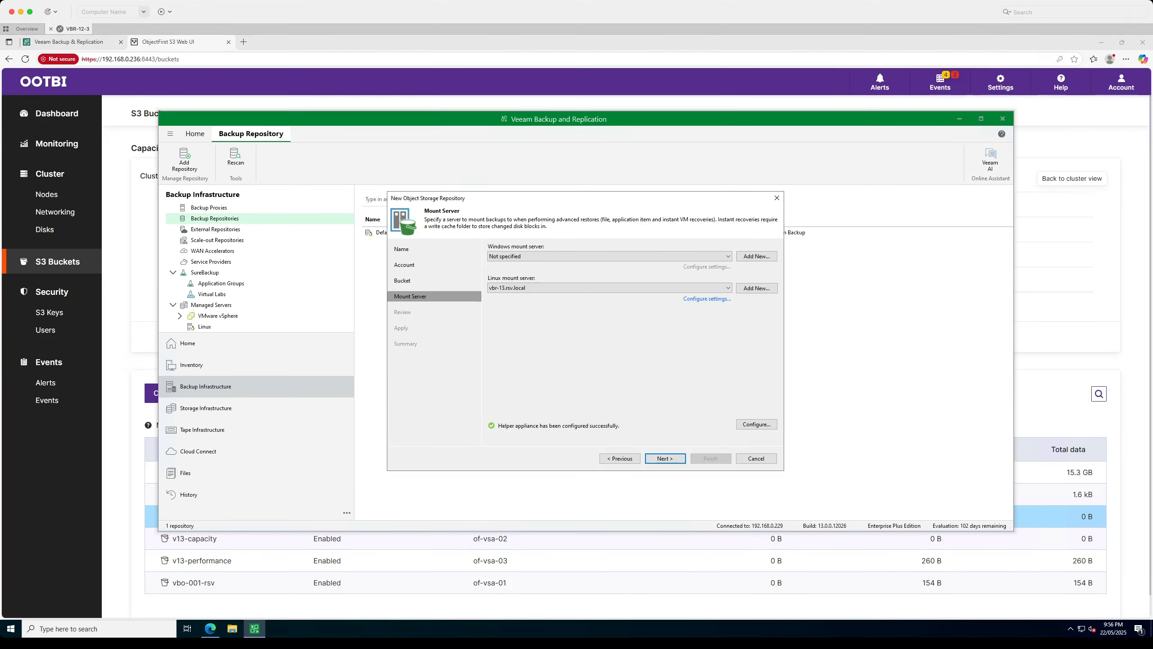
# Keep vbr-13.rsv.local as the Linux mount server, apply the reviewed settings and finish adding the v13-performance repository.
pyautogui.click(610, 256)
pyautogui.click(610, 256)
pyautogui.press('Return')
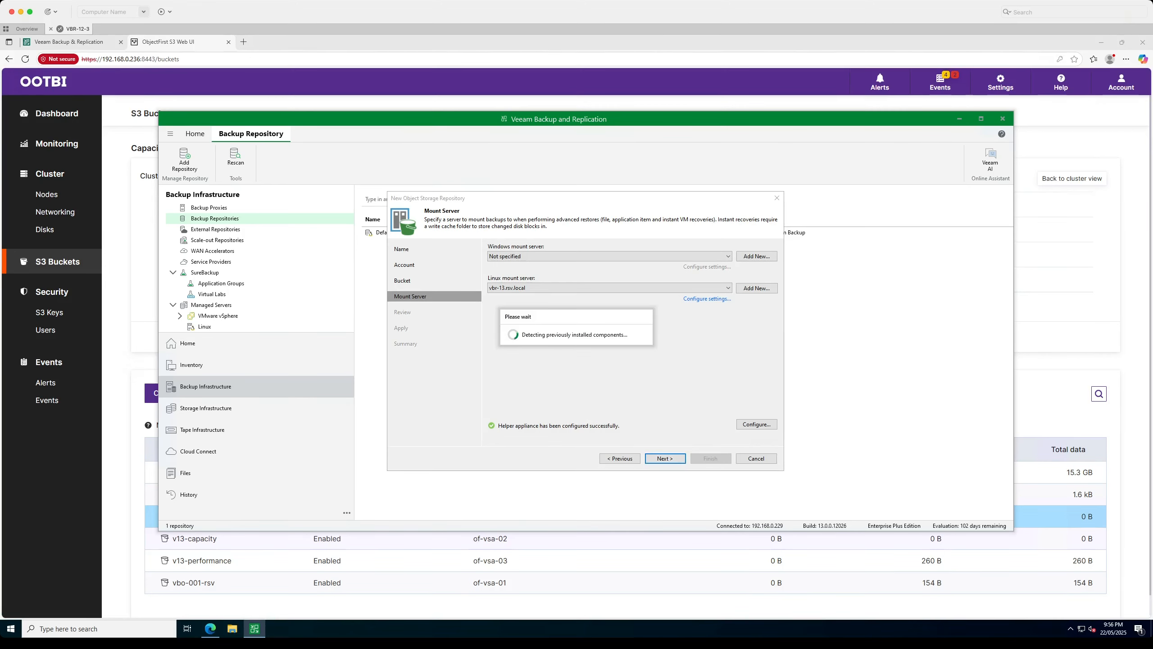
pyautogui.scroll(-1, 631, 276)
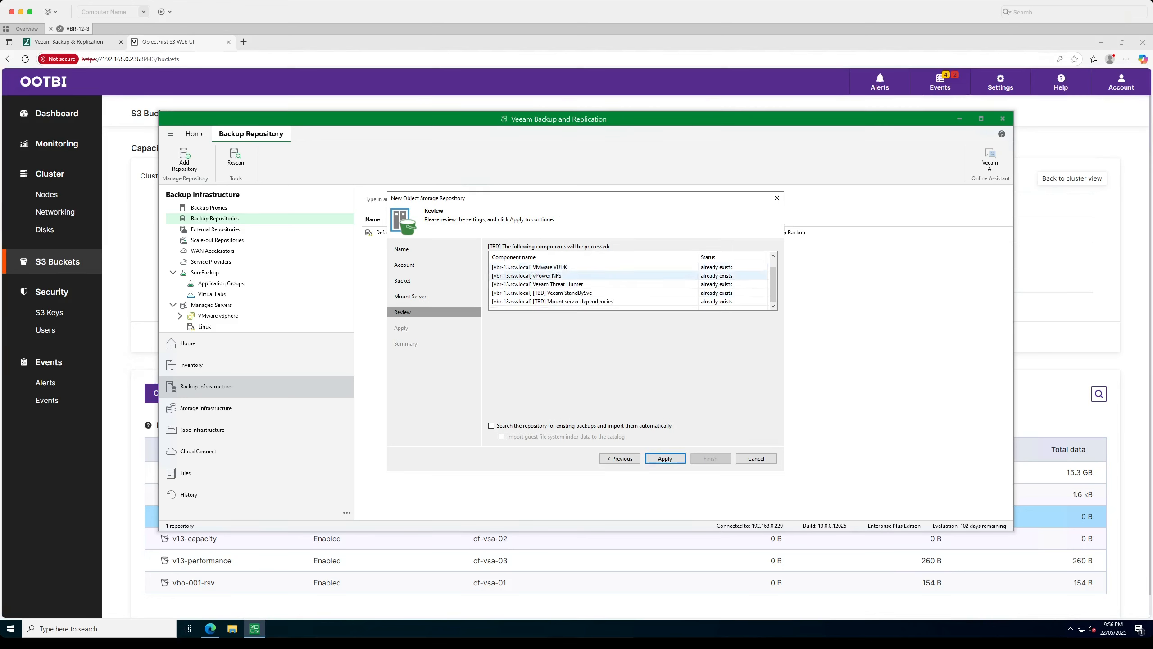
pyautogui.click(665, 458)
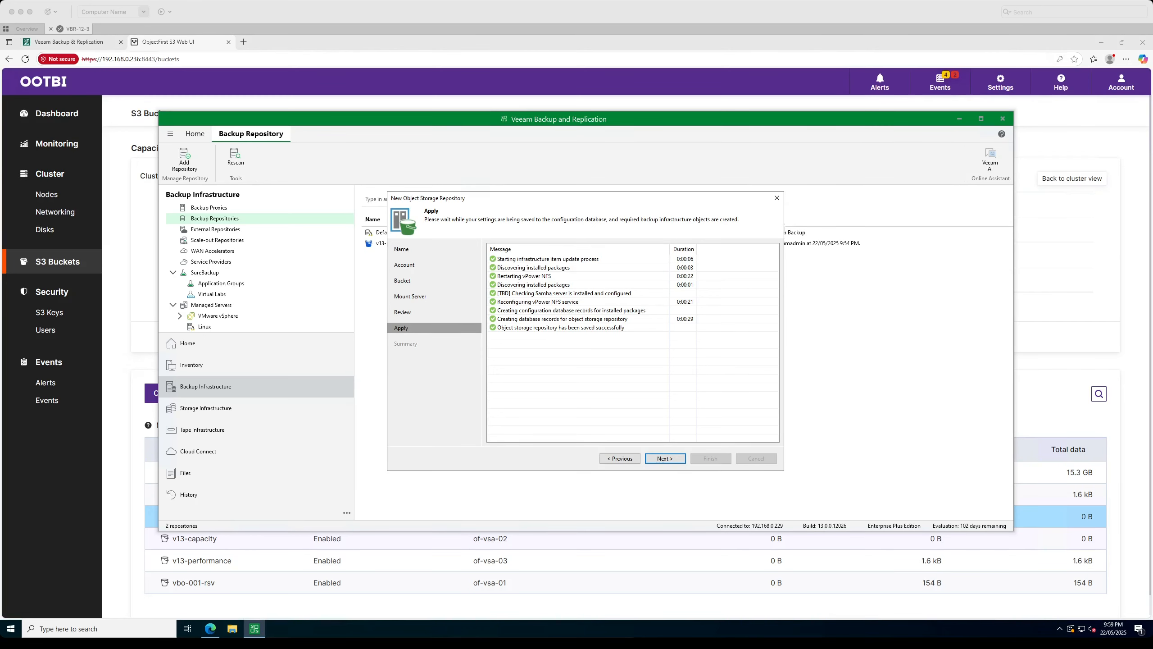
pyautogui.press('Return')
pyautogui.press('Return')
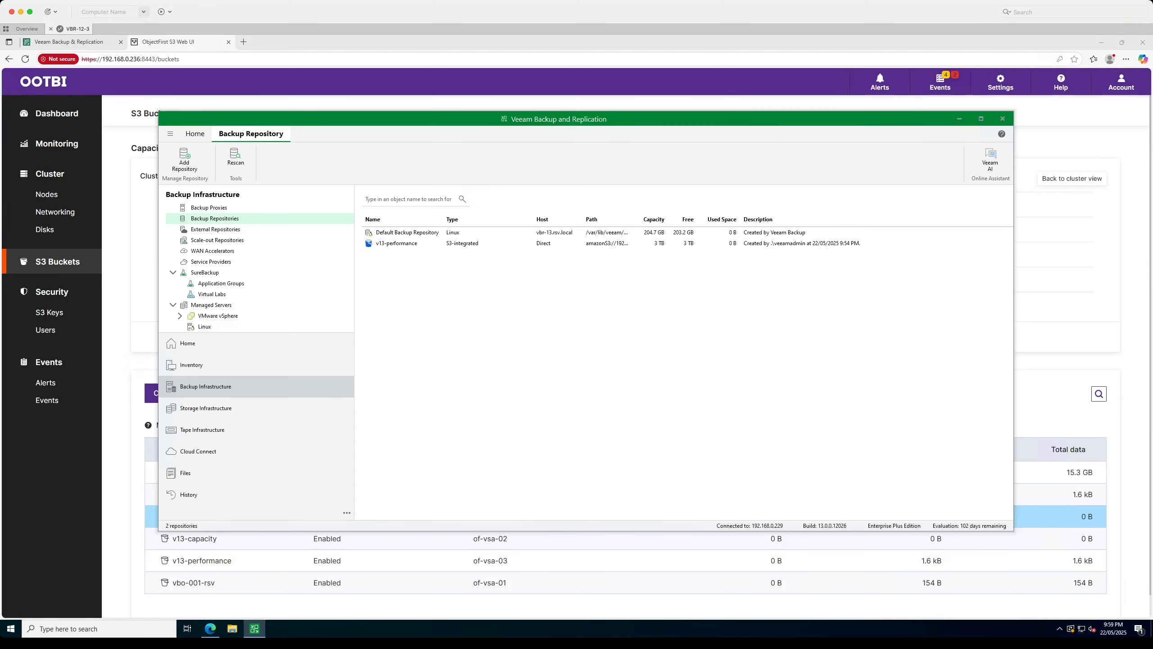
pyautogui.click(396, 244)
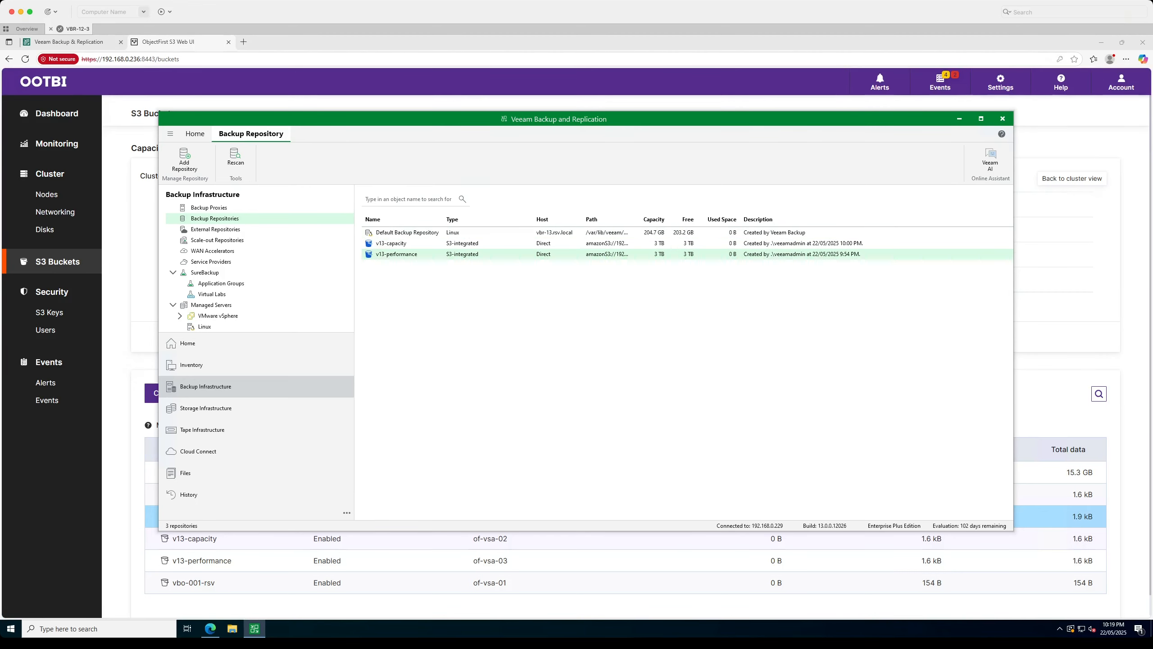
pyautogui.click(391, 242)
pyautogui.click(450, 296)
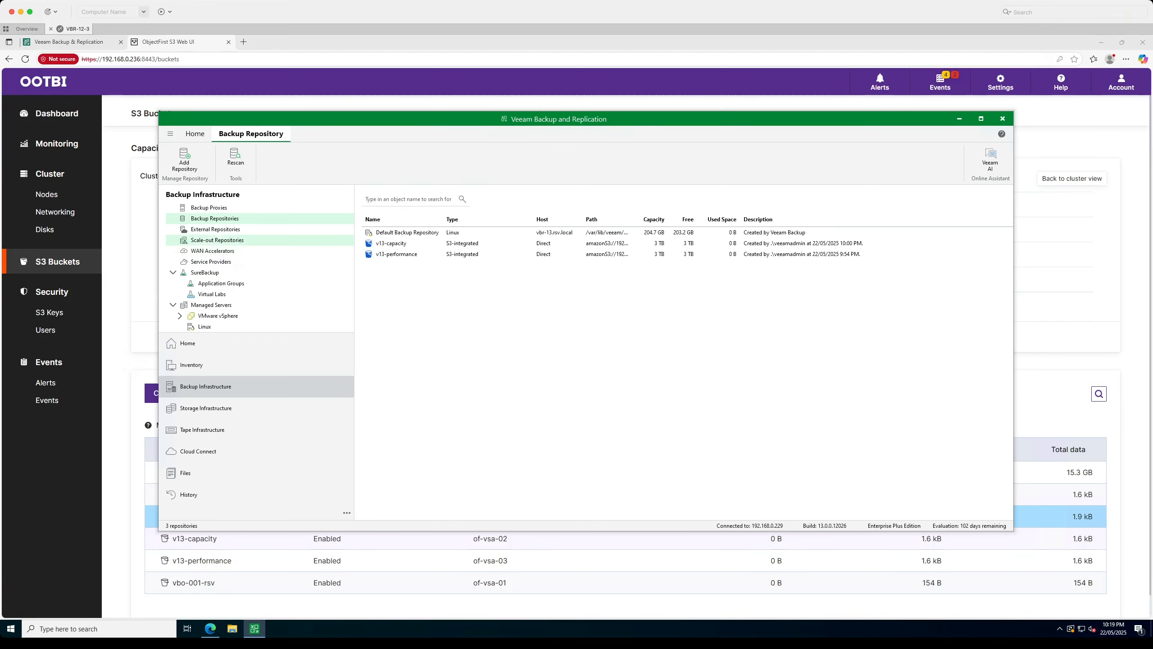
# Start a new scale-out backup repository named v13-SOBR and continue to its performance tier.
pyautogui.click(217, 240)
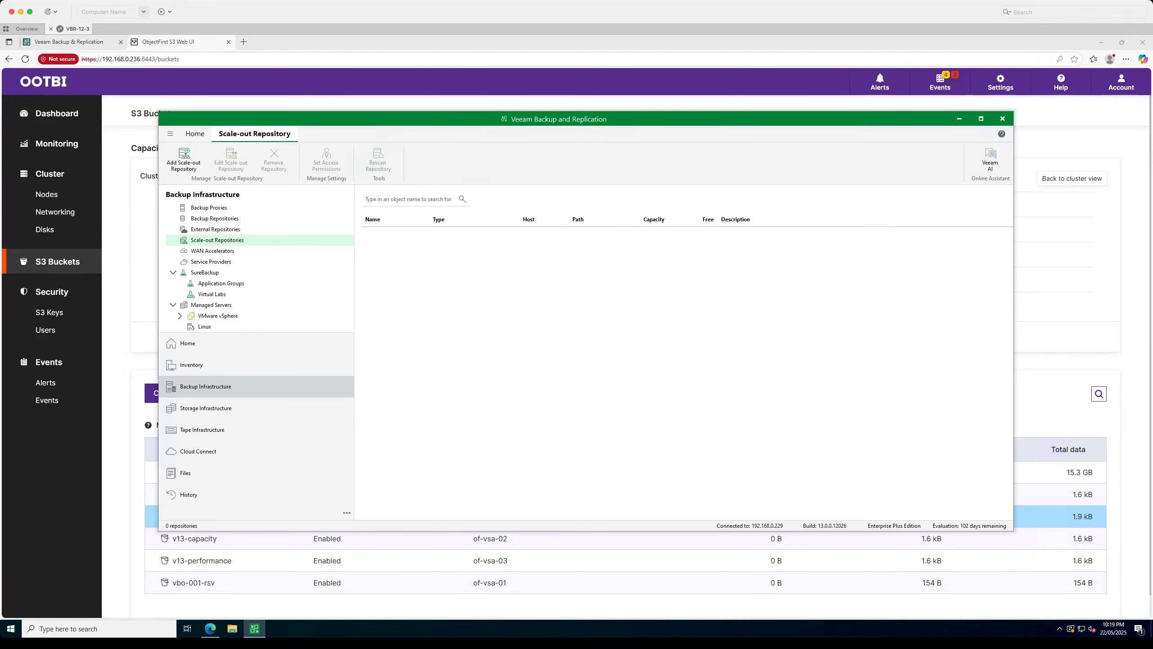
pyautogui.rightClick(415, 302)
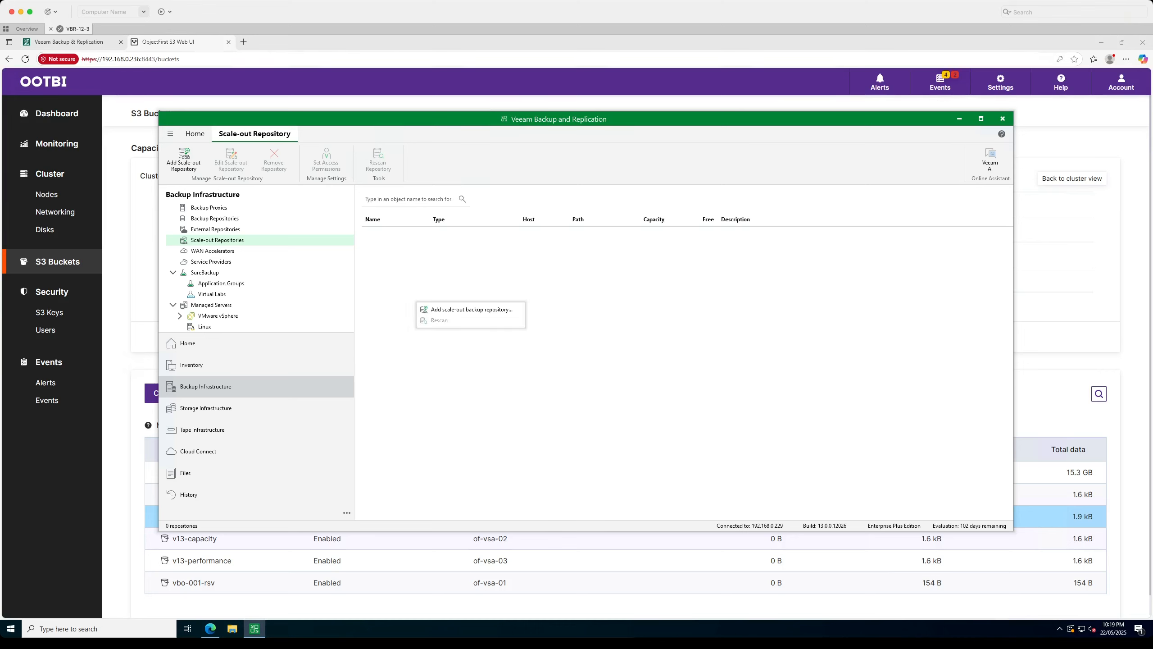
pyautogui.rightClick(303, 244)
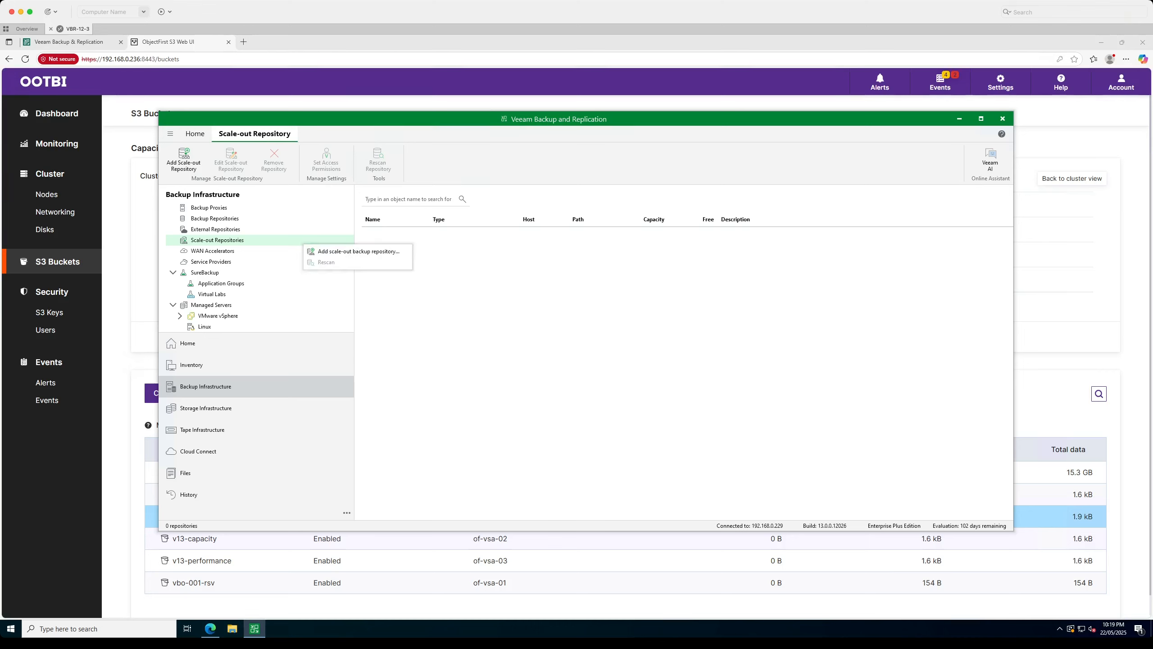
pyautogui.click(354, 251)
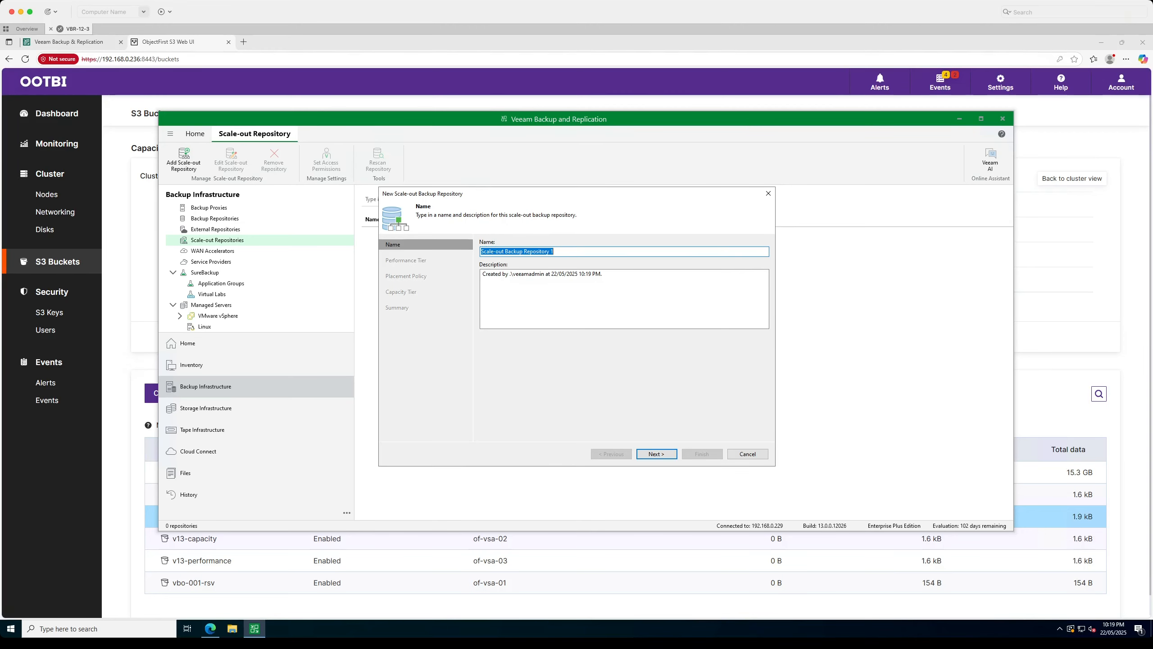
pyautogui.write('v13-')
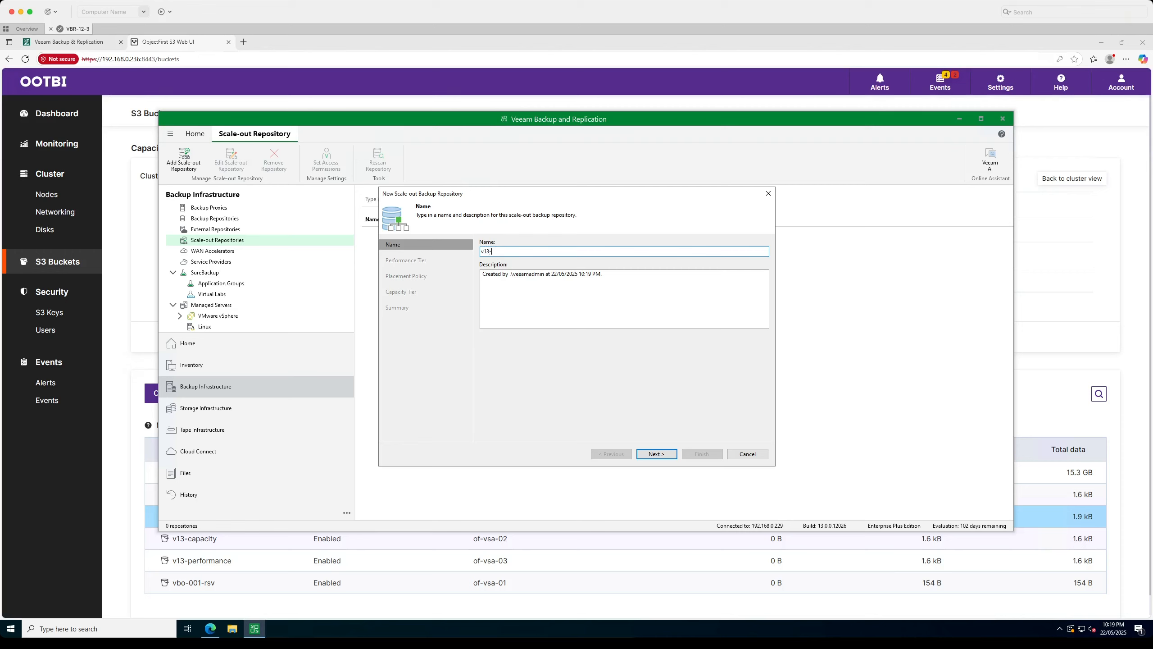
pyautogui.write('SO')
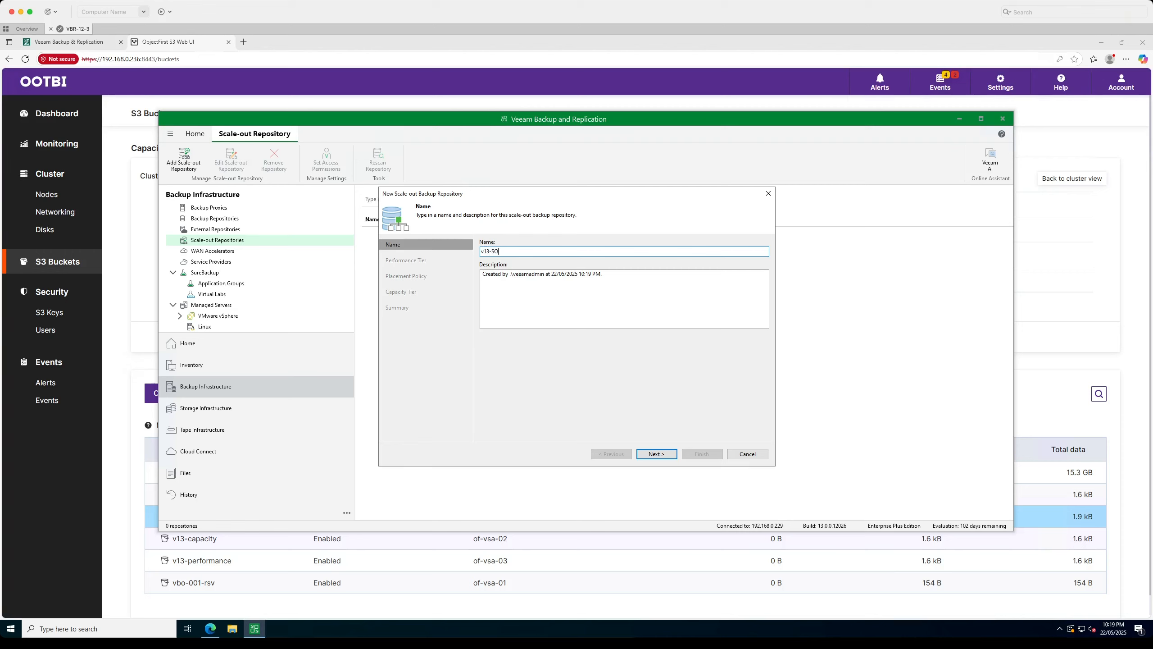
pyautogui.write('bR')
pyautogui.press('BackSpace')
pyautogui.press('BackSpace')
pyautogui.write('BR')
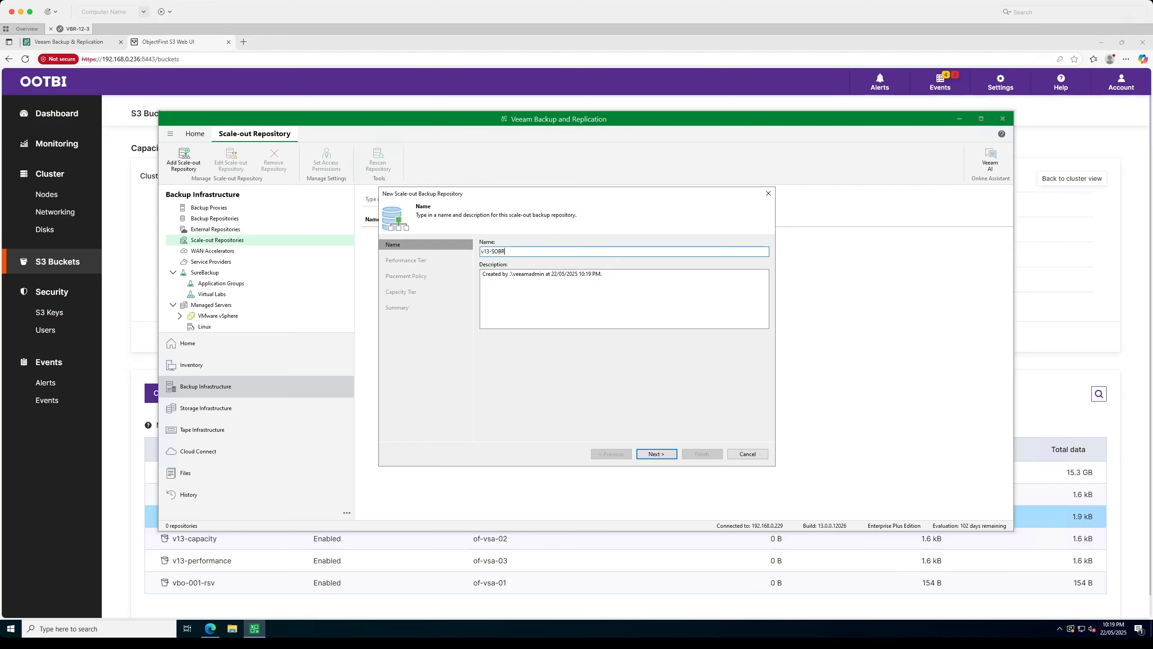
pyautogui.press('Return')
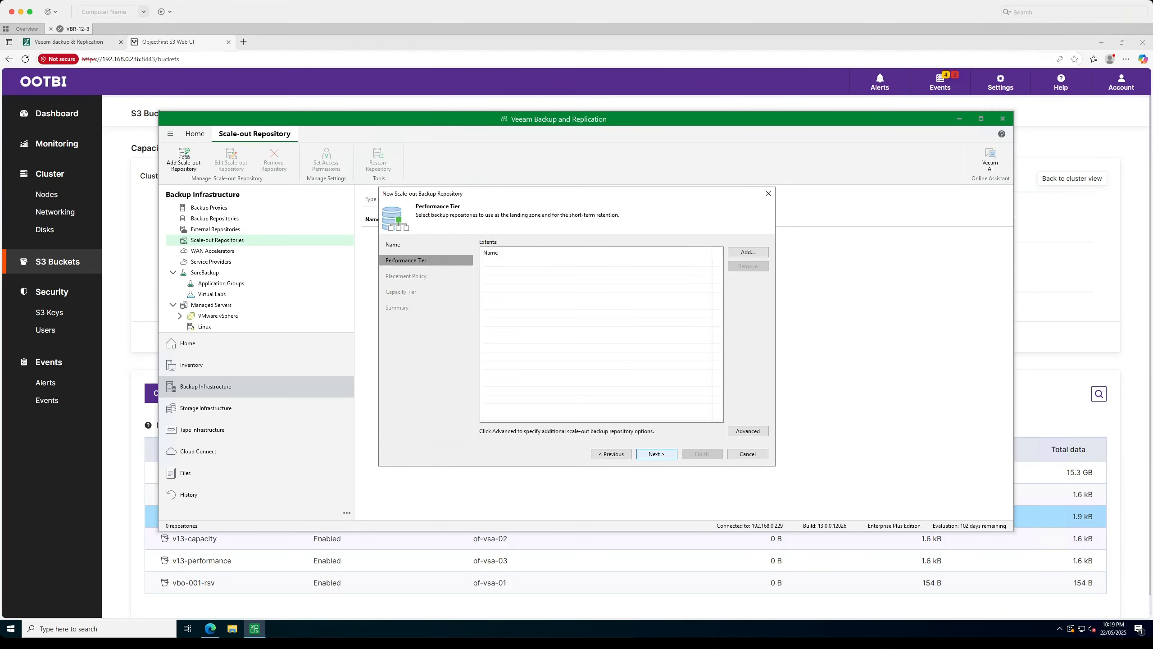
# Add v13-performance as the performance tier extent, view the advanced options and continue to the capacity tier.
pyautogui.click(748, 252)
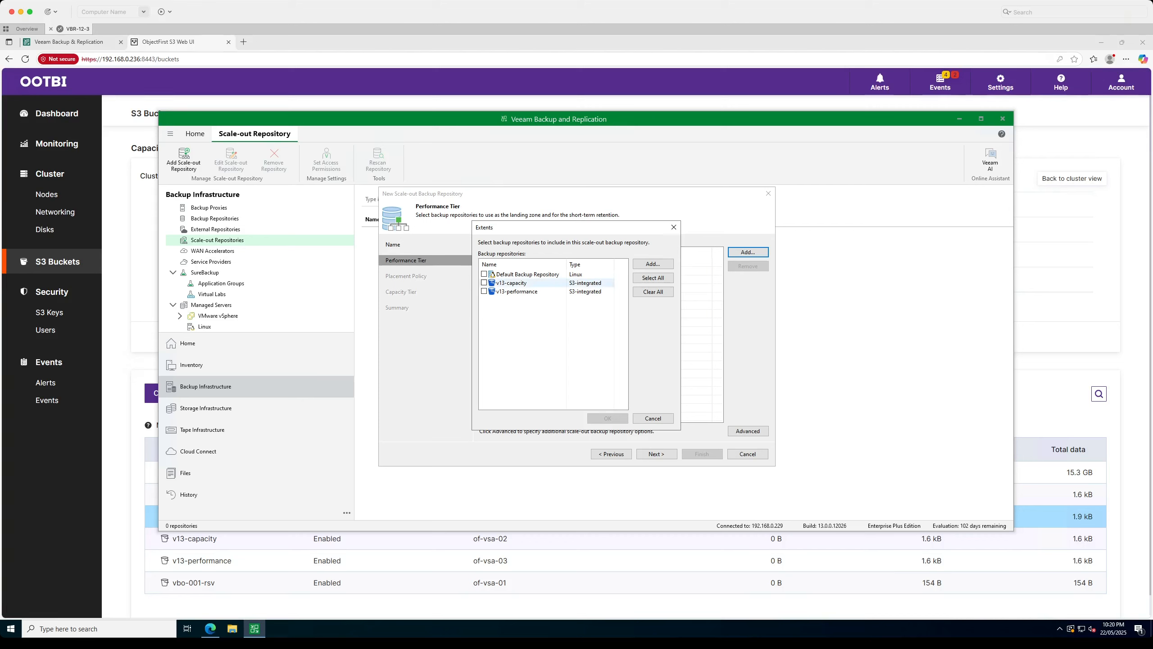
pyautogui.click(484, 291)
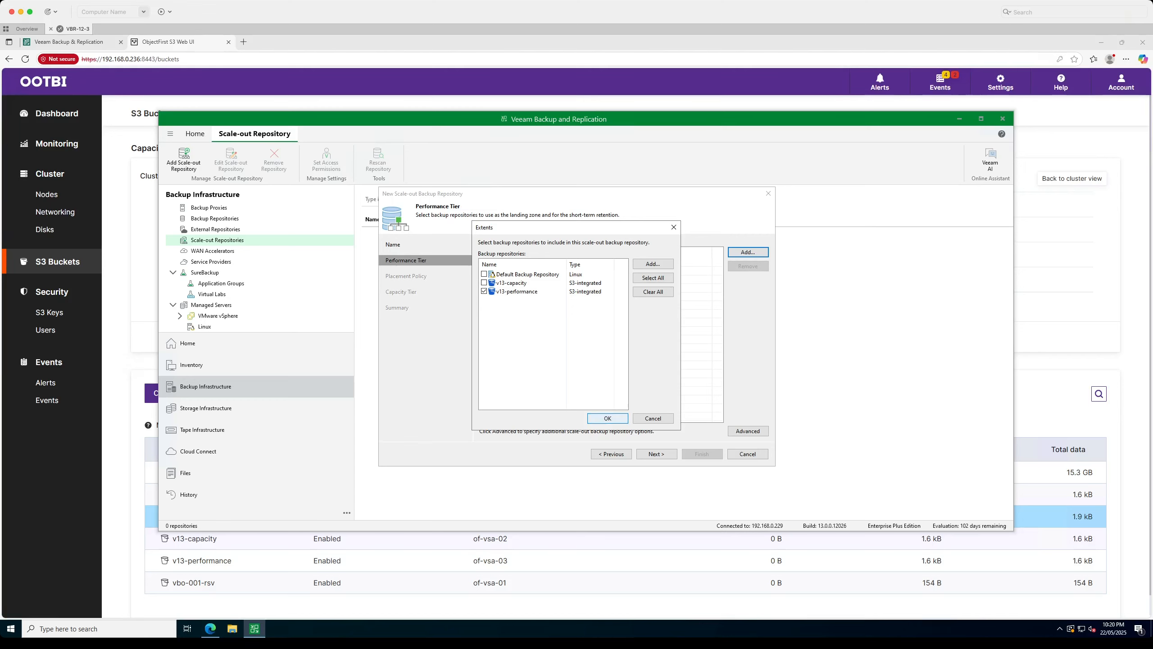
pyautogui.press('Return')
pyautogui.click(748, 431)
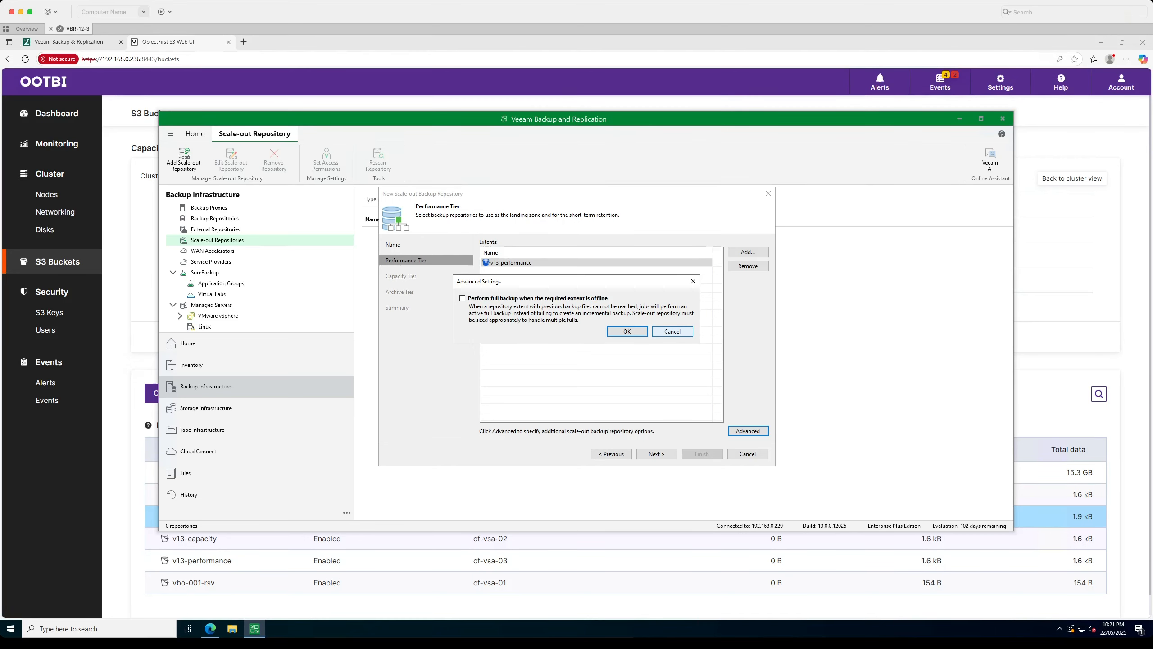
pyautogui.click(672, 332)
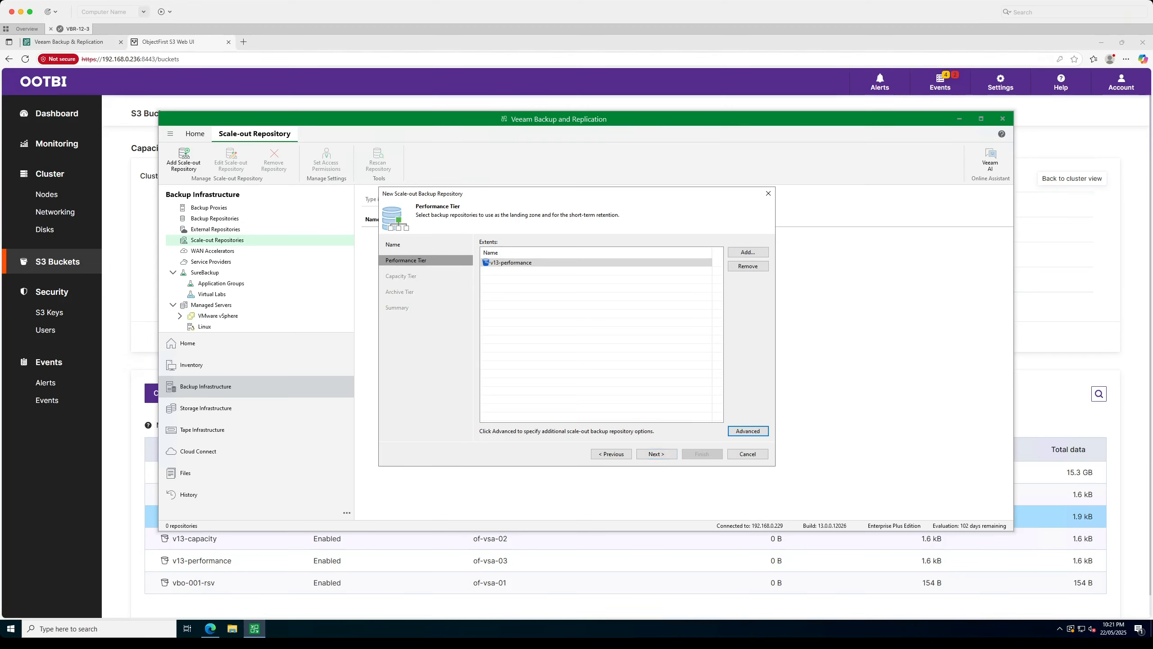
pyautogui.click(656, 453)
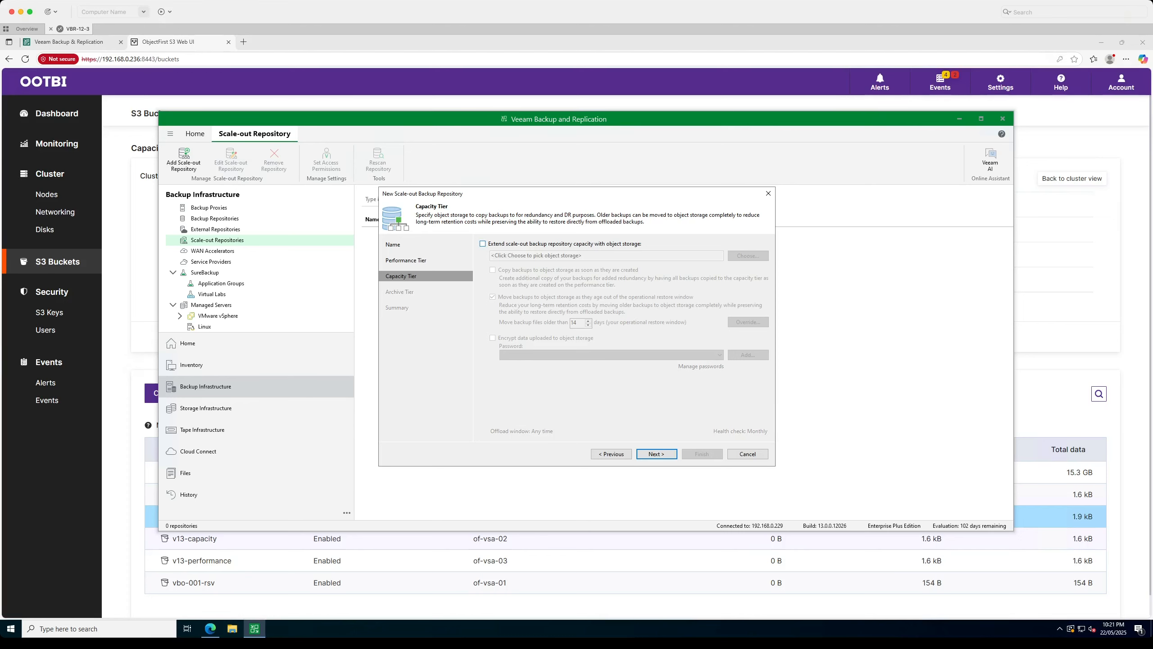
# Extend the scale-out repository's capacity with the v13-capacity object storage and continue to the archive tier.
pyautogui.click(482, 244)
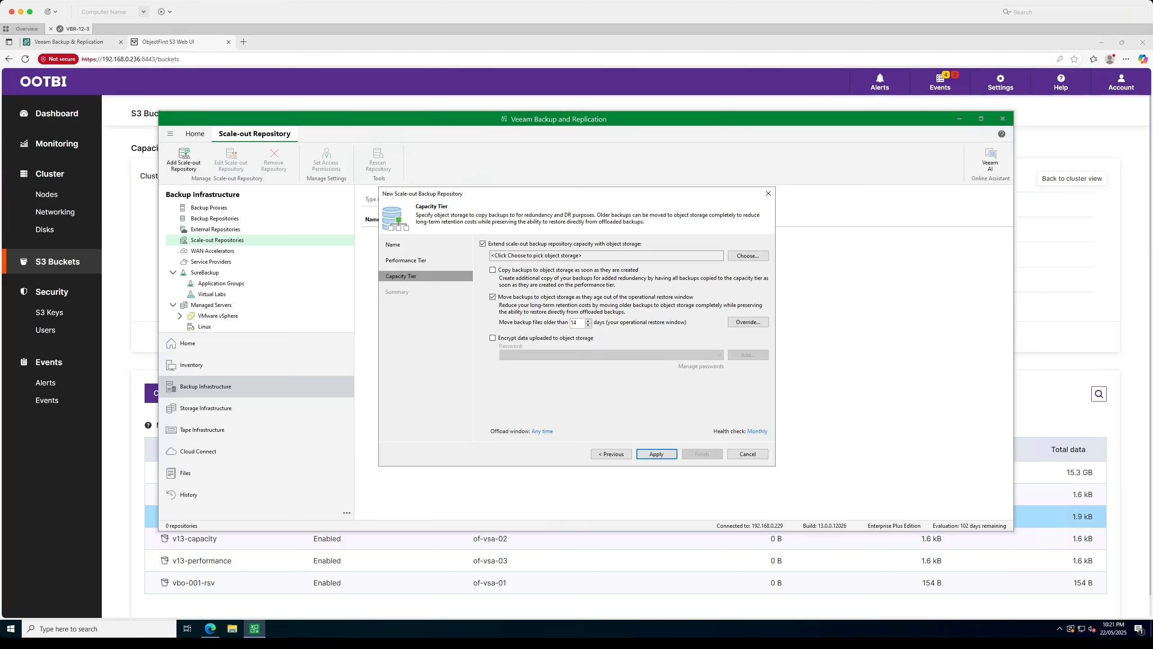
pyautogui.click(482, 244)
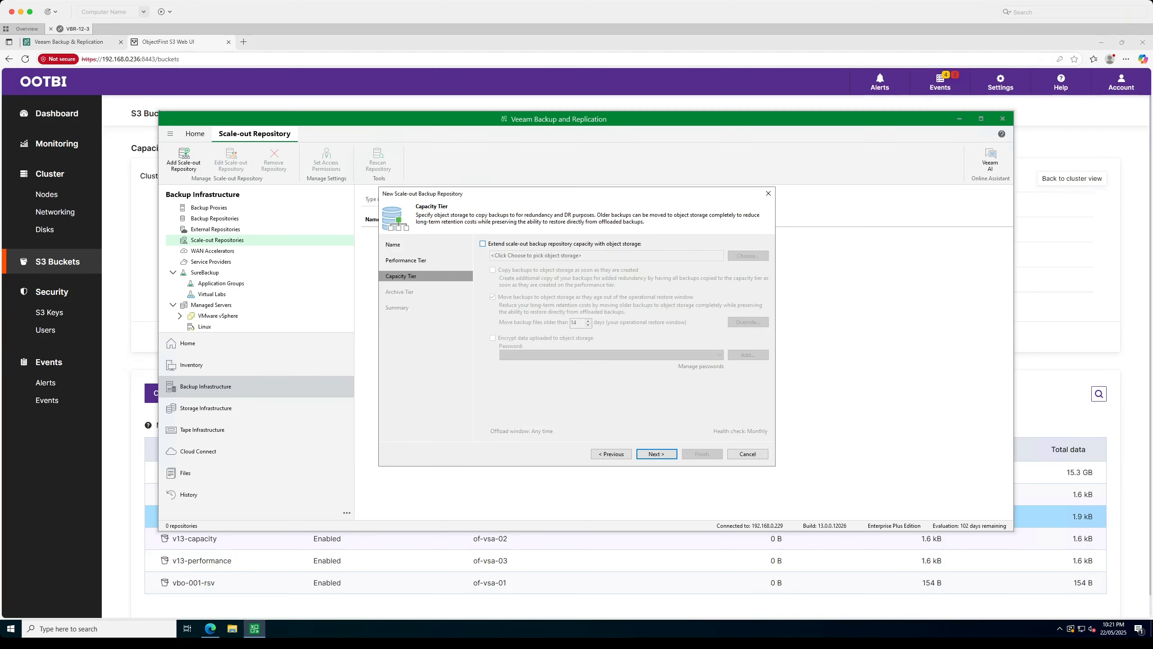
pyautogui.click(482, 243)
pyautogui.click(748, 255)
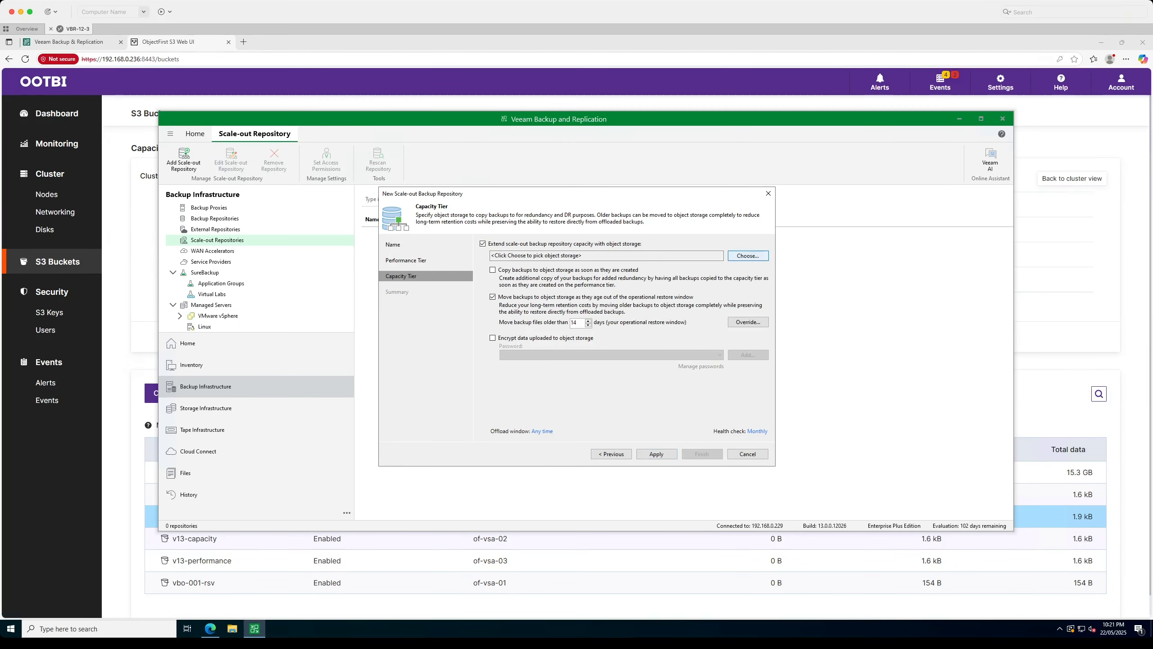
pyautogui.click(483, 287)
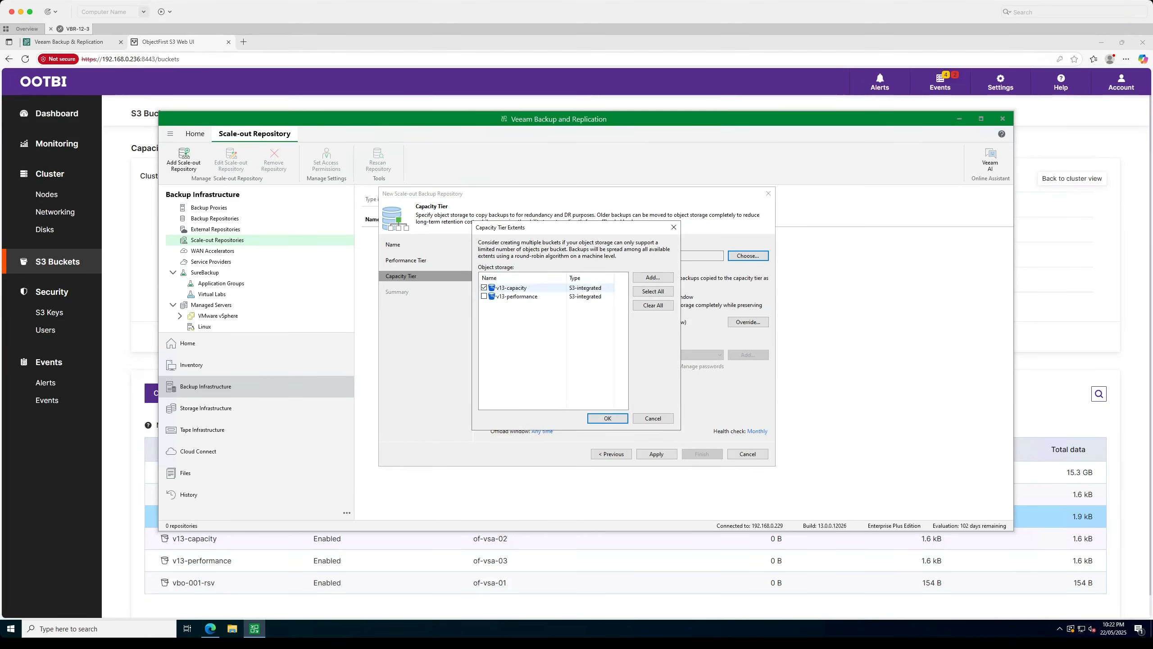
pyautogui.click(608, 418)
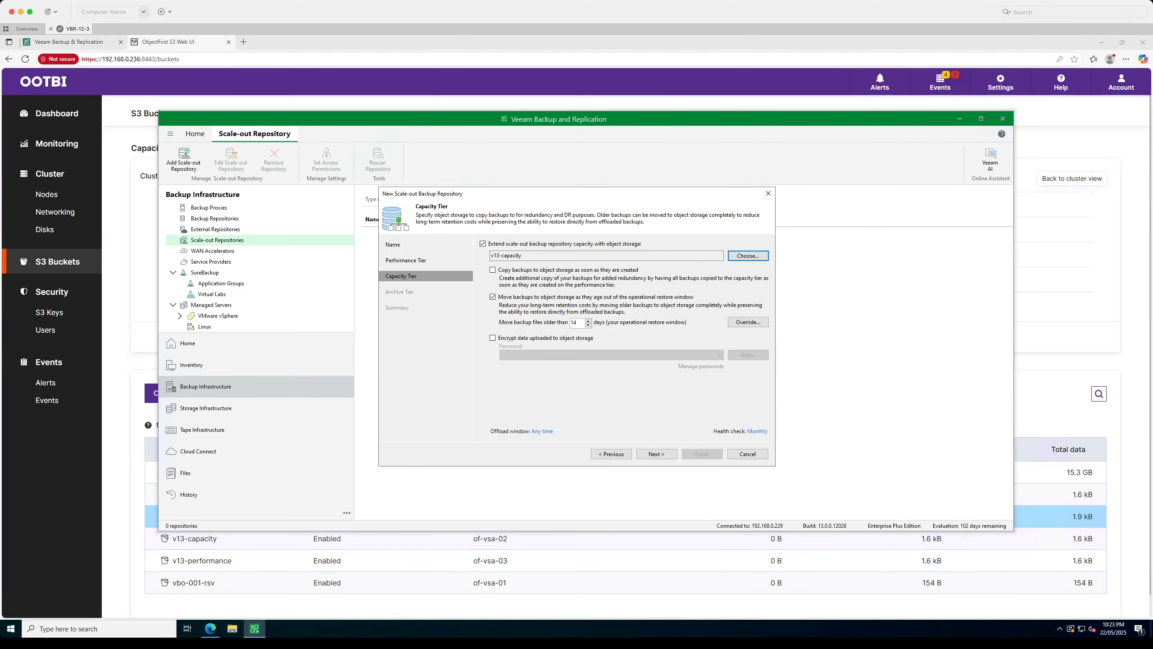
pyautogui.click(657, 453)
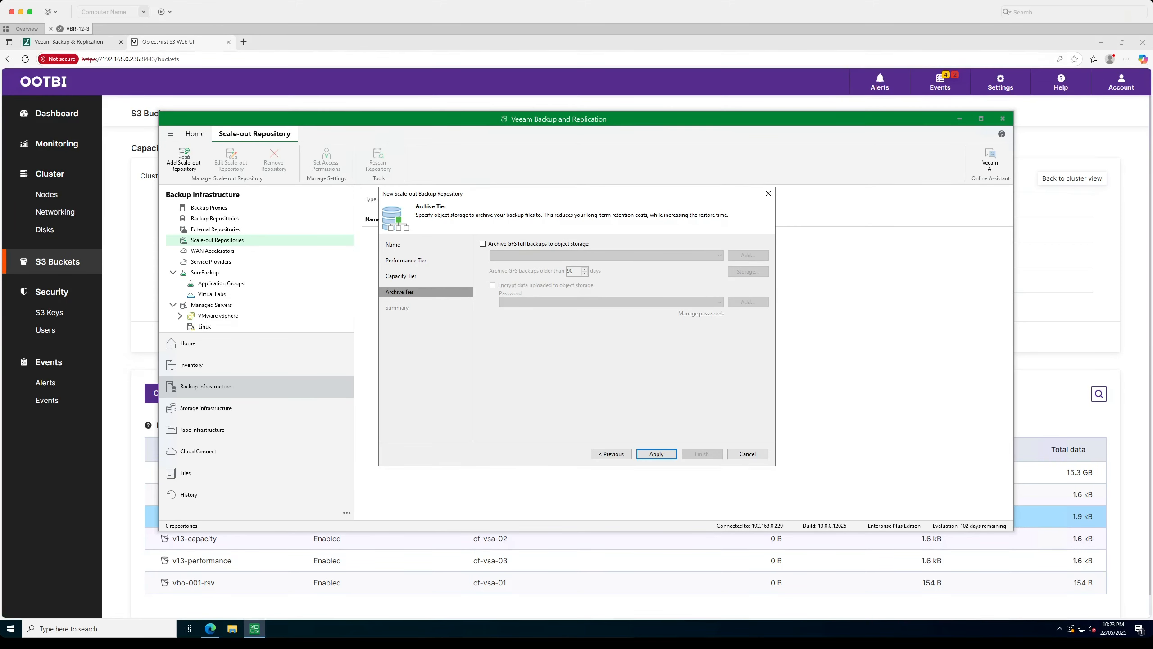
# Try to enable archiving of GFS full backups to object storage, reviewing the archive storage settings.
pyautogui.click(482, 244)
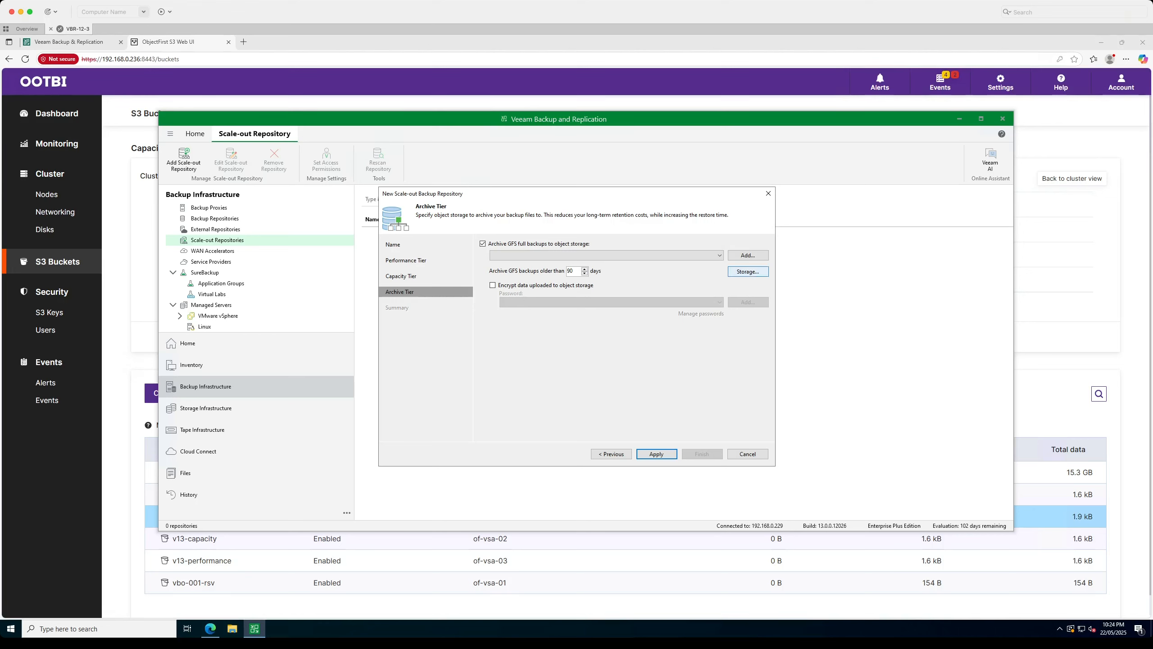
pyautogui.click(747, 272)
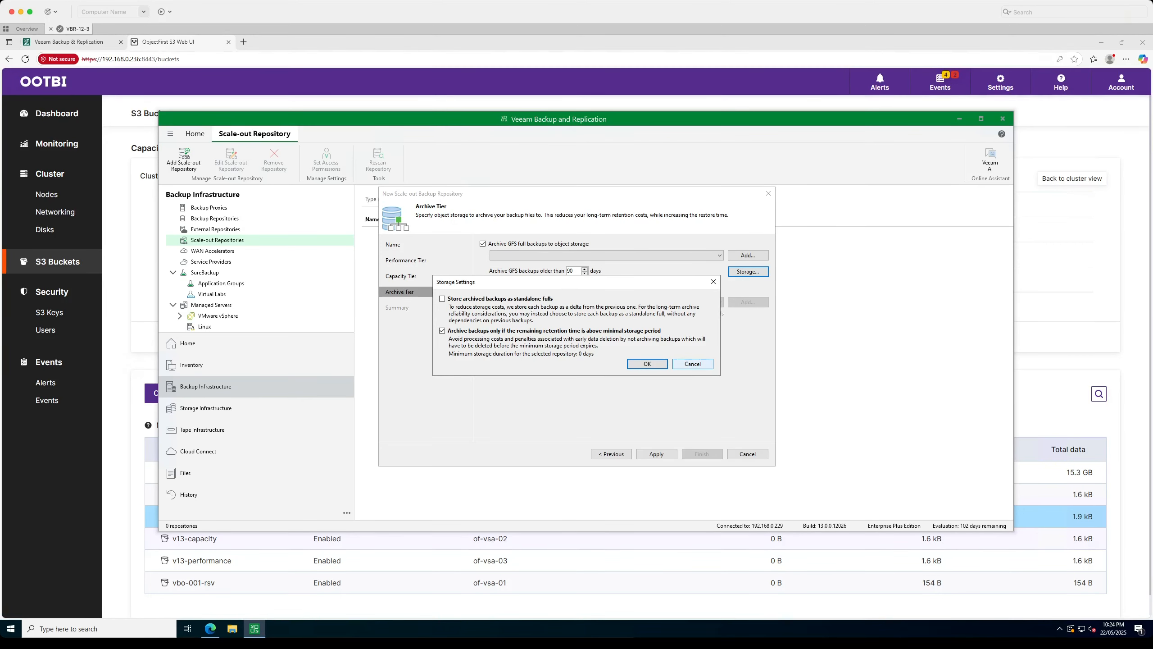
pyautogui.press('Return')
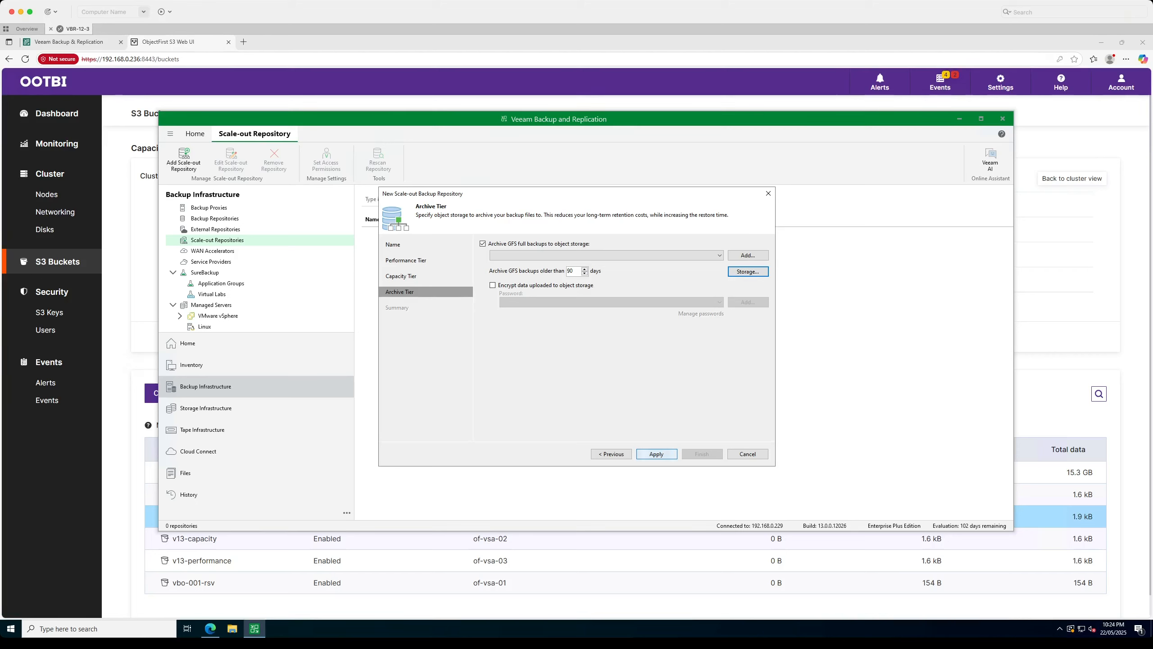
pyautogui.click(656, 453)
pyautogui.click(626, 349)
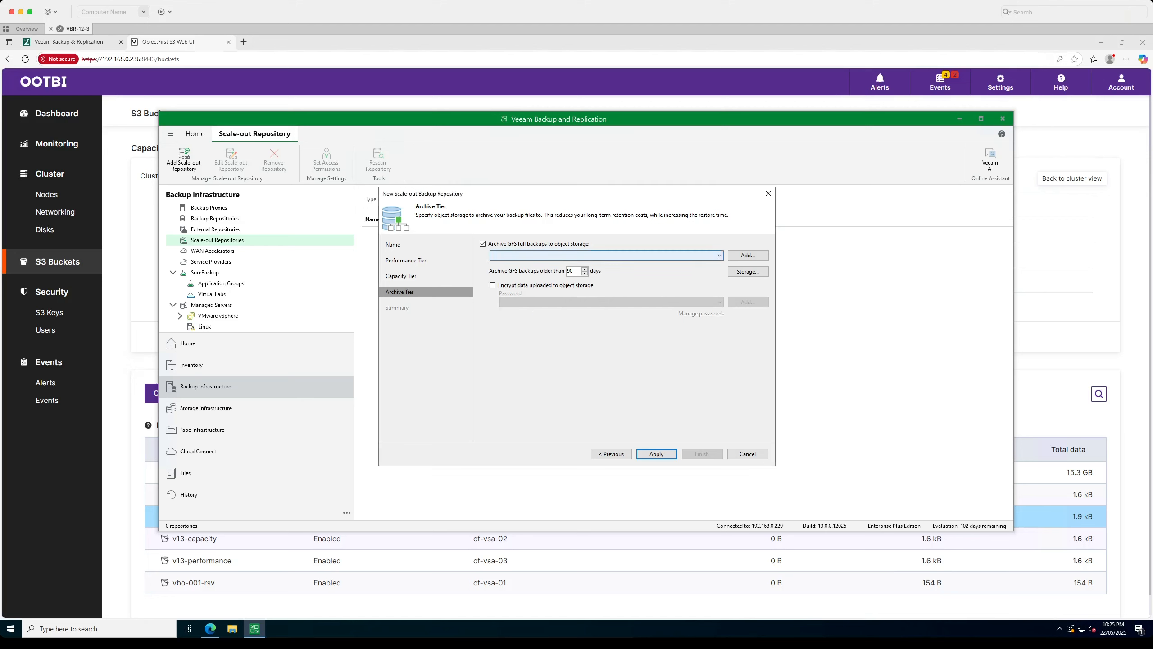
pyautogui.click(483, 244)
# Create the scale-out repository without an archive tier and return to the backup infrastructure to see it listed.
pyautogui.click(656, 453)
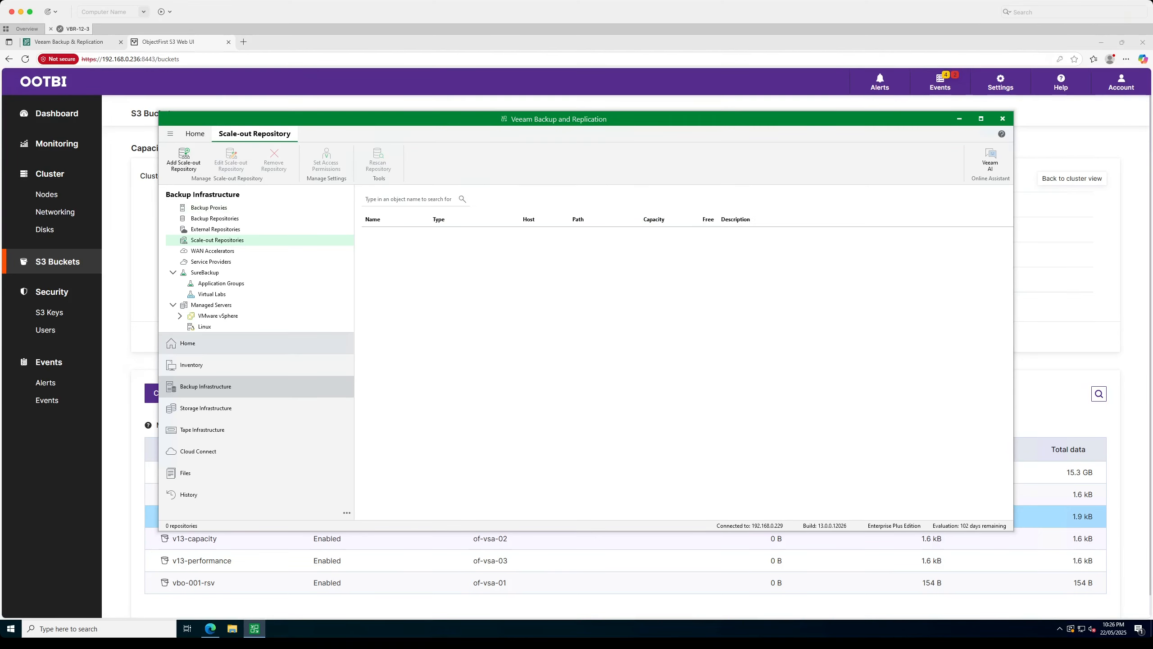
pyautogui.click(187, 343)
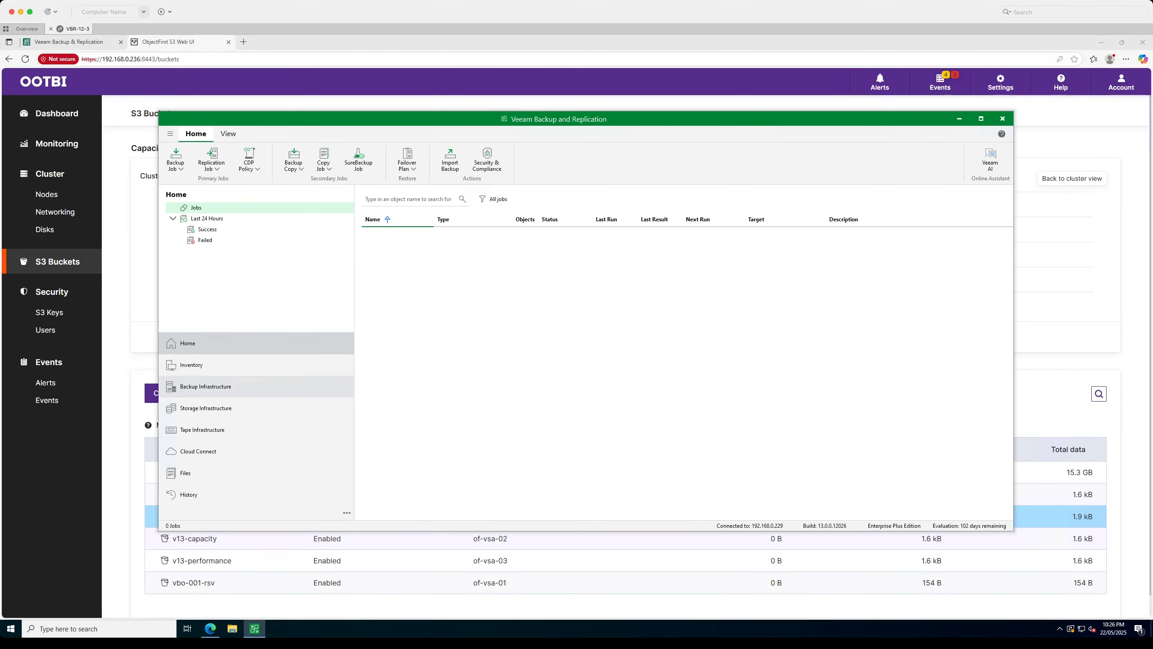
pyautogui.click(206, 386)
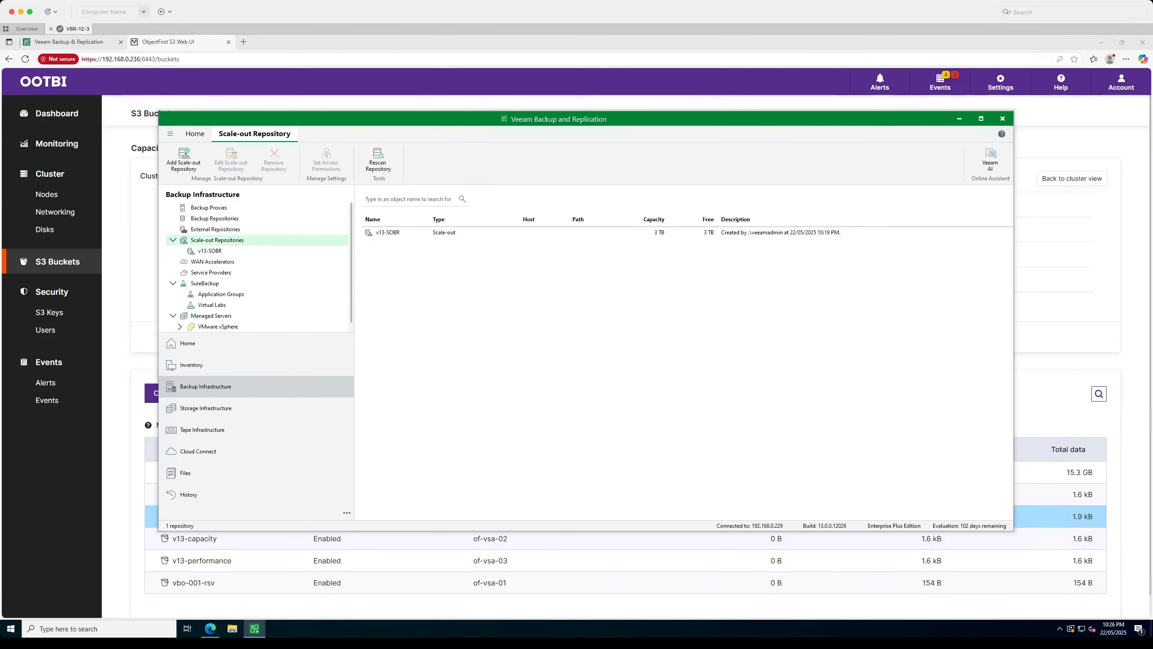
# View the properties of the v13-SOBR scale-out repository and close them without changes.
pyautogui.click(388, 232)
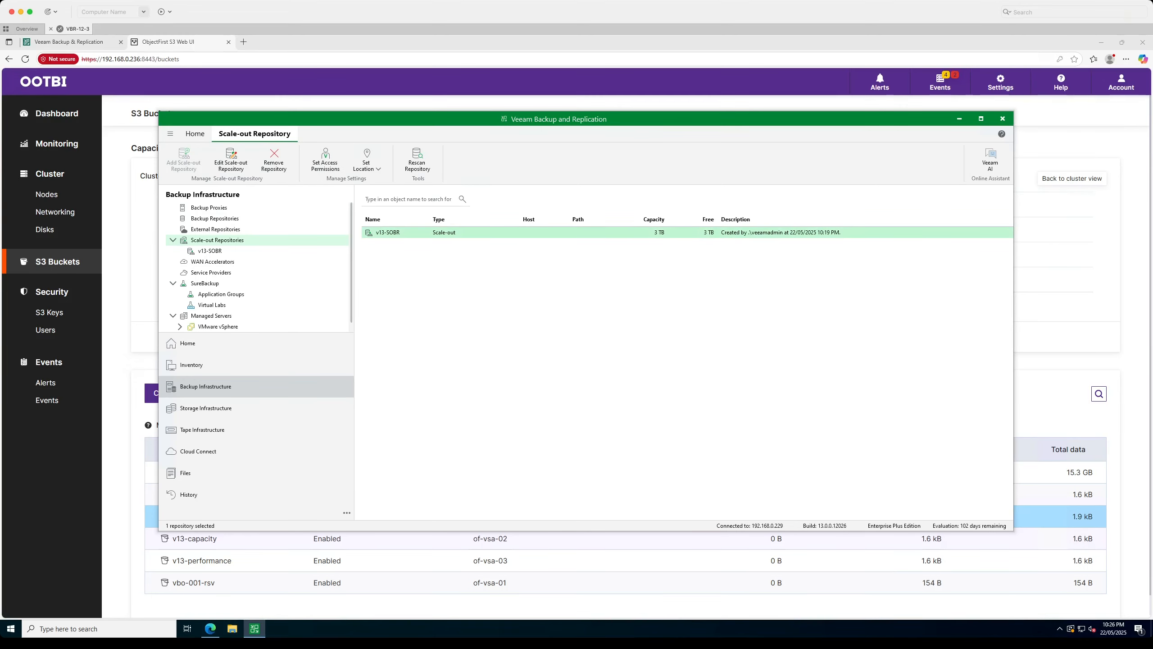
pyautogui.rightClick(464, 236)
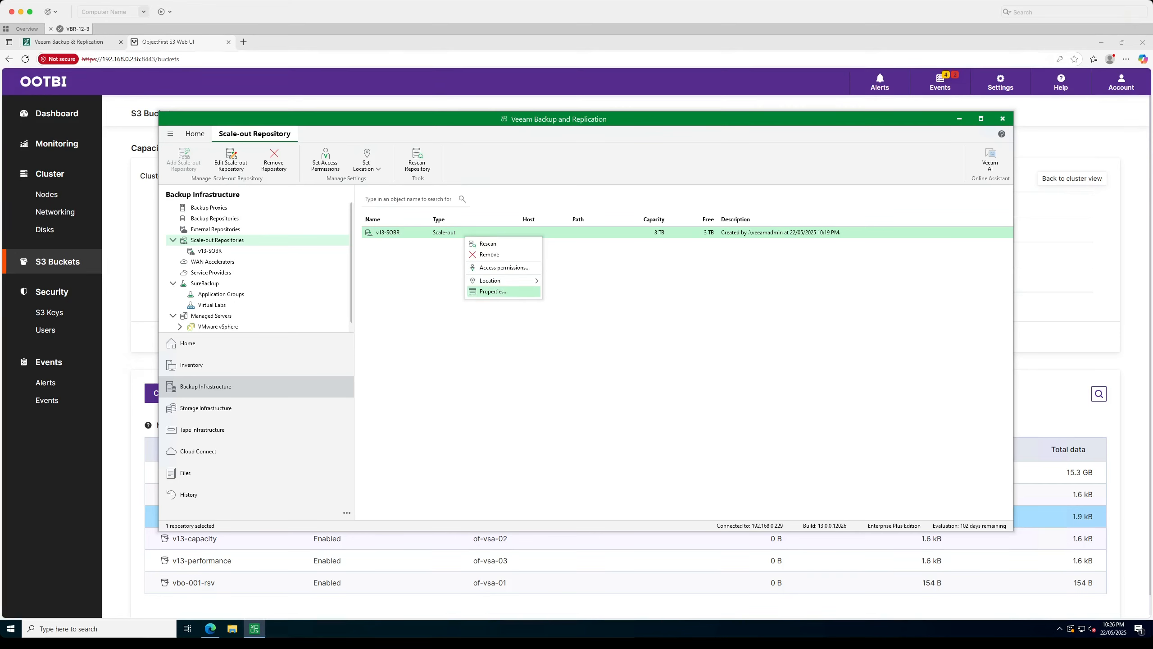
pyautogui.click(493, 291)
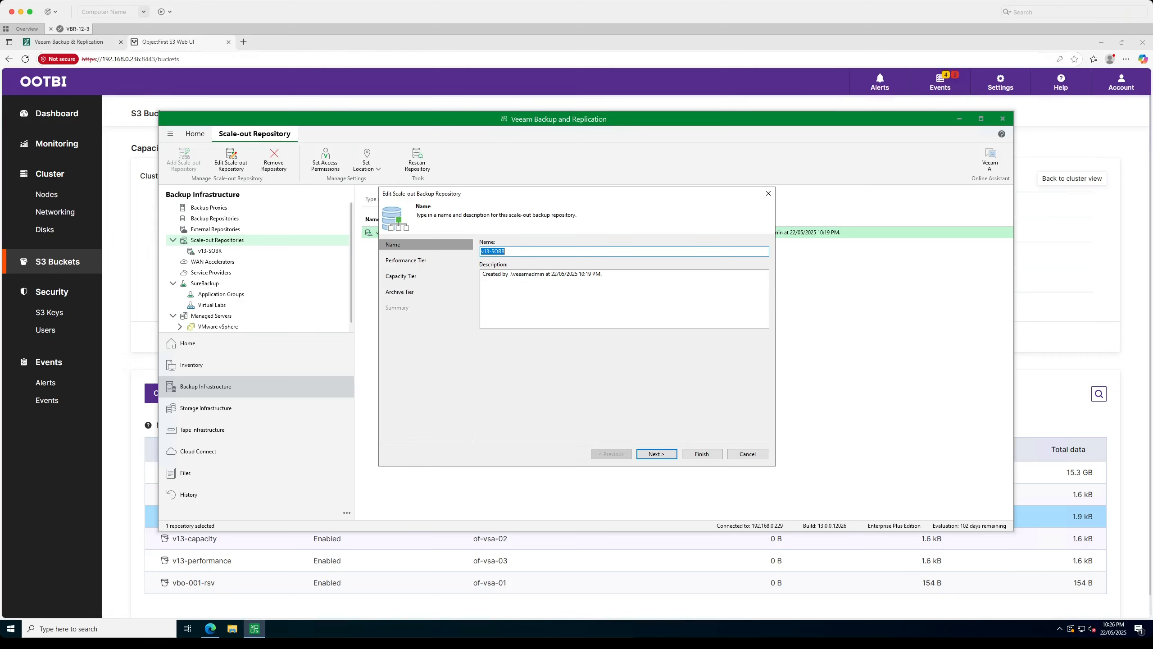
pyautogui.click(748, 453)
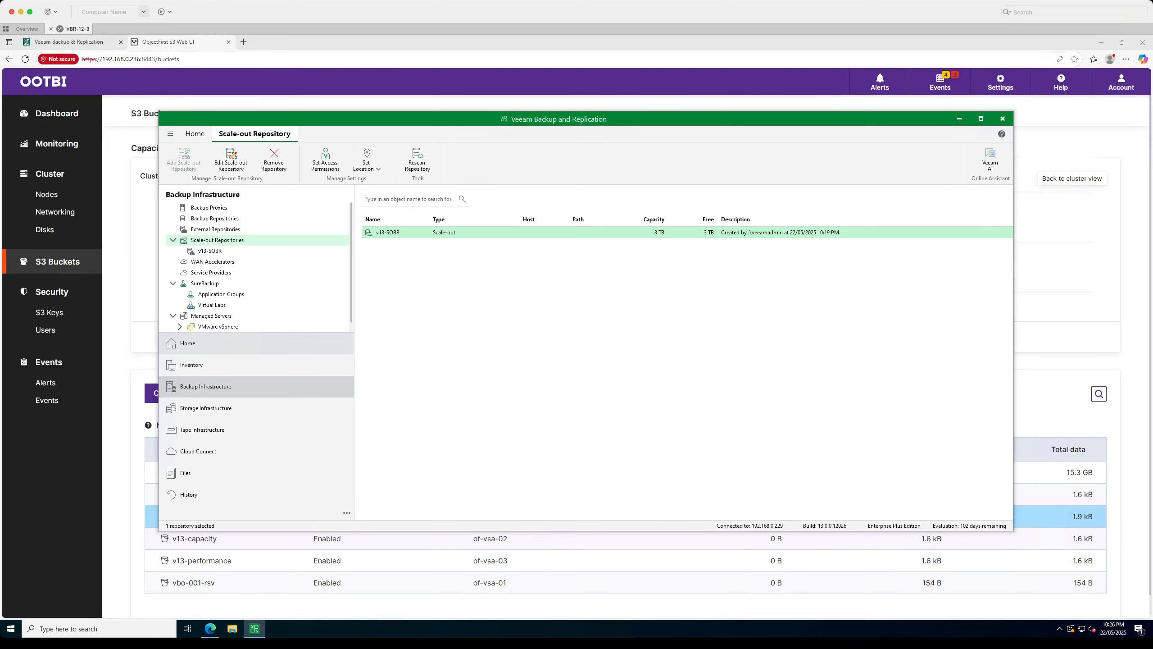
# Create a new virtual machine backup job named "test sobr" and continue to the virtual machine selection.
pyautogui.click(188, 343)
pyautogui.rightClick(432, 283)
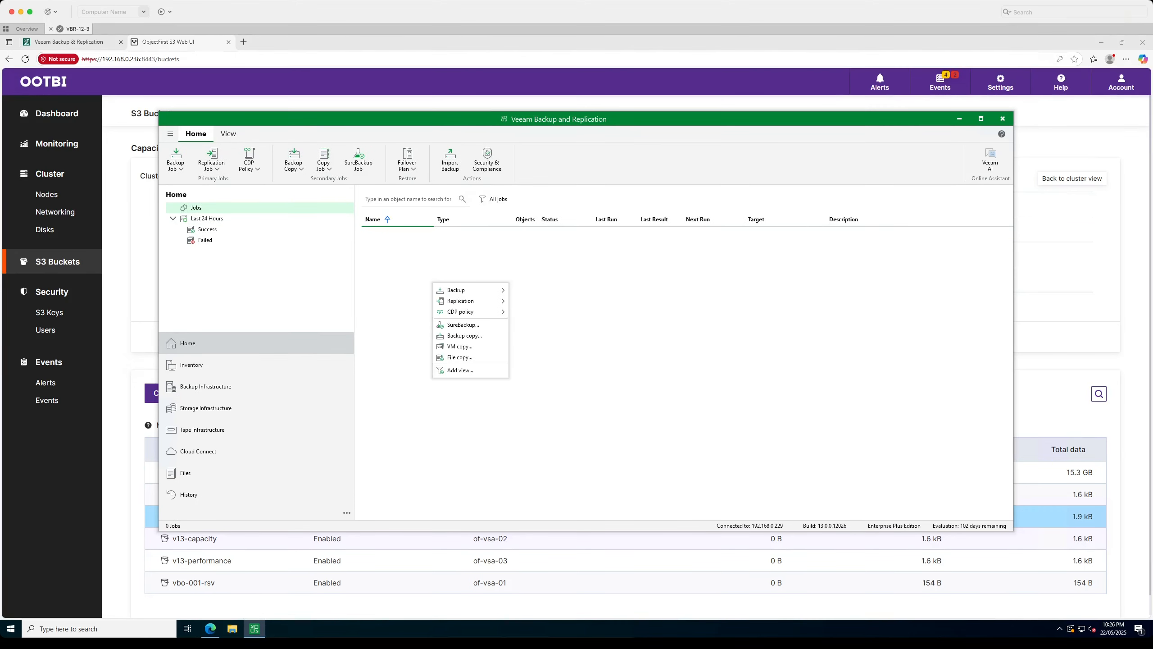
pyautogui.moveTo(467, 290)
pyautogui.click(543, 290)
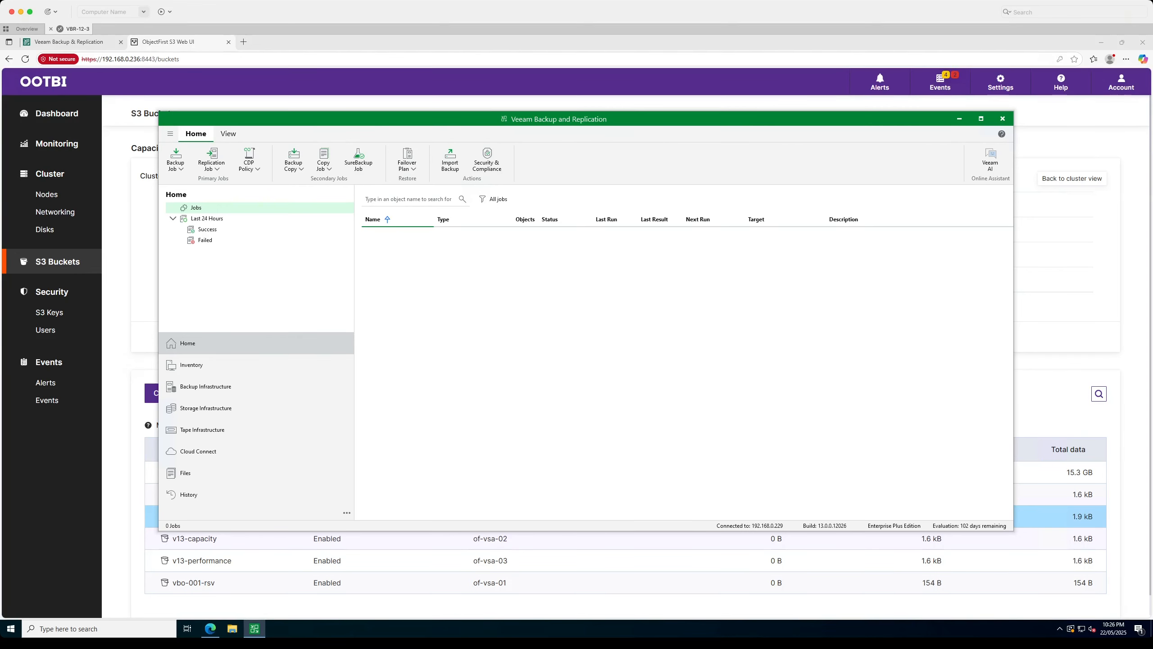
pyautogui.write('test sobr')
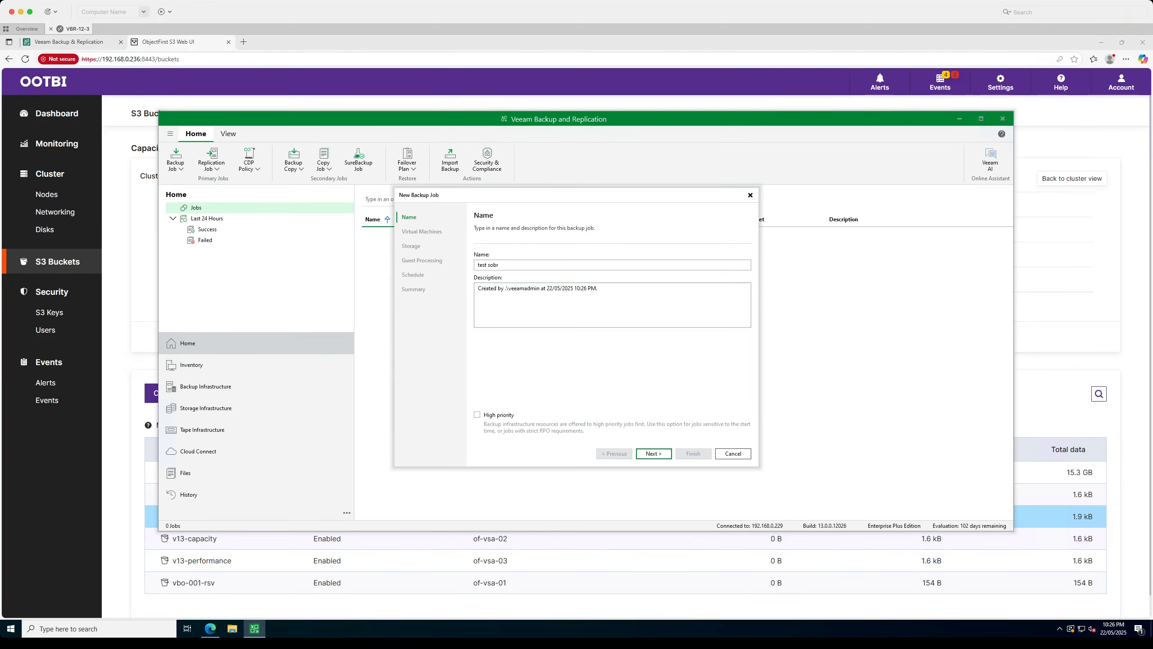
pyautogui.press('Return')
# Add the ADDNS virtual machine from host 192.168.0.250 to the backup job and continue to the storage settings.
pyautogui.click(728, 271)
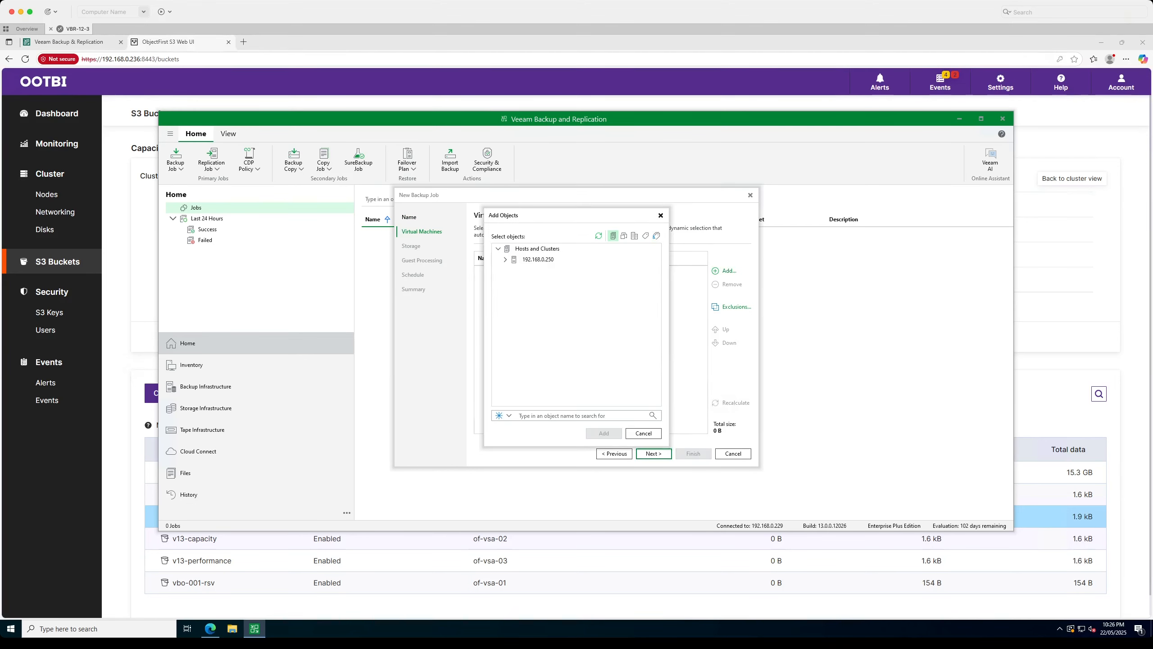
pyautogui.click(538, 259)
pyautogui.click(506, 260)
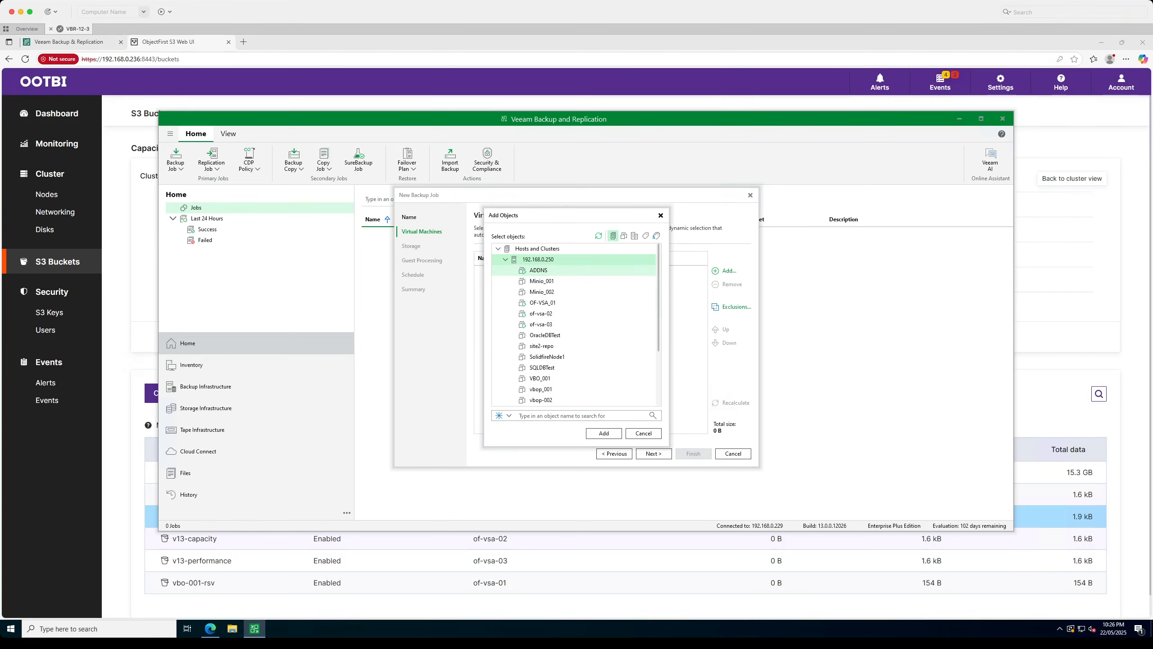
pyautogui.click(539, 270)
pyautogui.click(603, 433)
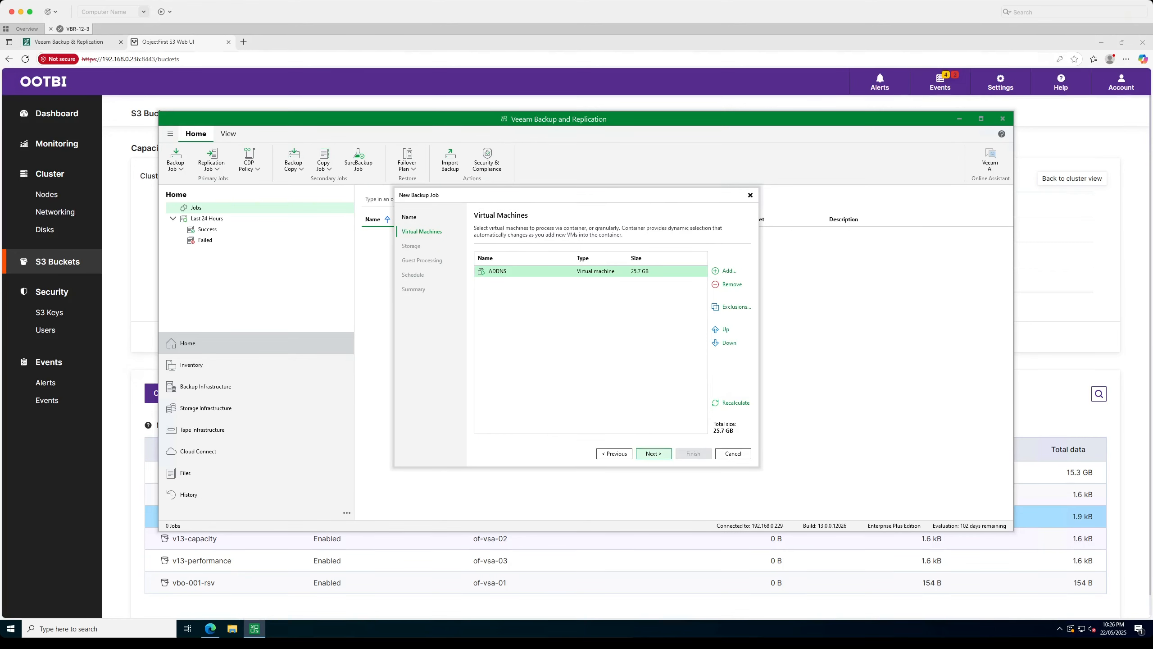
pyautogui.press('Return')
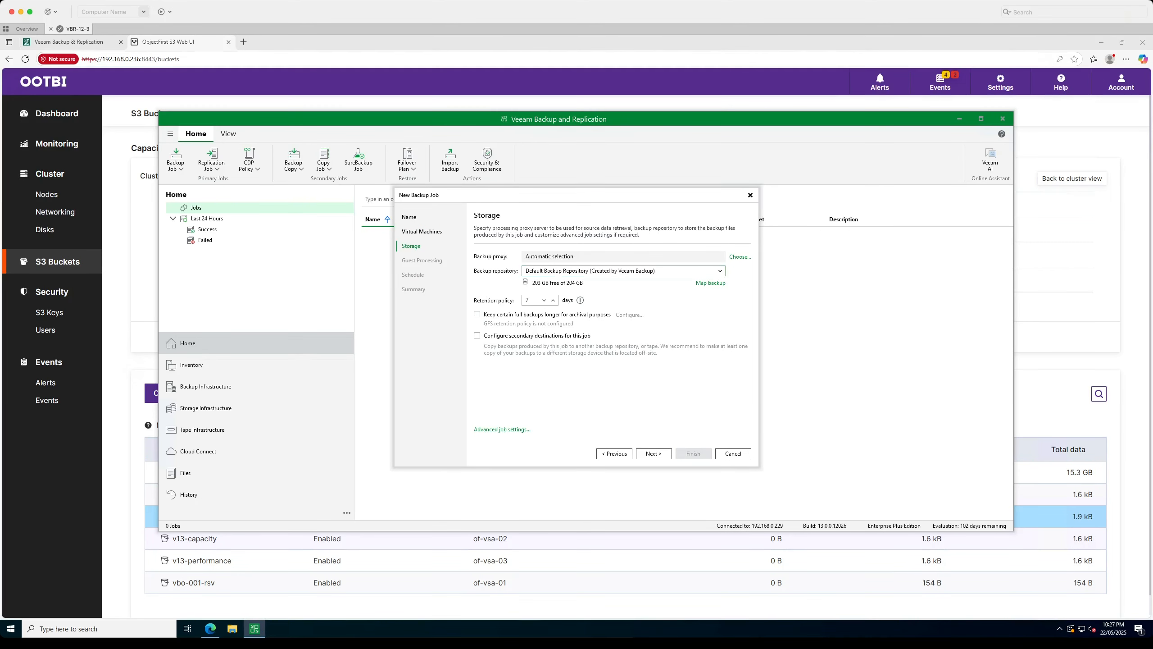
# Set the job's retention policy to 1 day and choose v13-SOBR as its backup repository.
pyautogui.write('1')
pyautogui.click(622, 271)
pyautogui.press('Down')
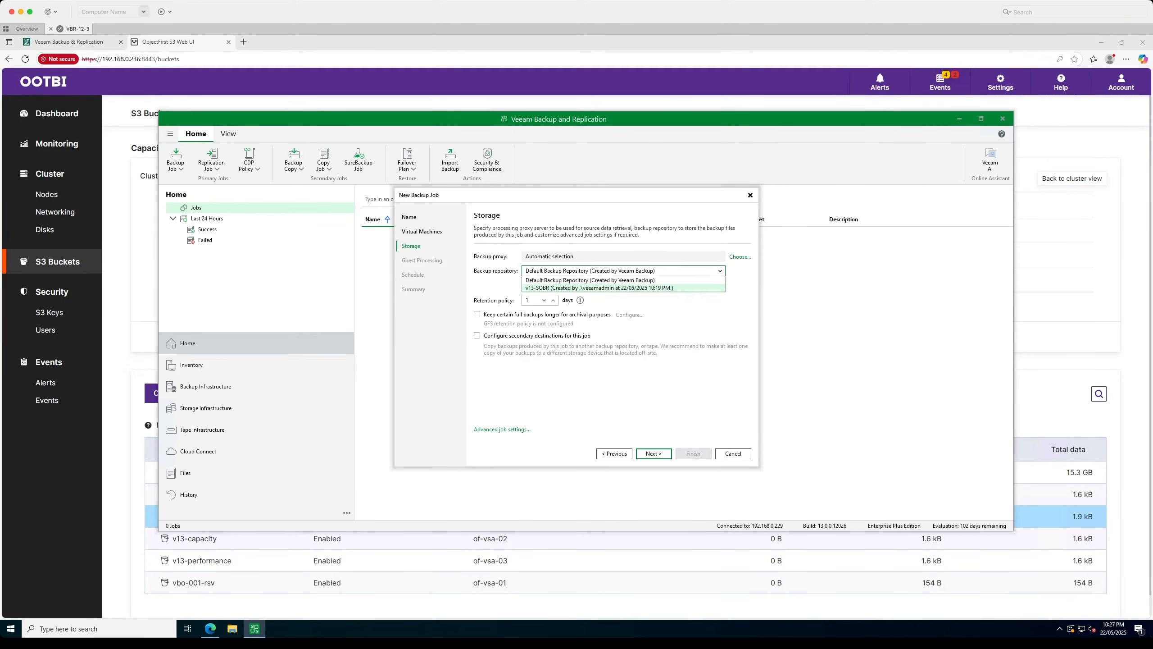
pyautogui.press('Return')
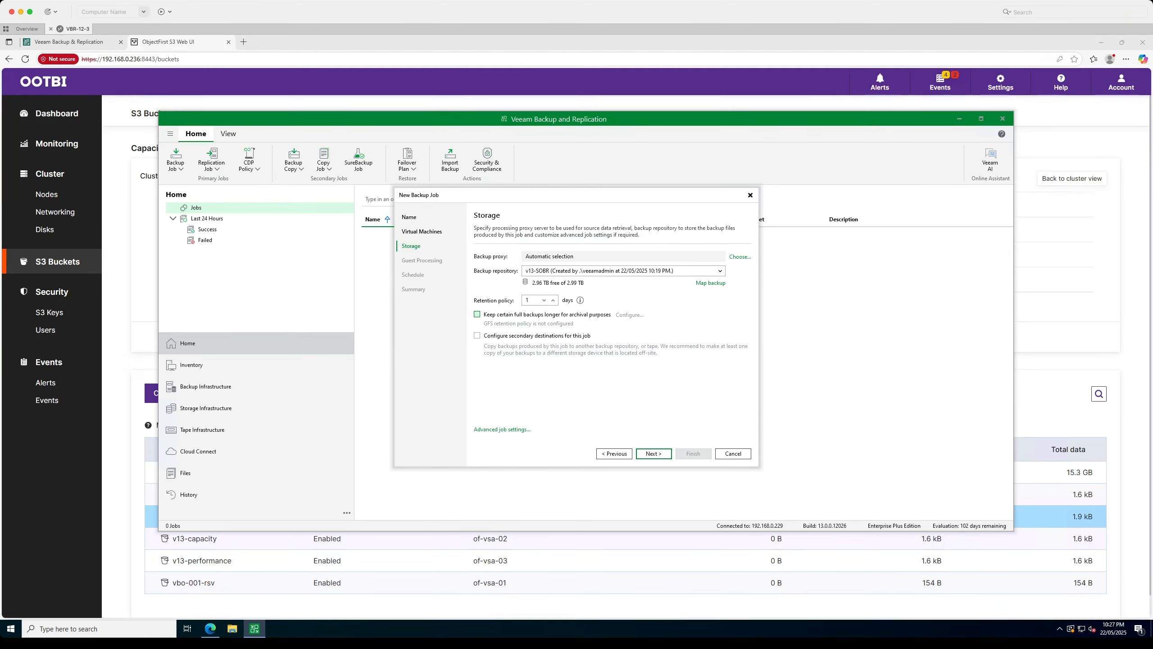
# Try to enable weekly, monthly and yearly GFS full backups for the job, then discard the settings.
pyautogui.click(477, 314)
pyautogui.click(630, 314)
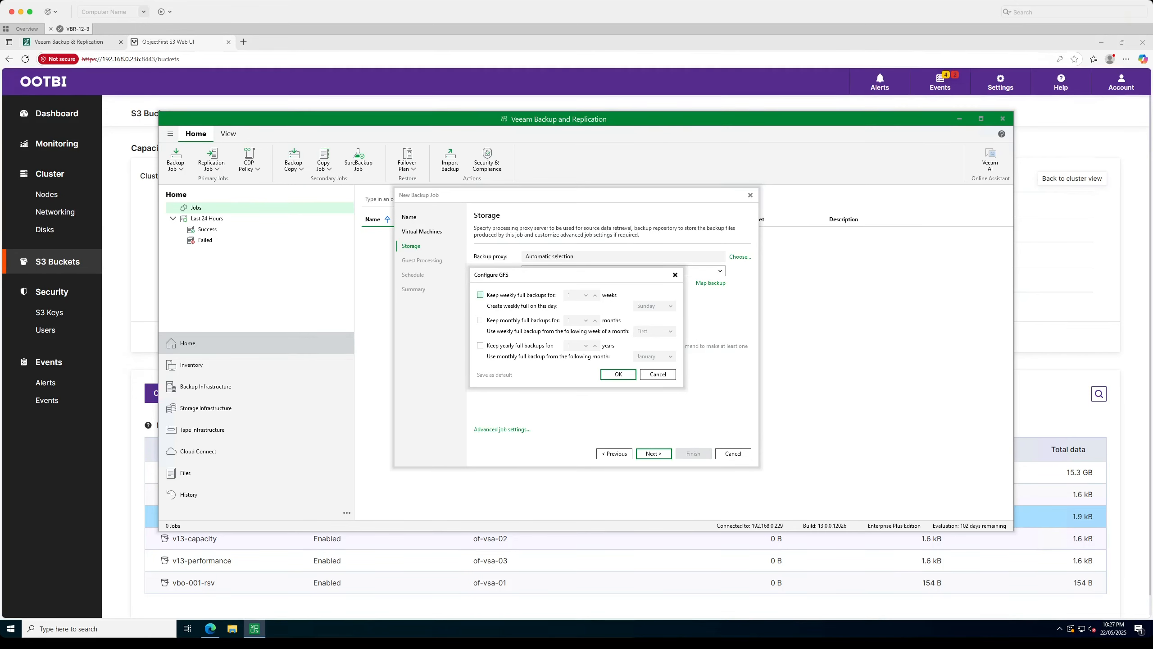
pyautogui.click(480, 294)
pyautogui.click(480, 320)
pyautogui.click(480, 345)
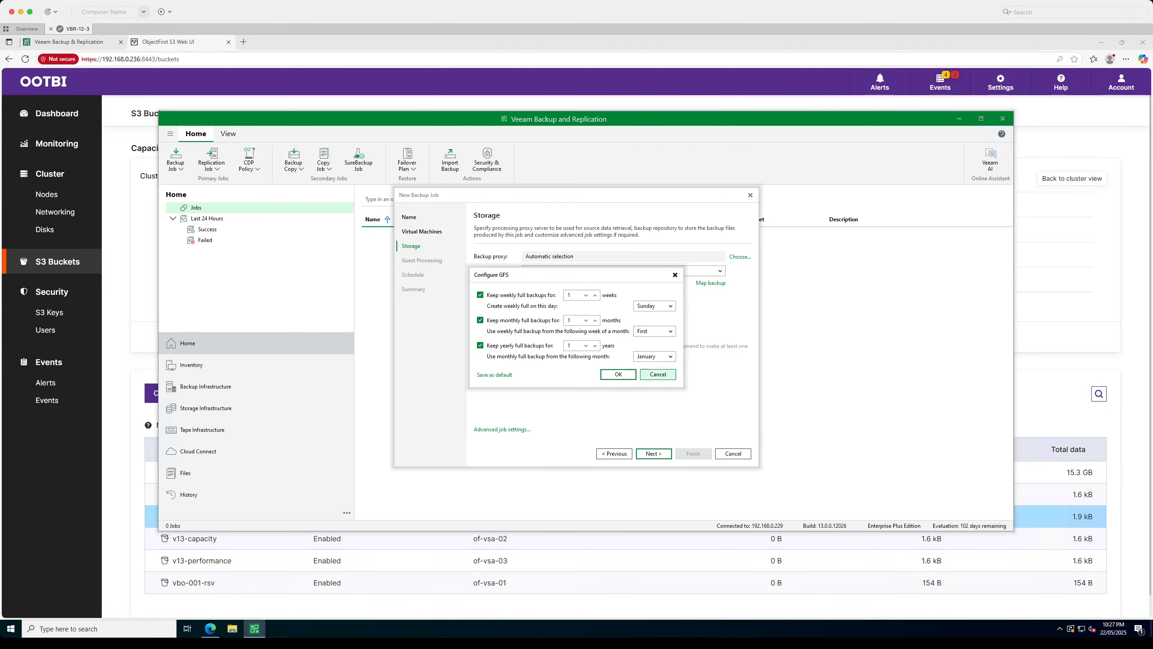
pyautogui.click(657, 373)
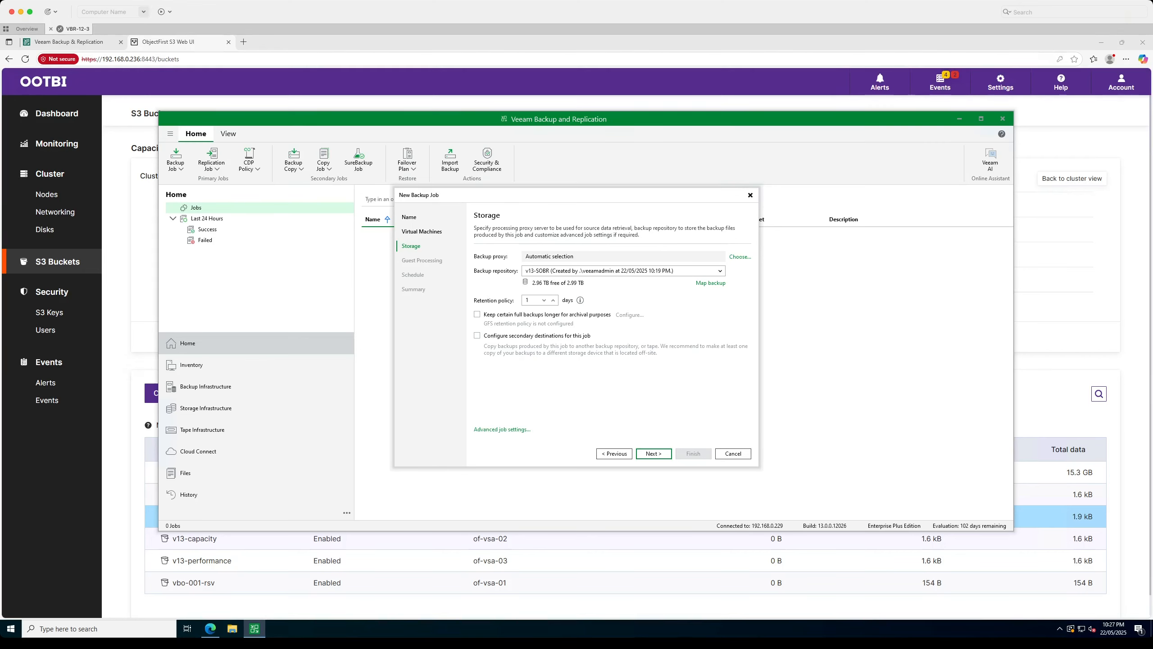
# Review the job's advanced settings for active full backups, storage integration, vSphere and maintenance, leaving them as they are.
pyautogui.click(503, 430)
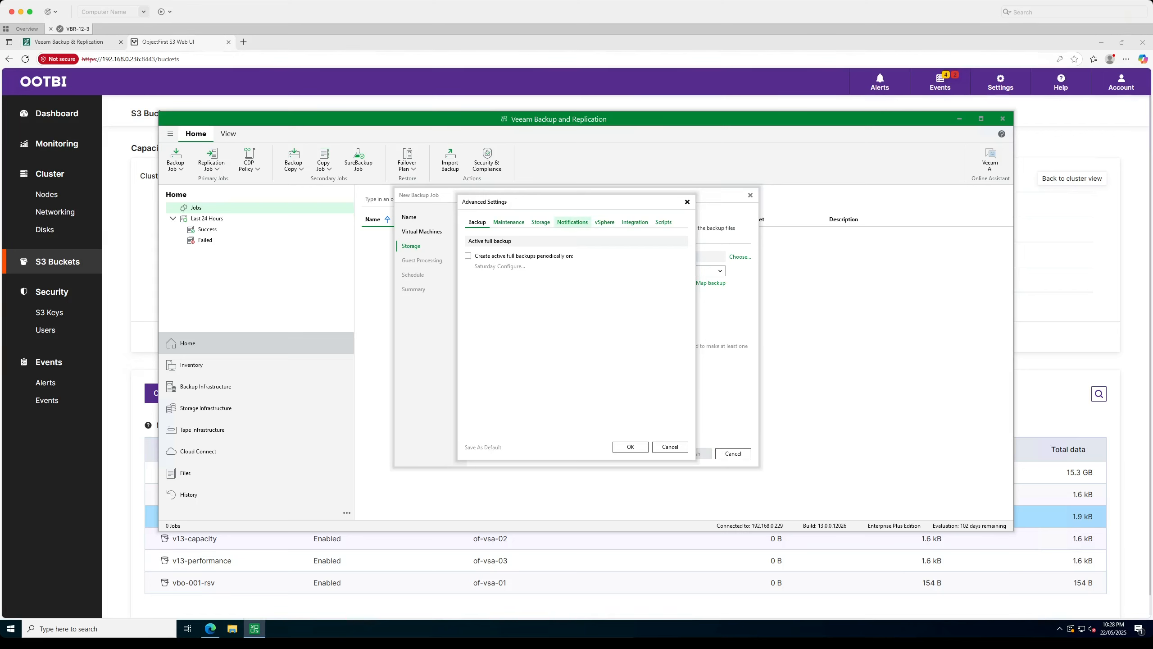
pyautogui.click(634, 221)
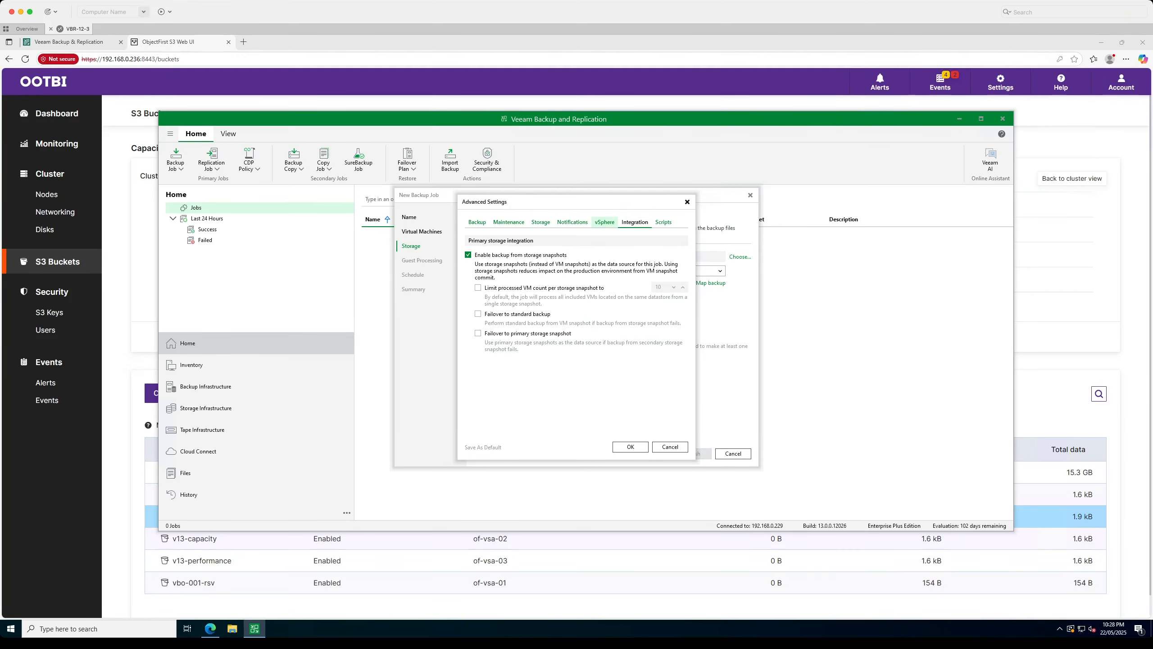
pyautogui.click(604, 222)
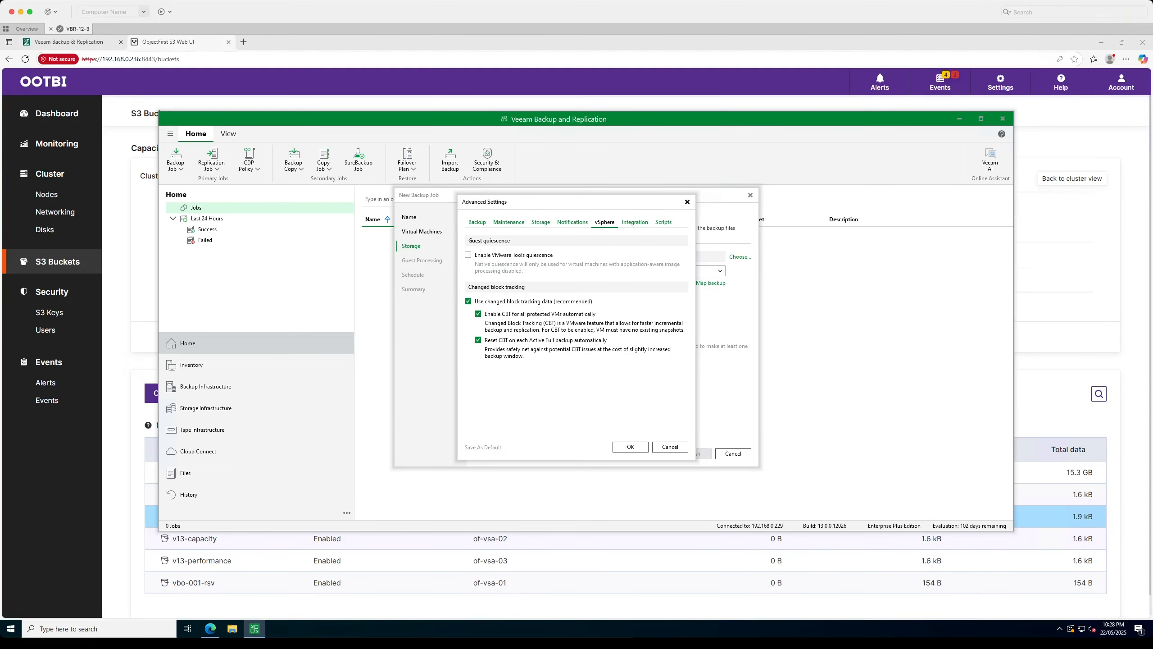
pyautogui.click(508, 222)
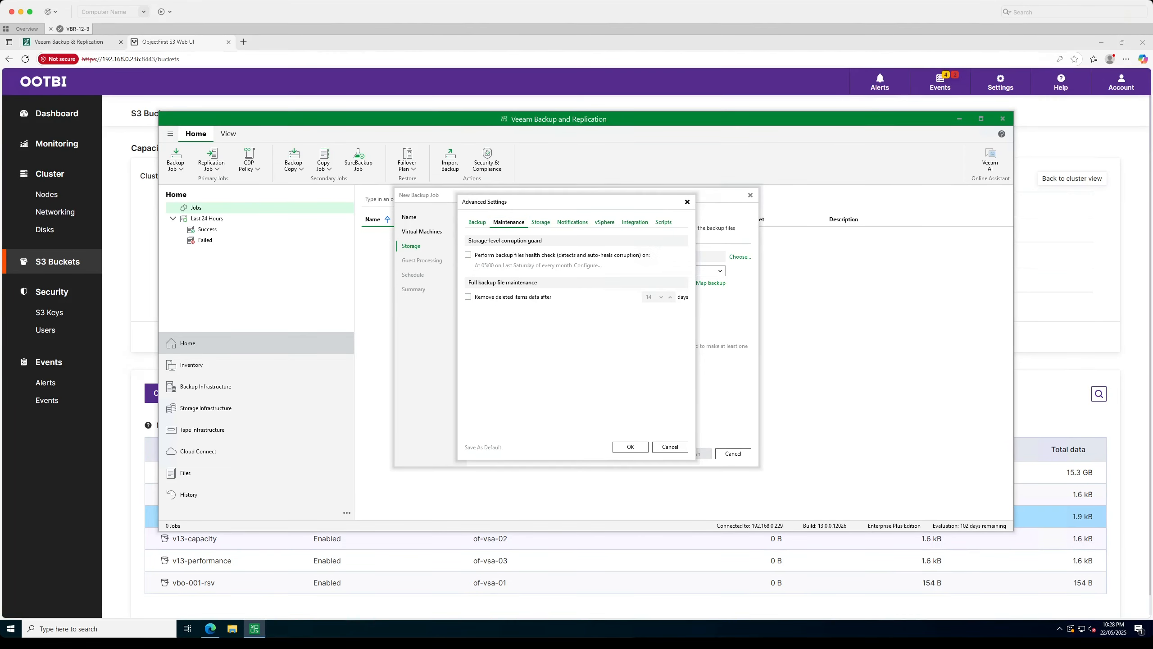
pyautogui.click(630, 447)
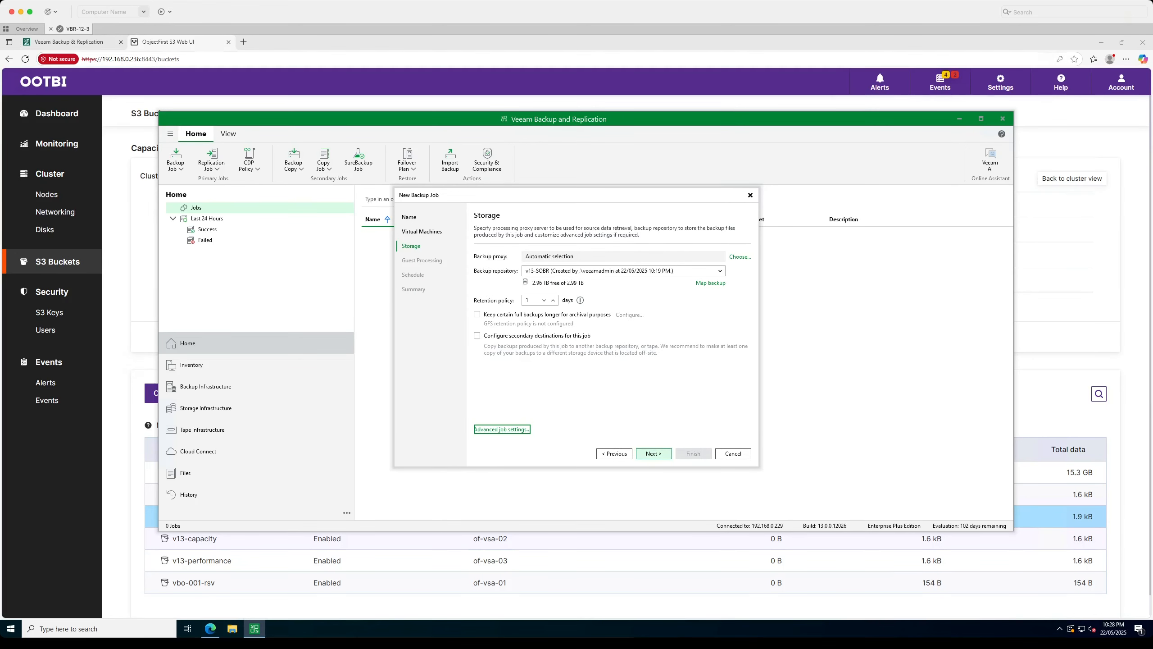
# Finish creating the backup job without guest processing or an automatic schedule.
pyautogui.click(653, 453)
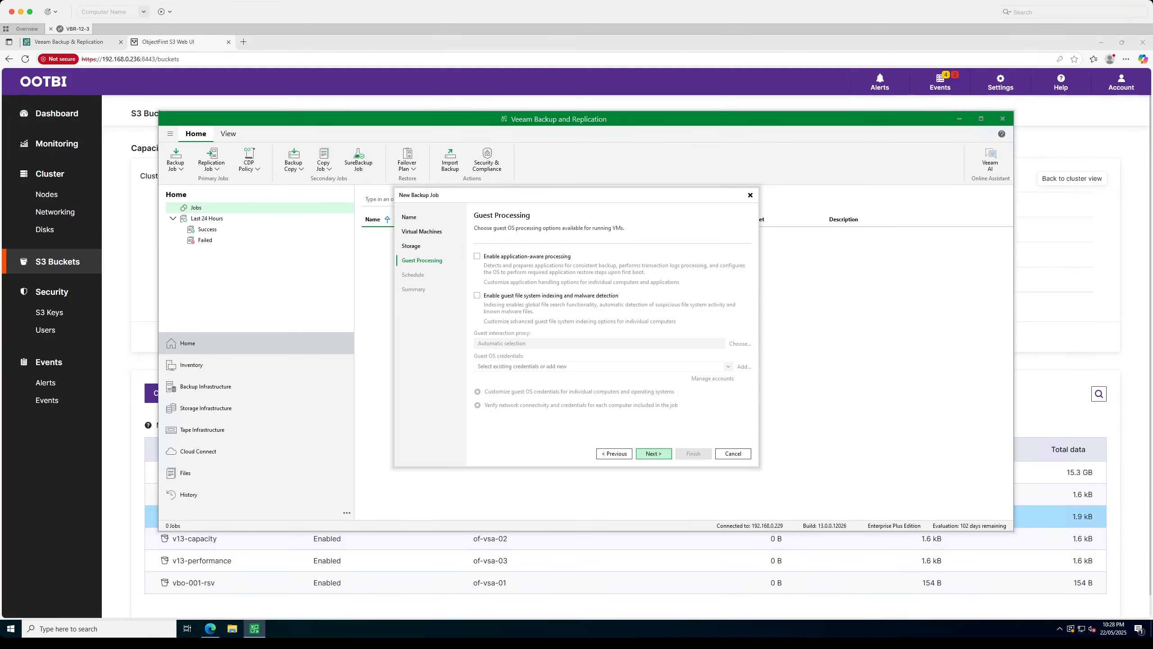
pyautogui.click(653, 453)
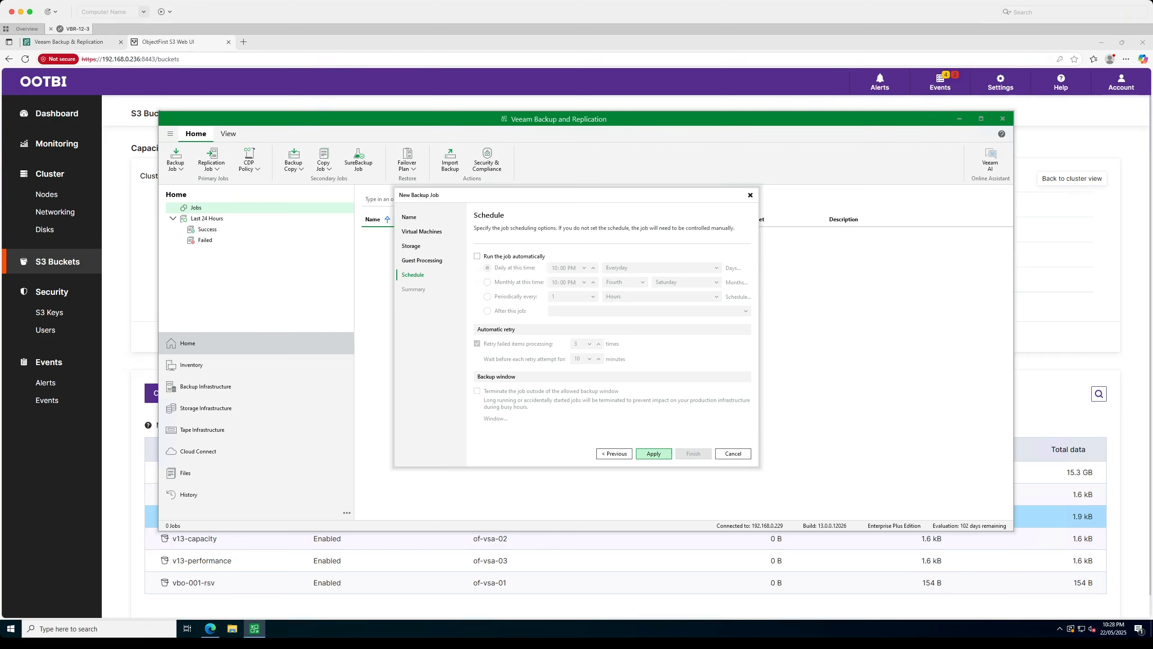
pyautogui.click(654, 453)
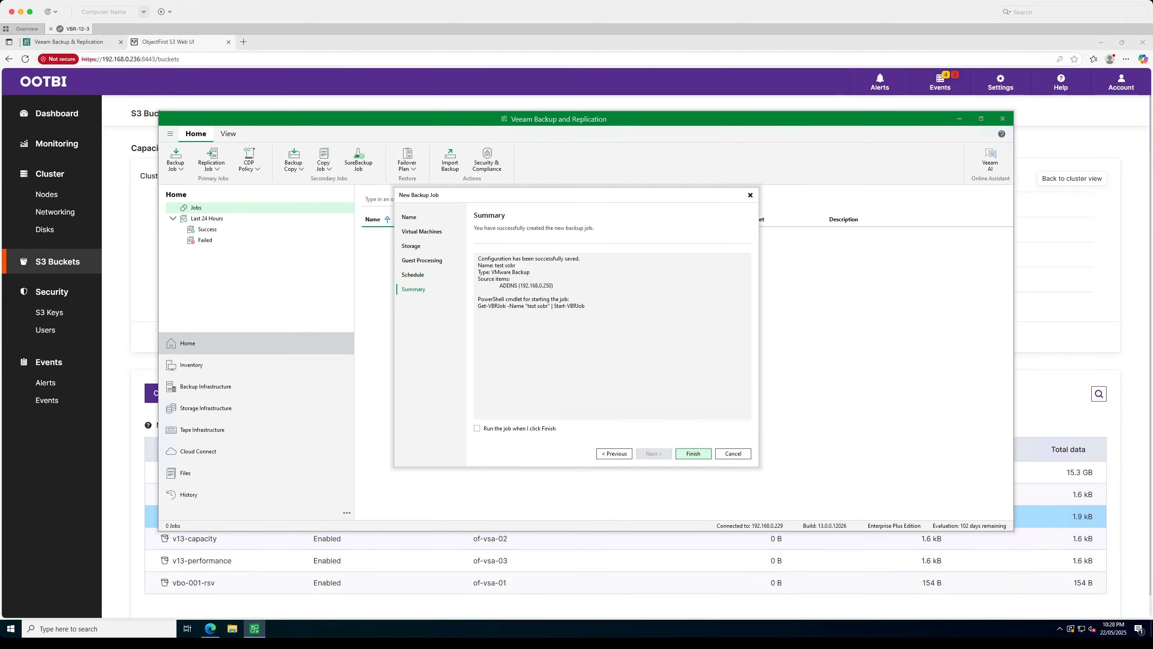
pyautogui.click(693, 453)
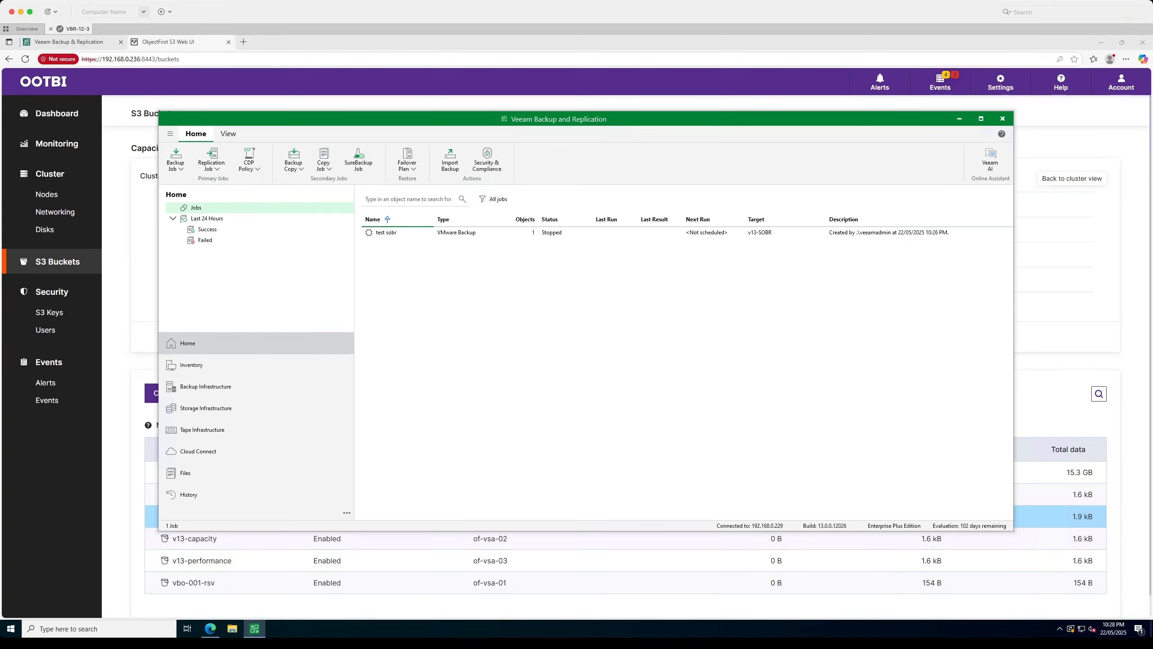
# Start the "test sobr" backup job and examine the detailed processing log of the ADDNS virtual machine.
pyautogui.click(522, 219)
pyautogui.click(522, 232)
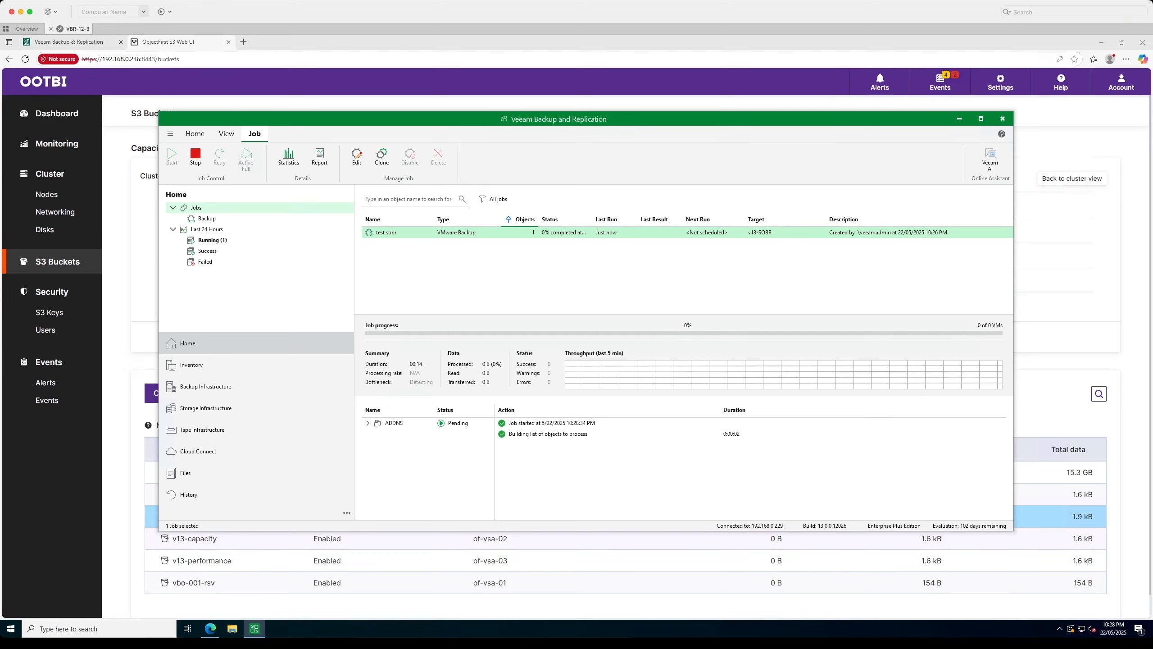
pyautogui.click(408, 423)
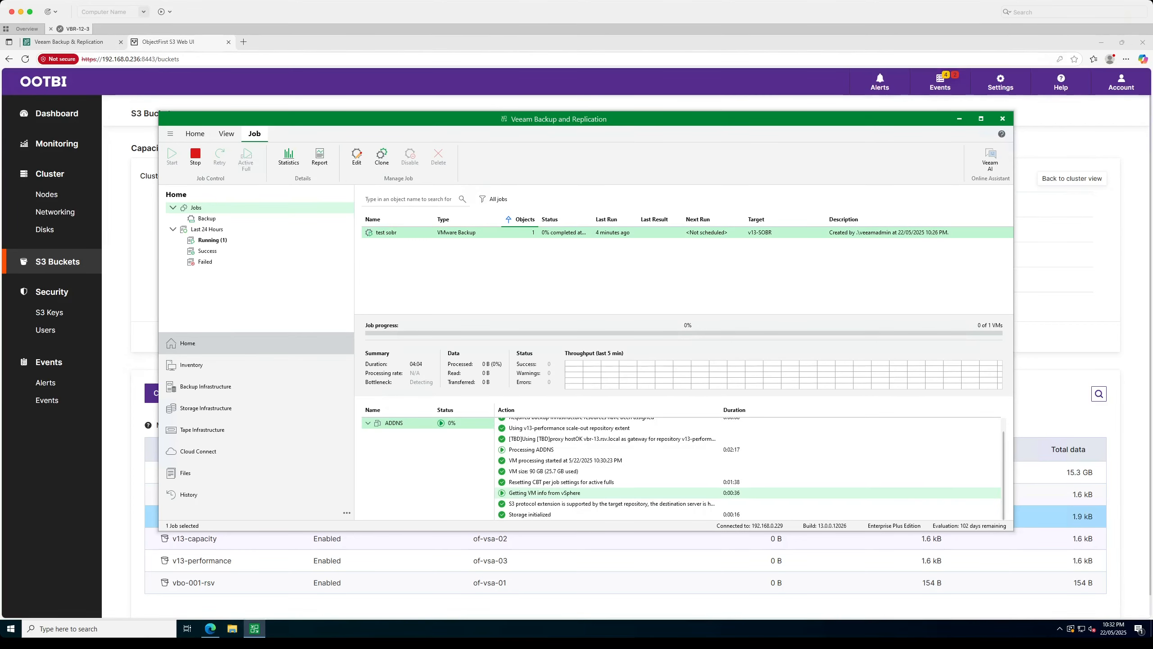
pyautogui.doubleClick(401, 423)
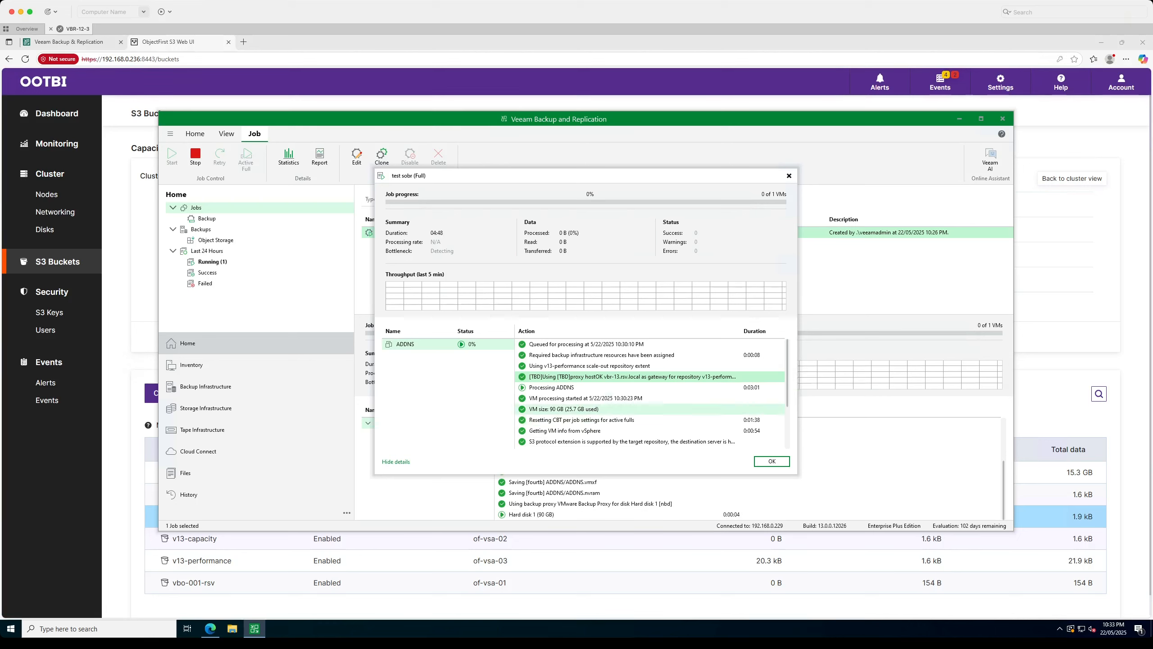
pyautogui.scroll(-3, 649, 393)
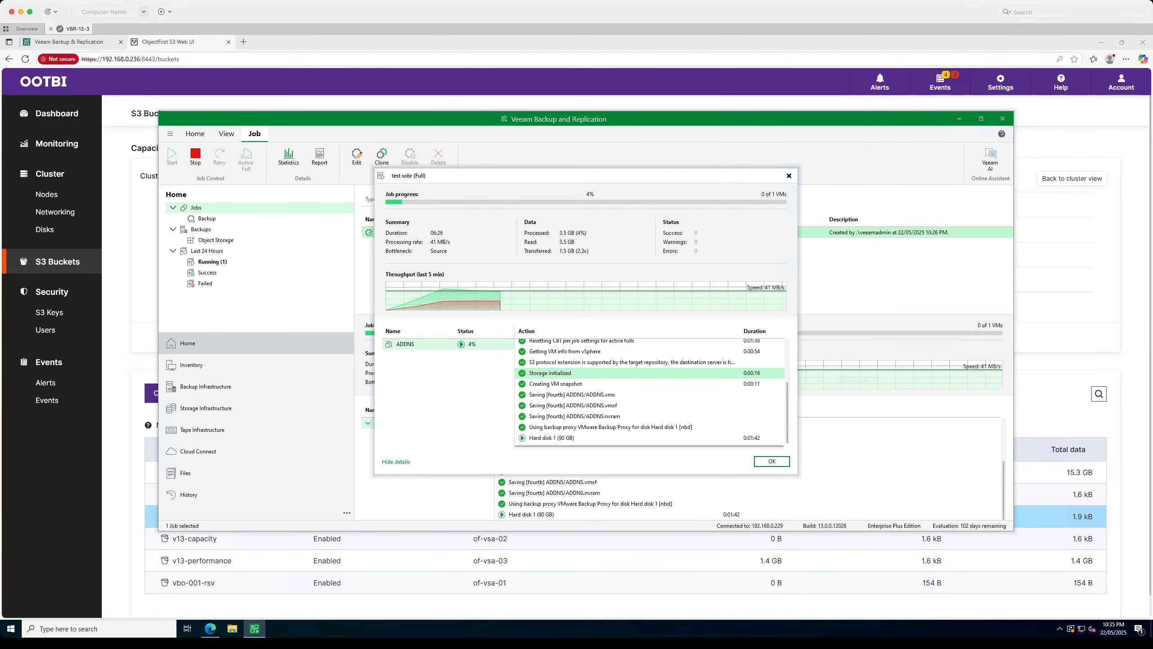
# Compare the running job's progress with the S3 bucket usage and per-node data distribution in the Object First web UI.
pyautogui.hotkey('alt', 'Tab')
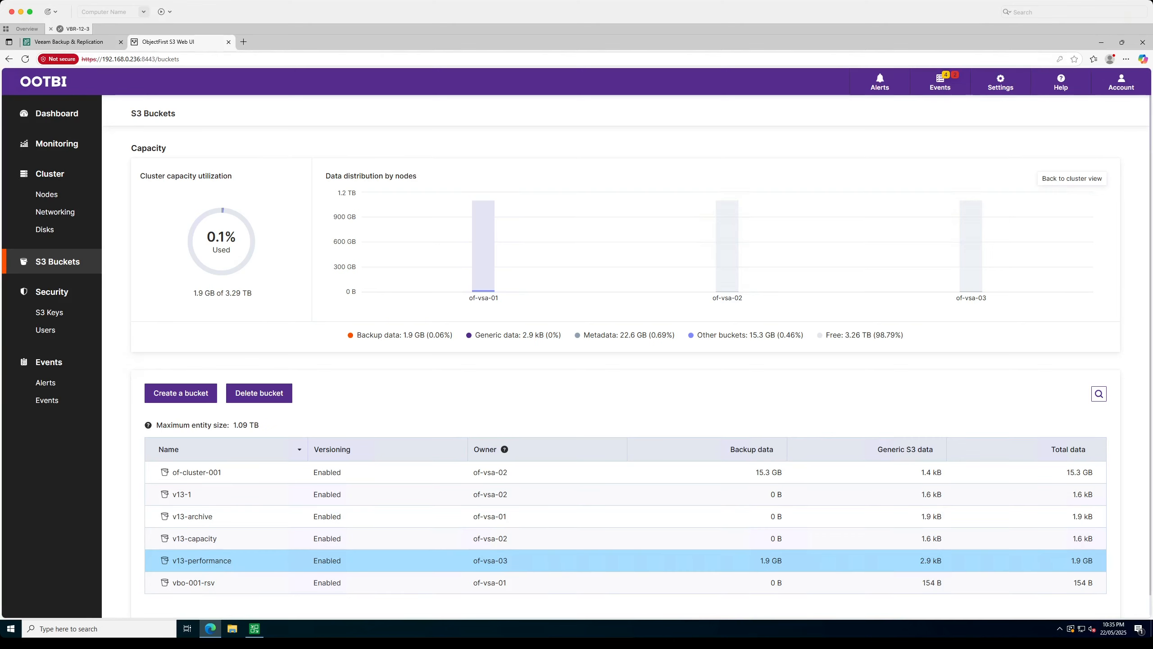
pyautogui.moveTo(971, 231)
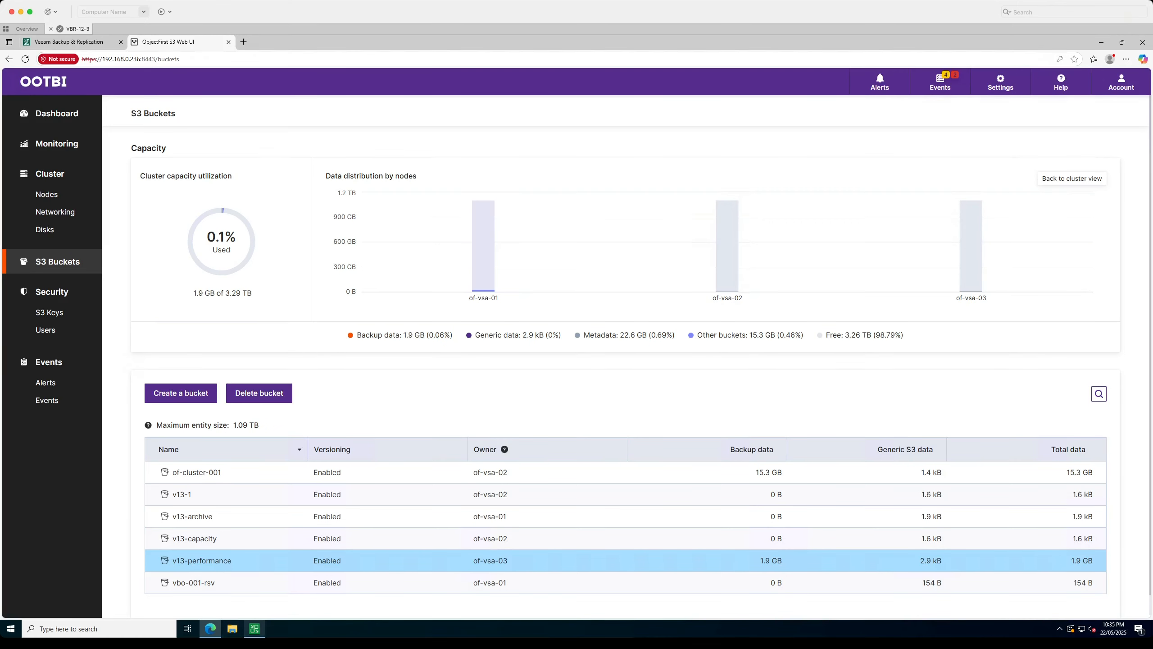
pyautogui.click(254, 629)
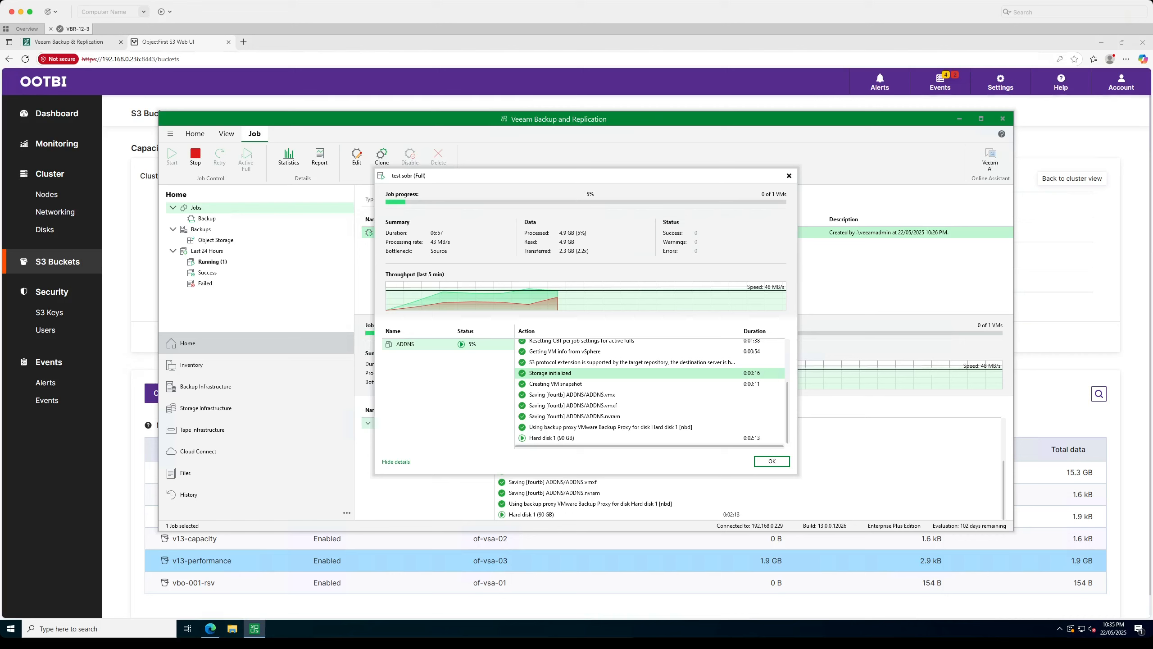
pyautogui.press('super')
pyautogui.press('super')
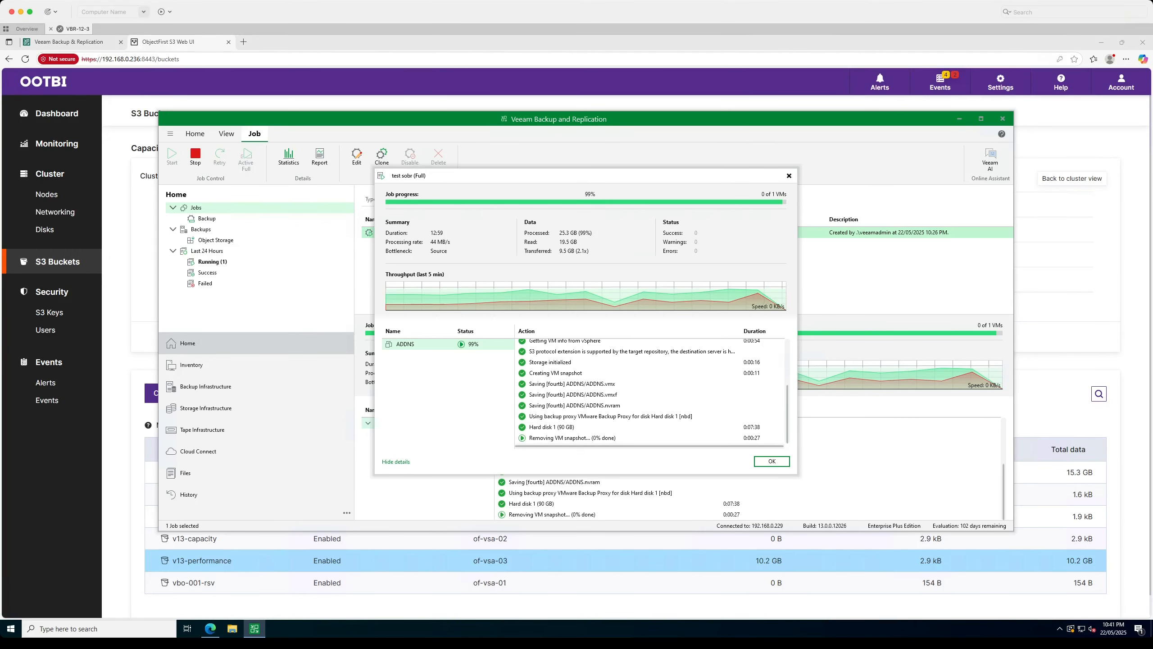
pyautogui.hotkey('alt', 'Tab')
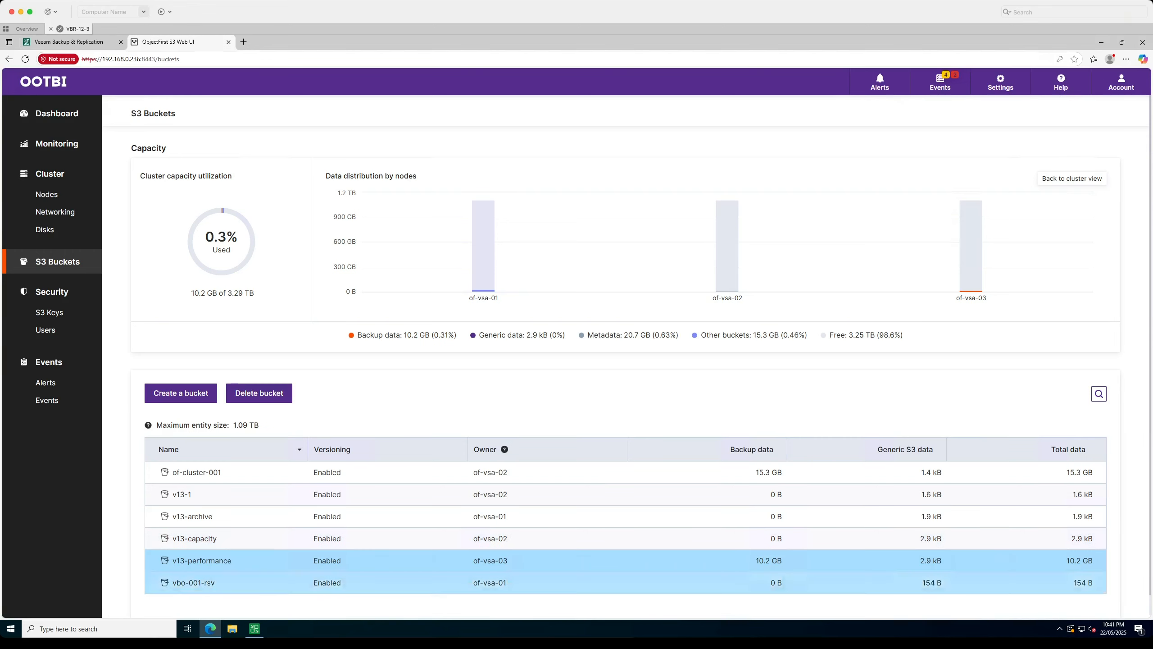
pyautogui.moveTo(254, 629)
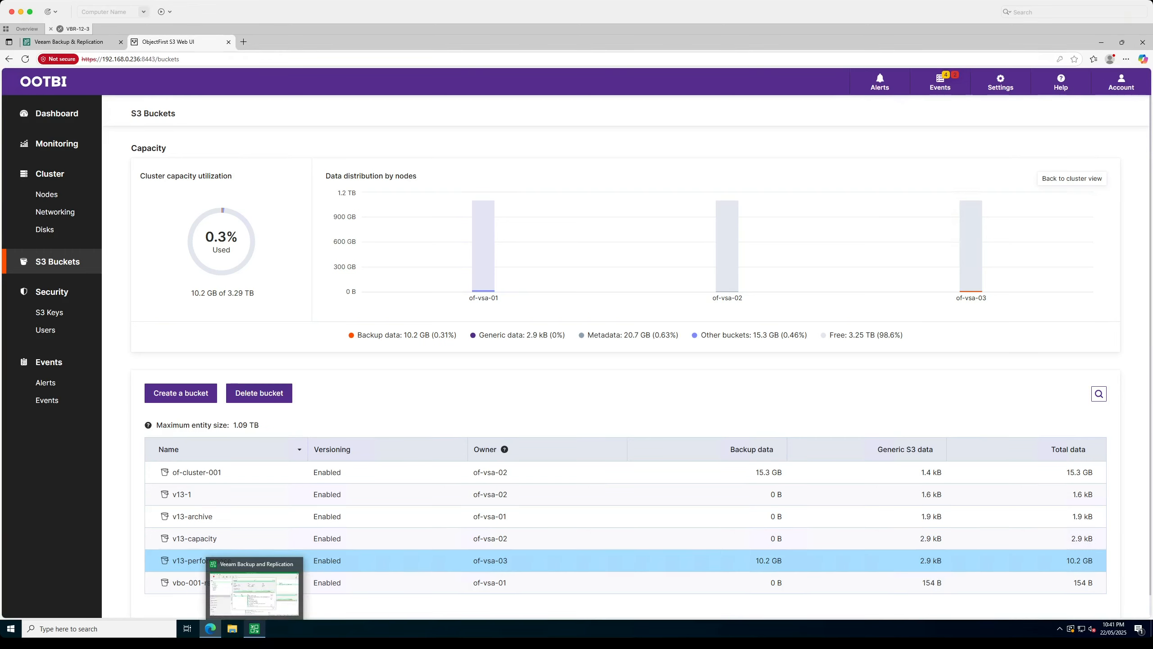
# Return to Veeam Backup and Replication, check the "test sobr" job, and examine the restore options for the ADDNS object storage backup.
pyautogui.click(254, 629)
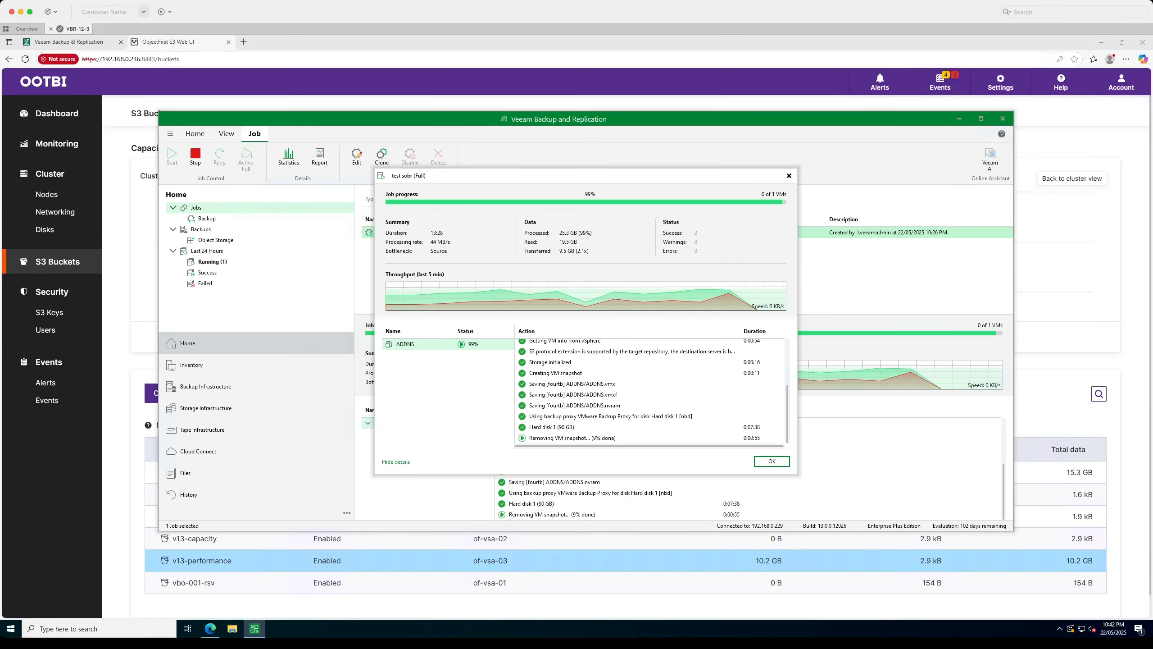
pyautogui.click(772, 461)
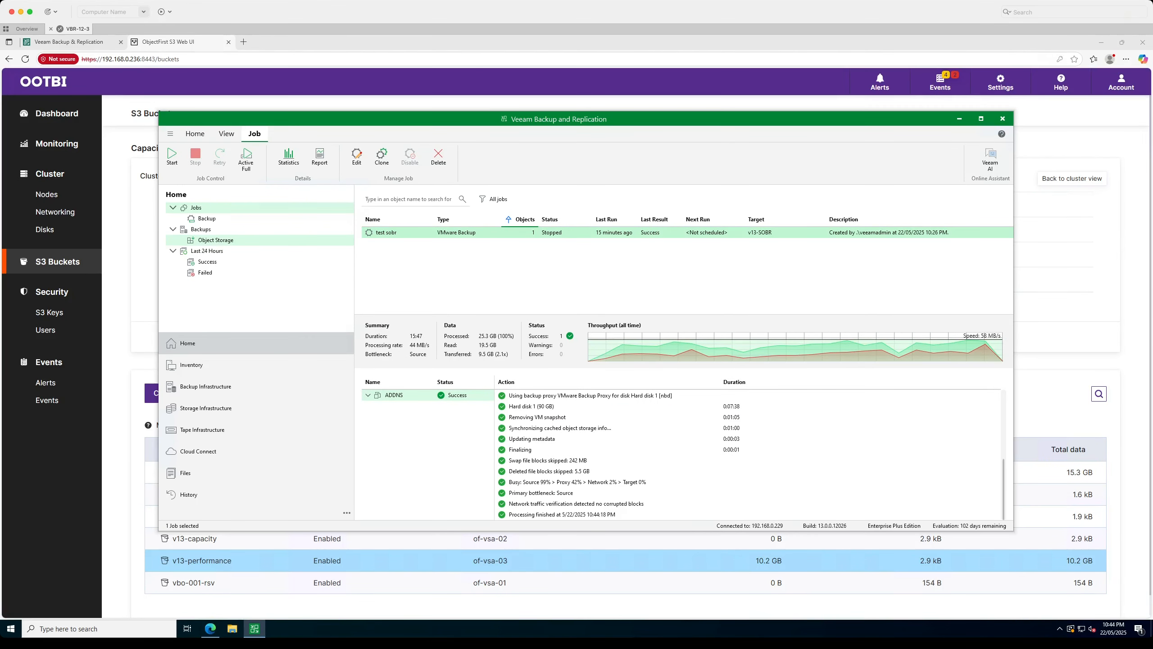
pyautogui.click(216, 239)
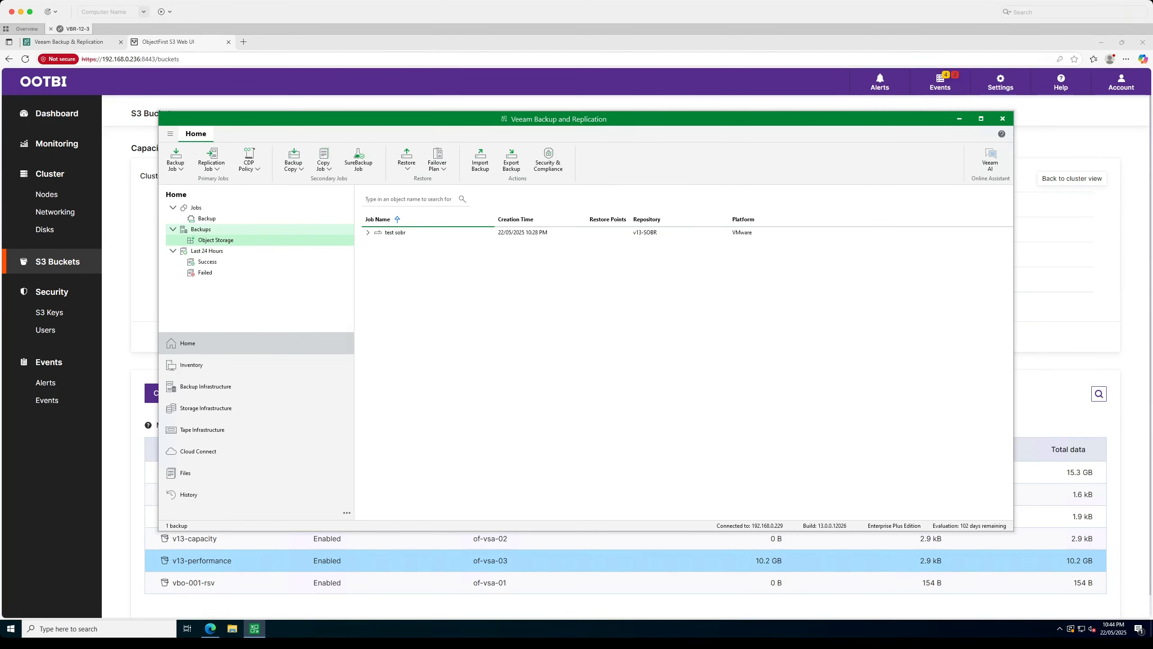
pyautogui.click(395, 232)
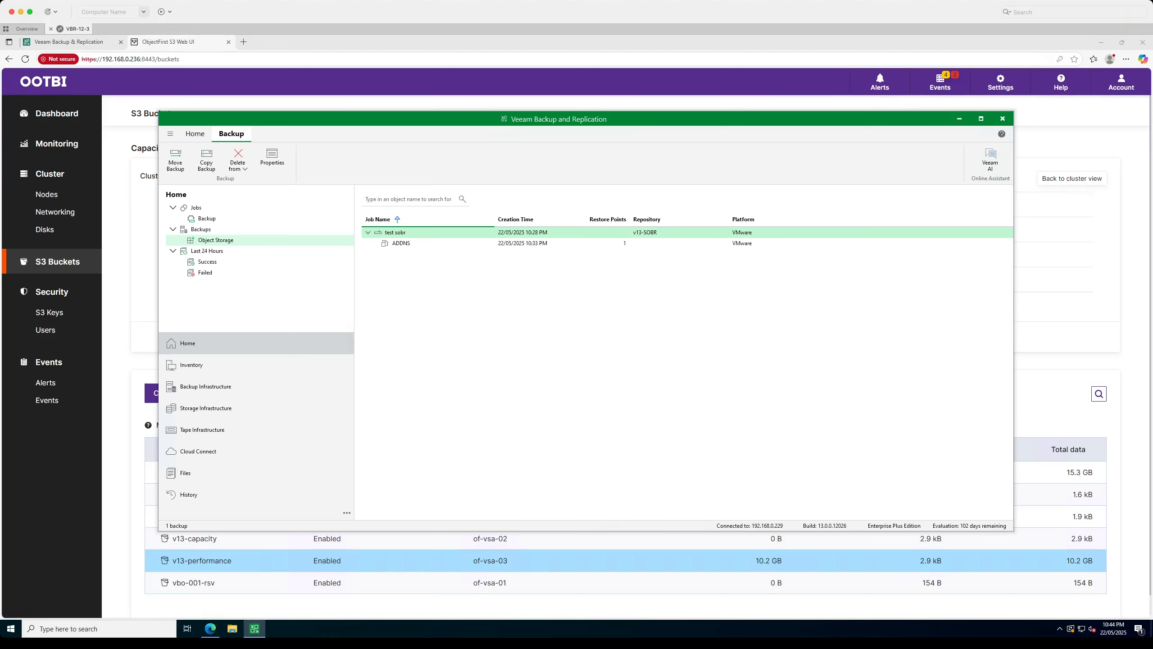
pyautogui.rightClick(418, 246)
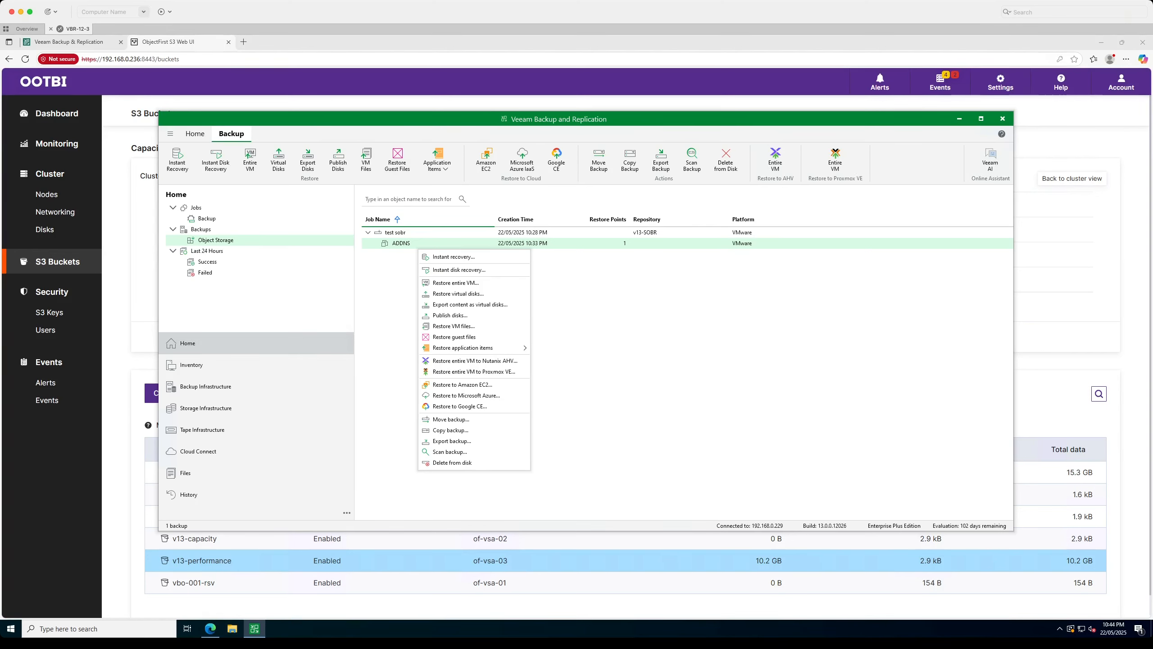
pyautogui.click(636, 345)
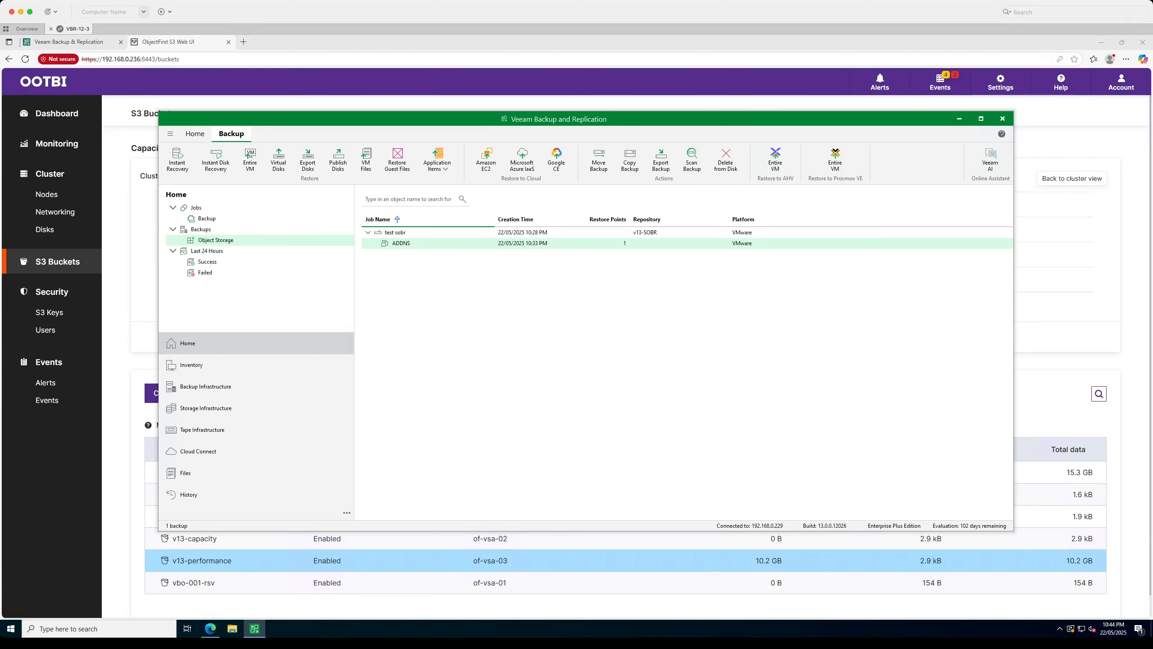
pyautogui.click(635, 345)
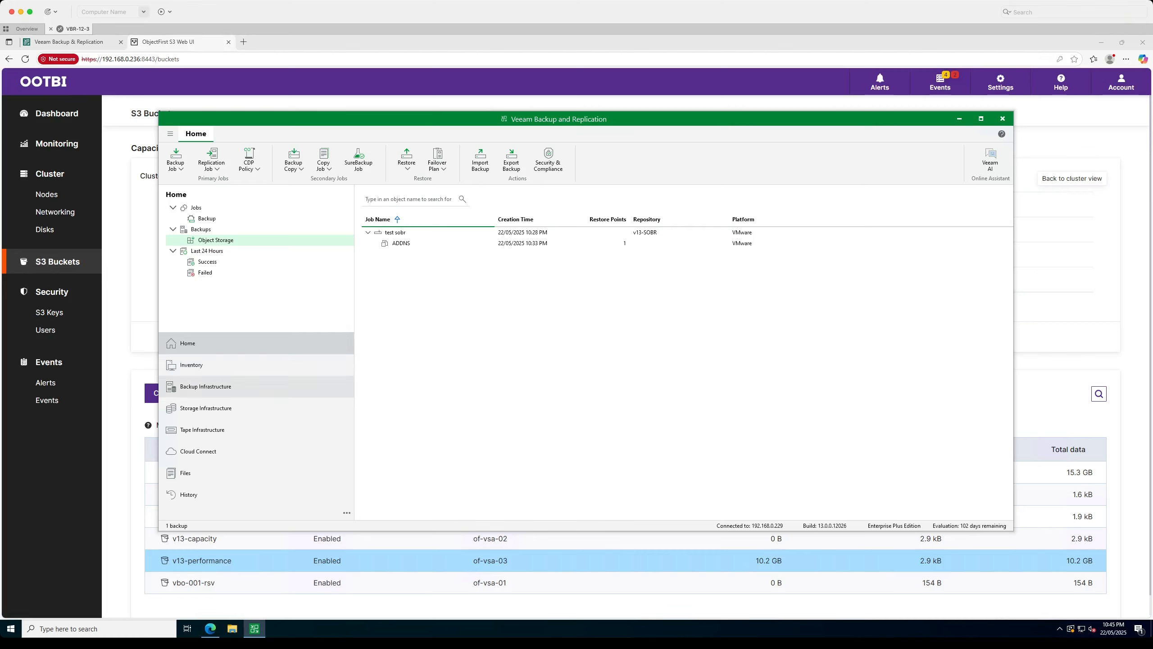
# Run the tiering job on scale-out repository v13-SOBR and check its offload session.
pyautogui.click(206, 386)
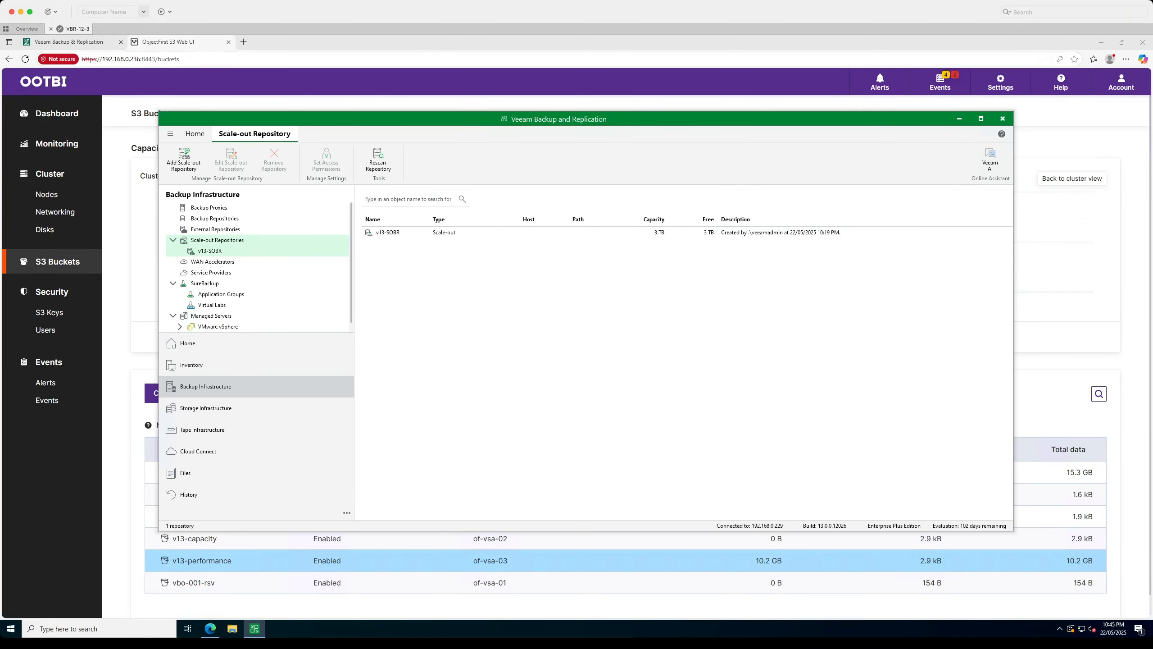
pyautogui.rightClick(229, 252)
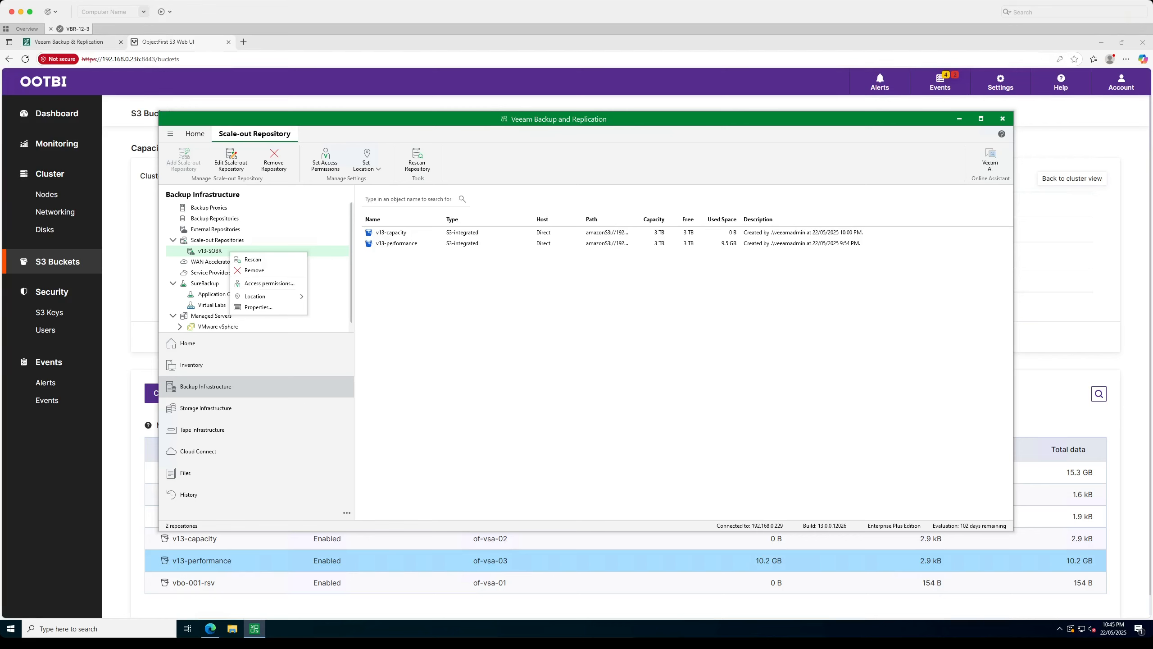
pyautogui.click(224, 254)
pyautogui.rightClick(224, 253)
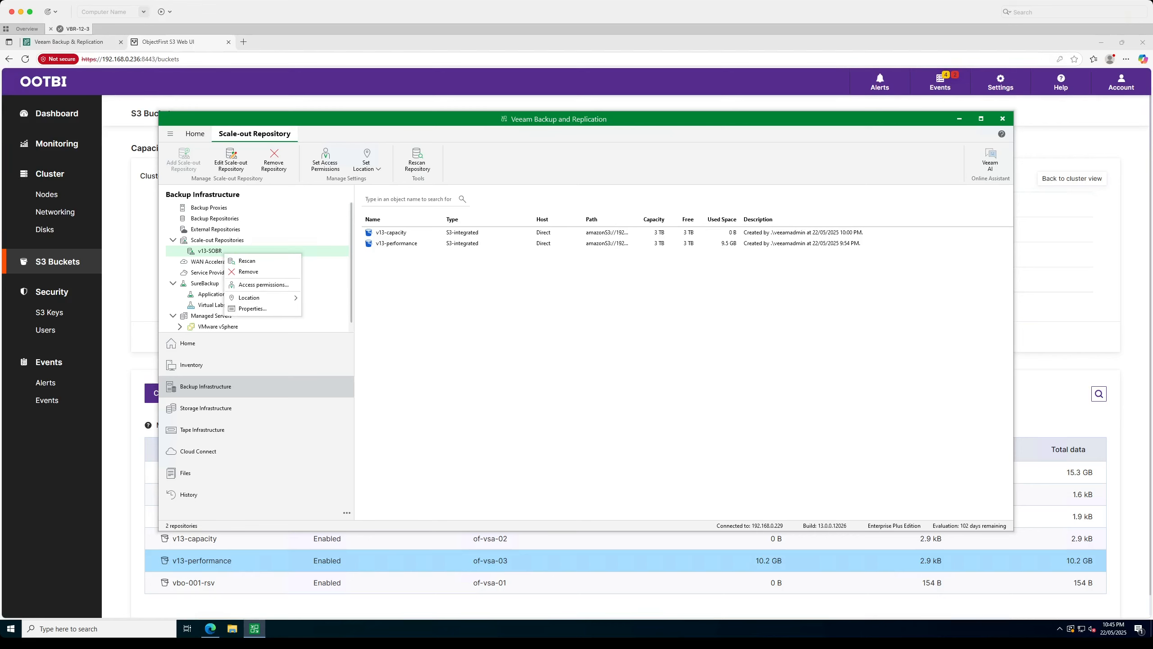
pyautogui.keyDown('ctrl'); pyautogui.rightClick(221, 252); pyautogui.keyUp('ctrl')
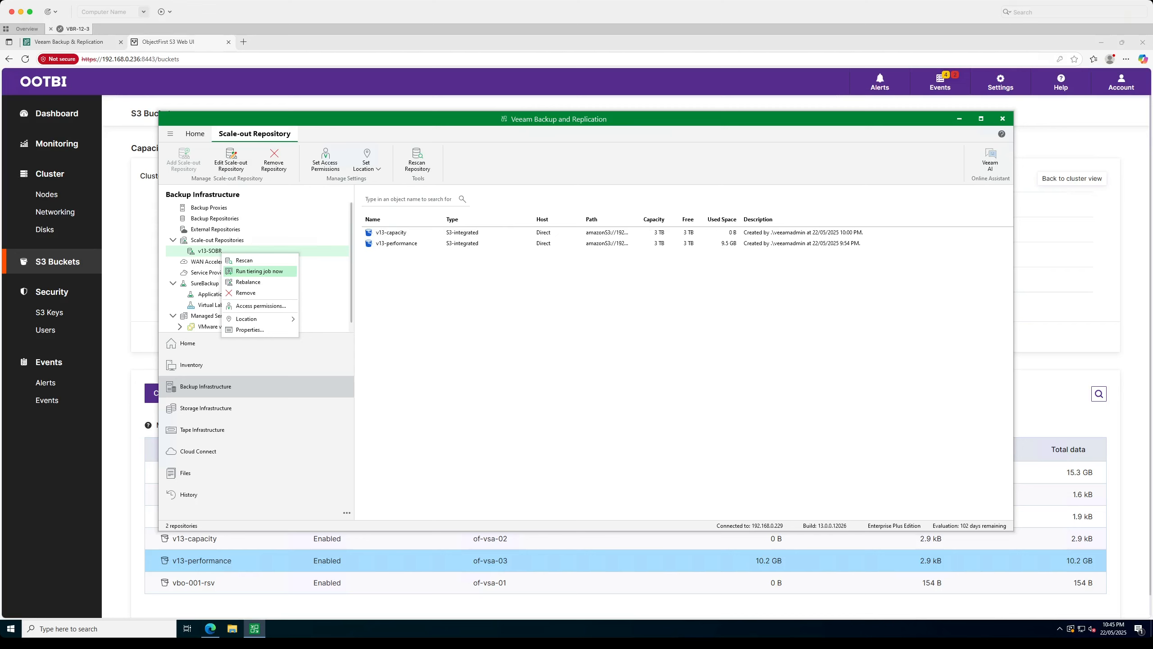
pyautogui.click(259, 270)
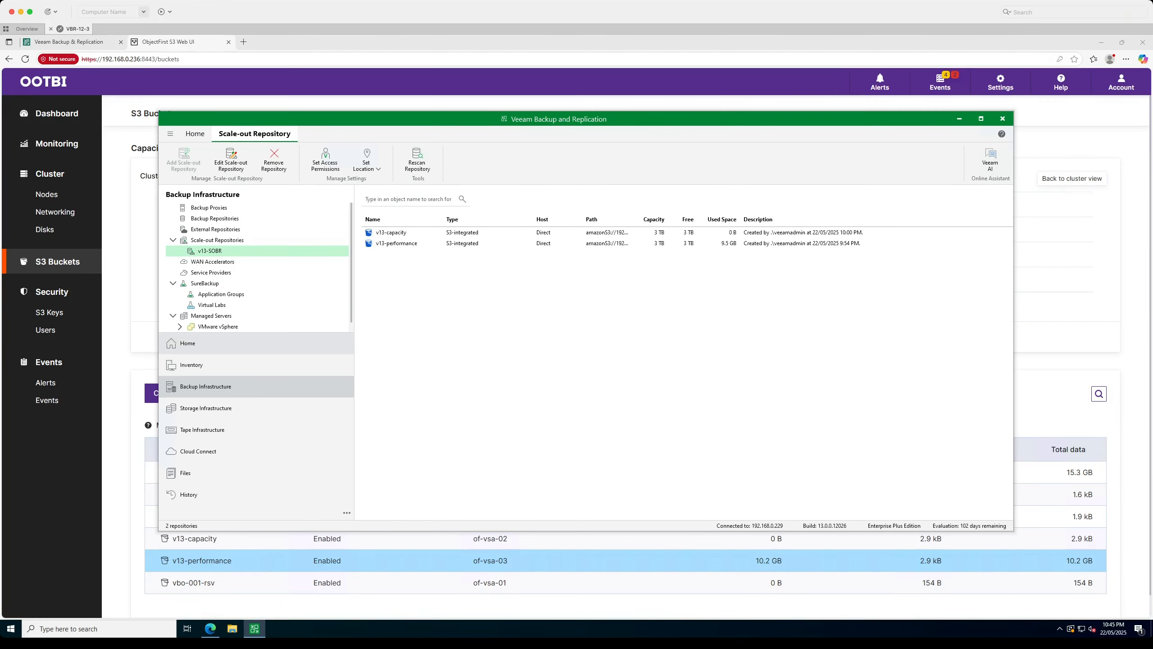
pyautogui.click(188, 342)
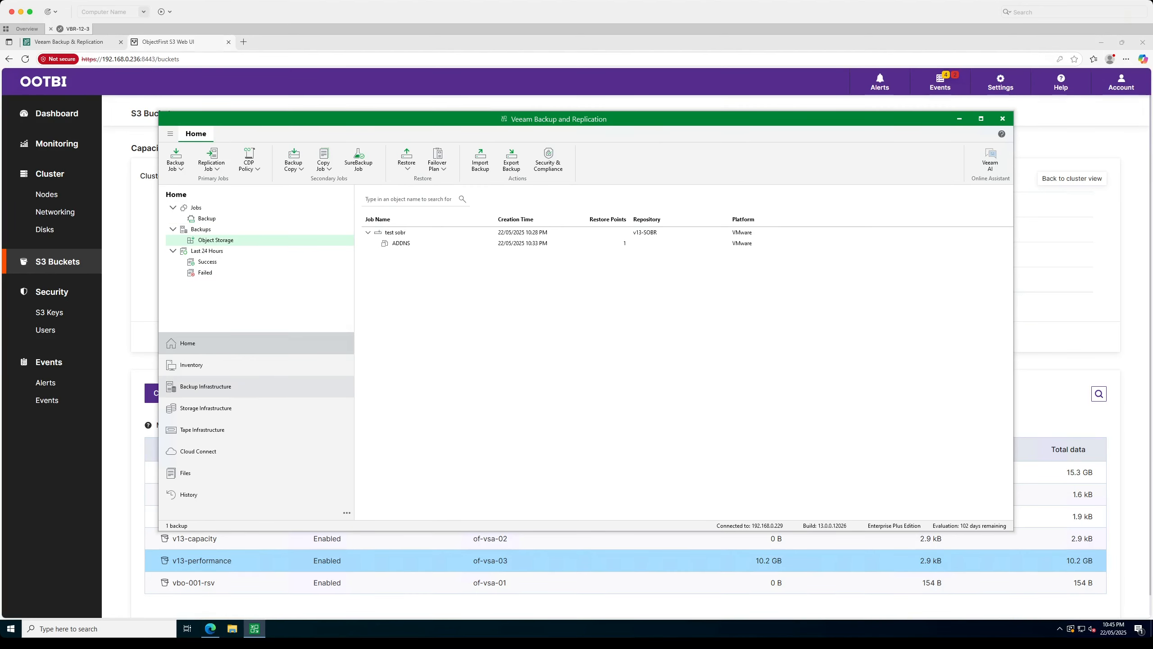
pyautogui.click(205, 386)
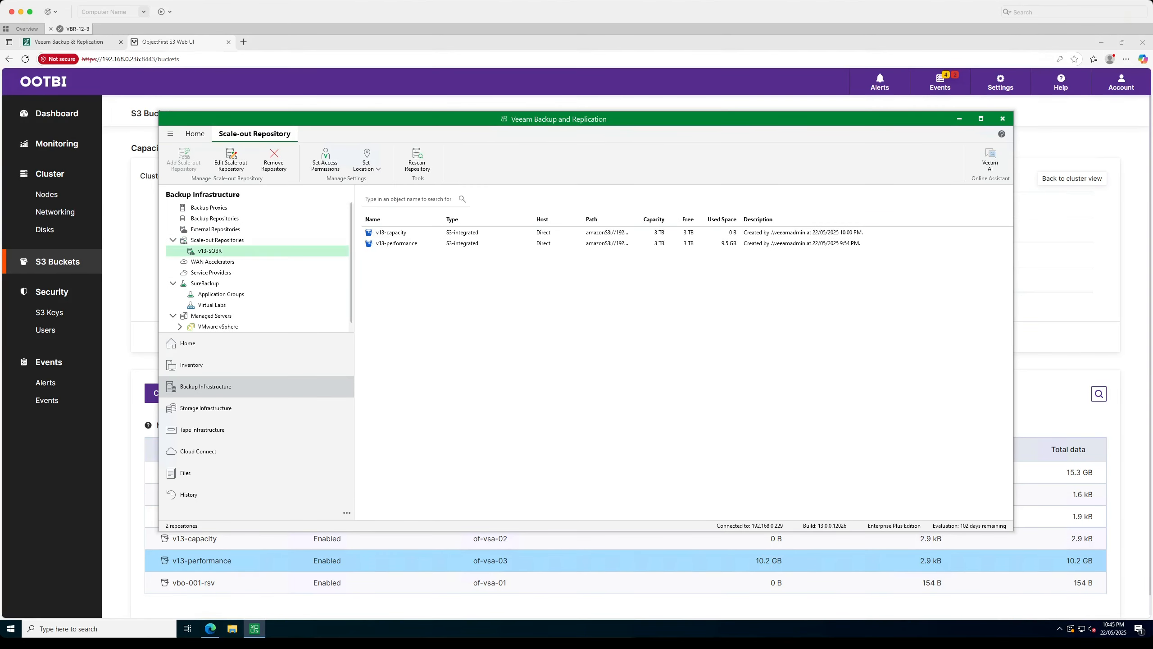
pyautogui.rightClick(219, 252)
pyautogui.click(247, 272)
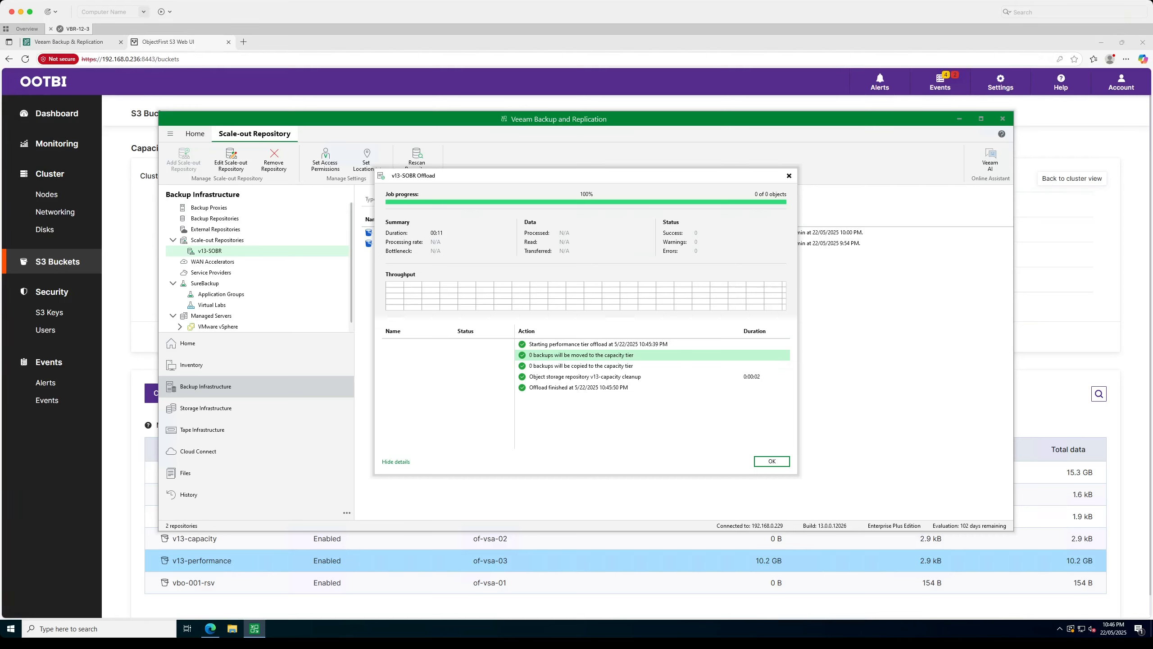
pyautogui.press('Return')
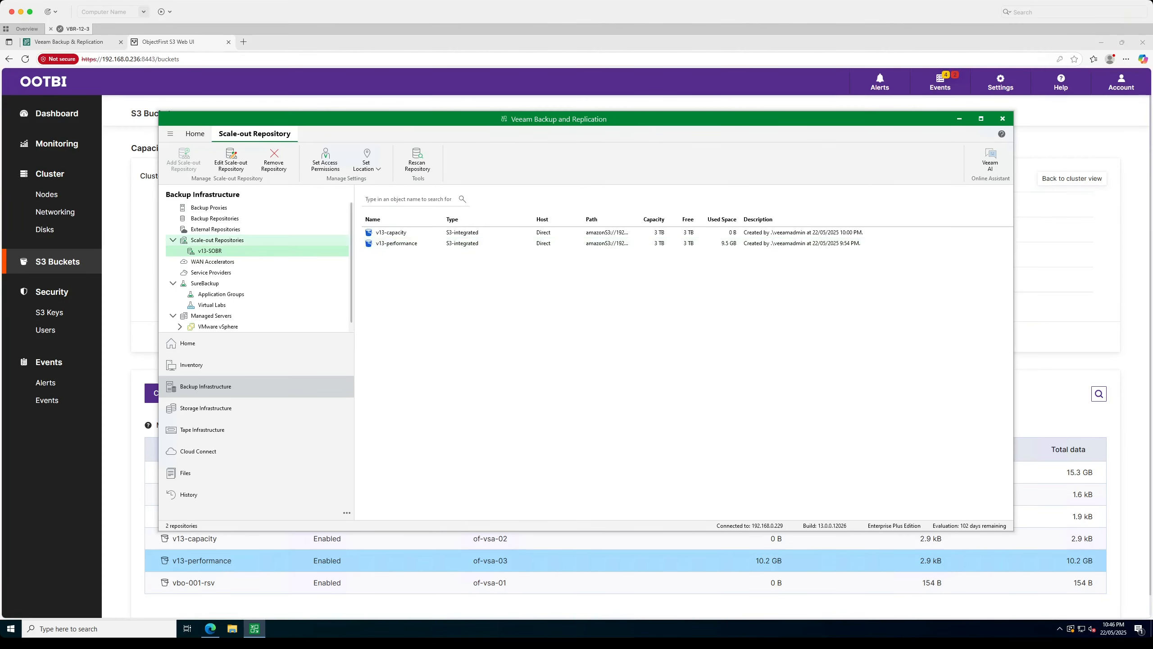
# Enable copying v13-SOBR backups to capacity tier v13-capacity as soon as they are created, and copy all existing backups.
pyautogui.rightClick(226, 252)
pyautogui.click(254, 308)
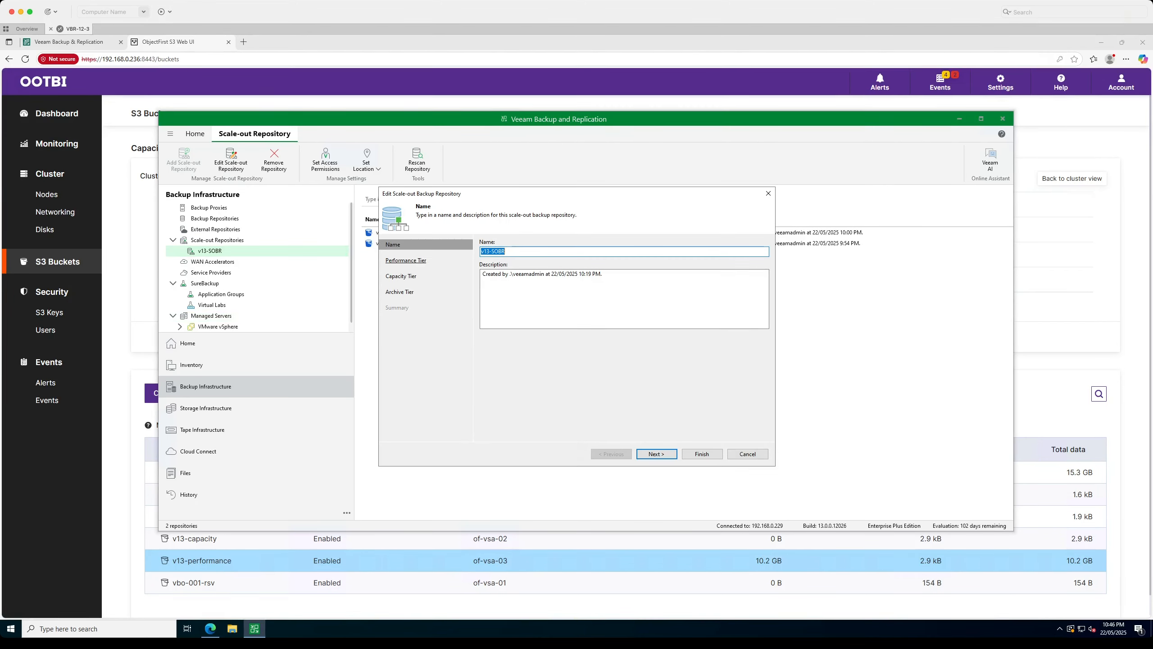
pyautogui.press('Return')
pyautogui.press('Return')
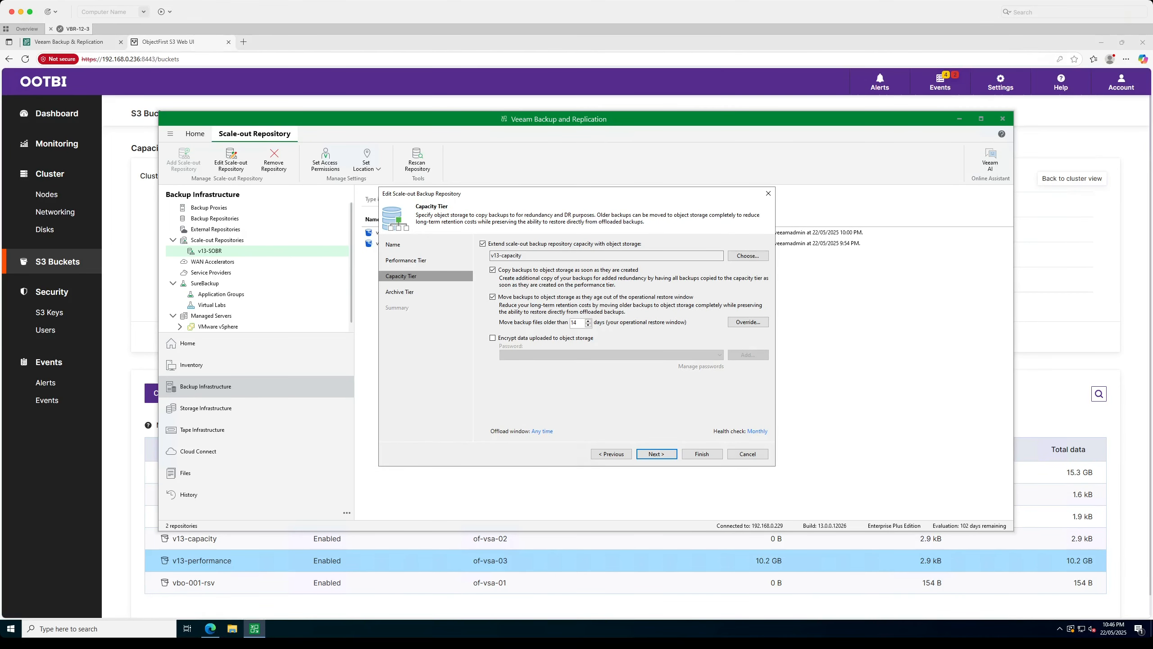
pyautogui.click(702, 454)
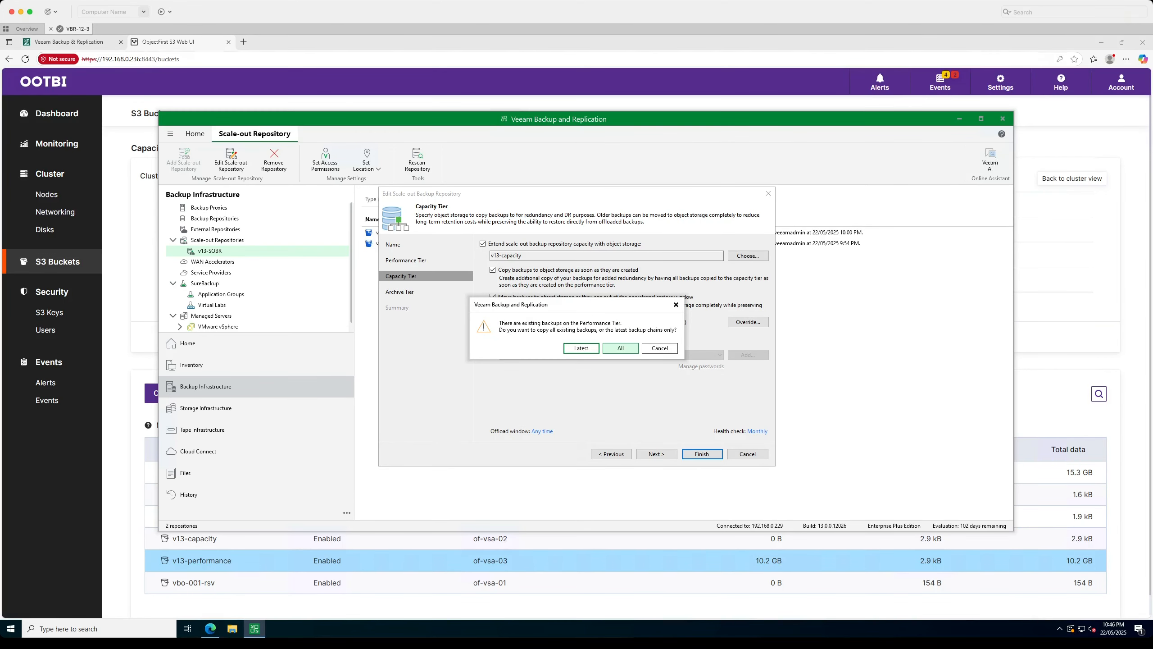
pyautogui.click(620, 348)
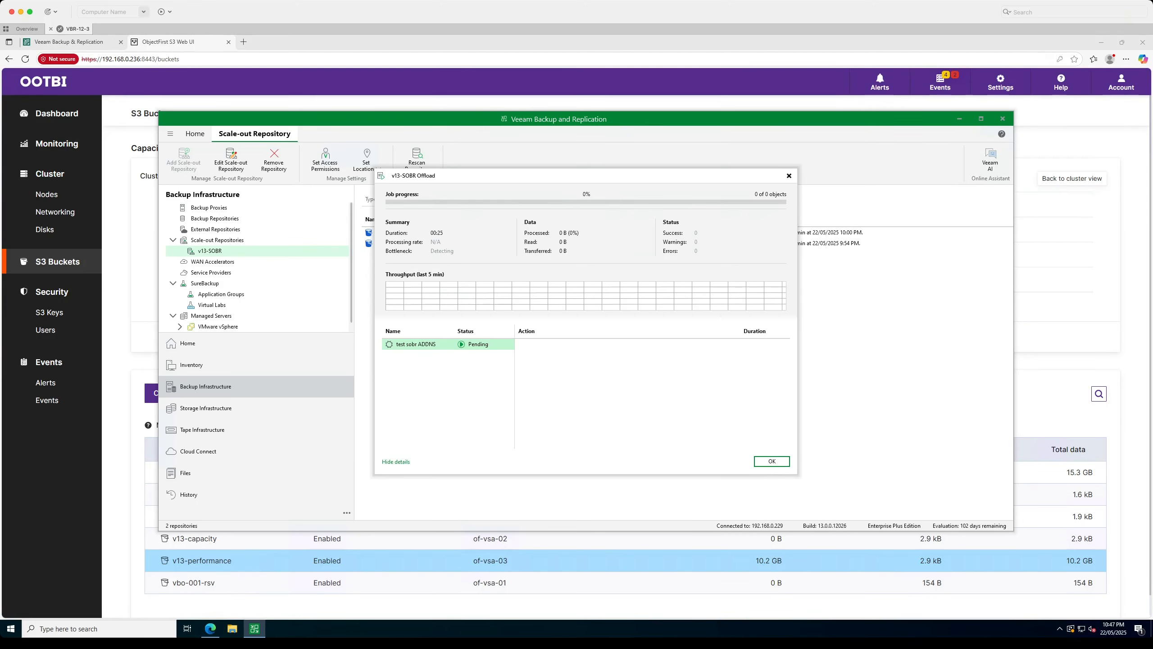
pyautogui.click(771, 461)
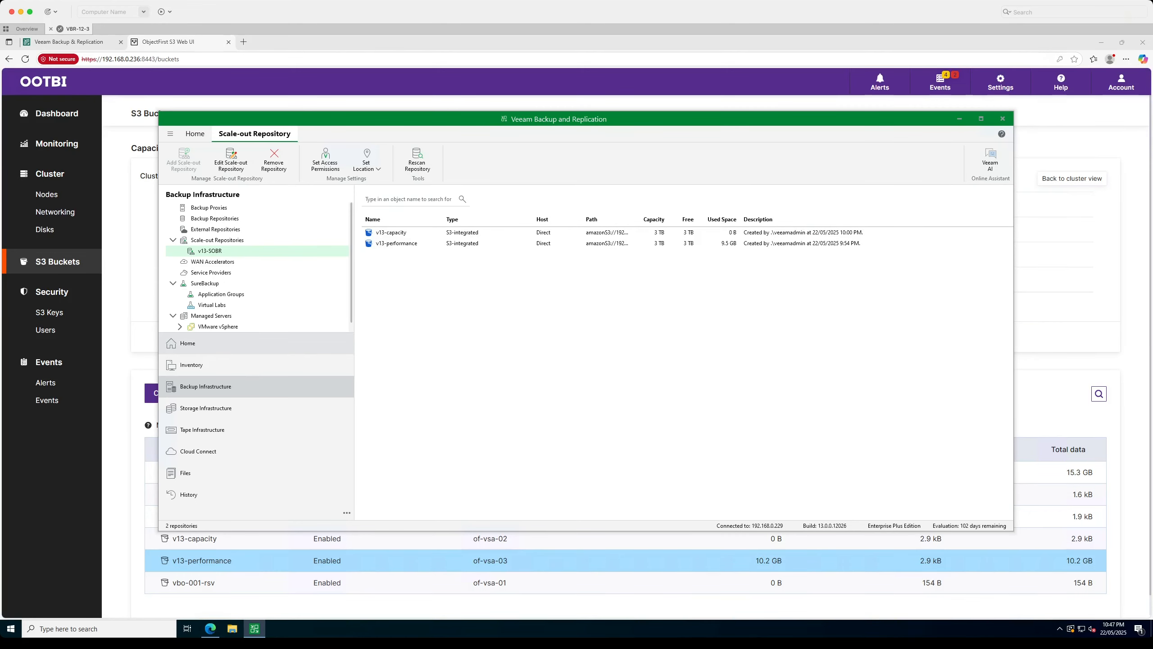
# Open the running v13-SOBR Offload session and examine the processing log of "test sobr ADDNS".
pyautogui.click(187, 343)
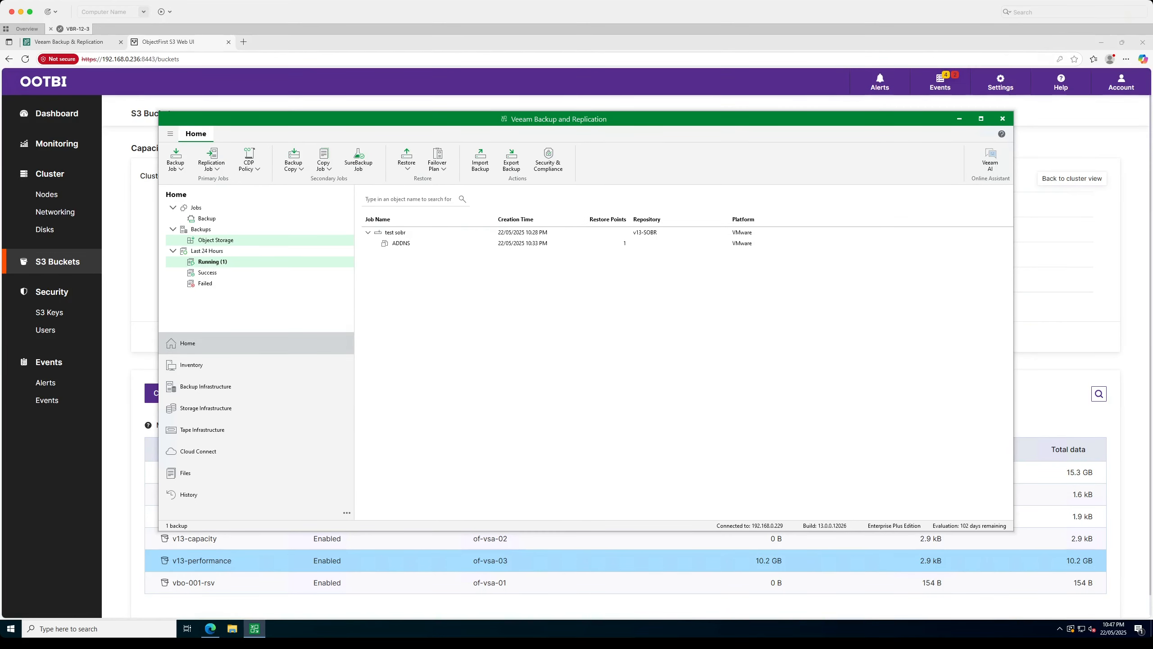
pyautogui.click(213, 261)
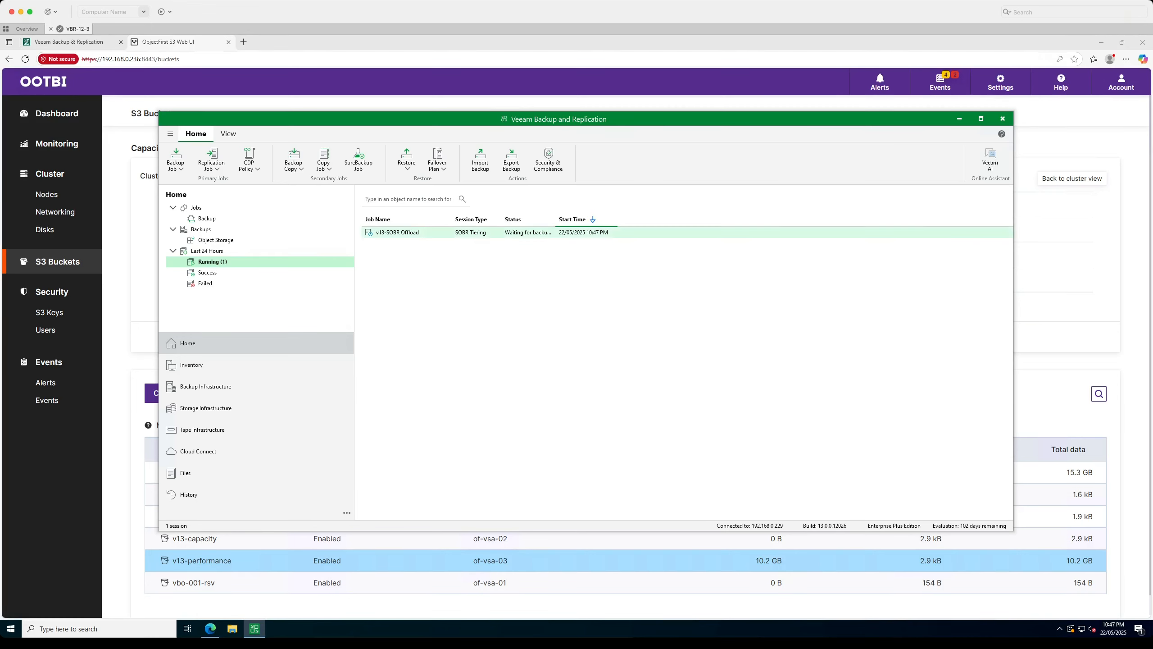
pyautogui.click(397, 232)
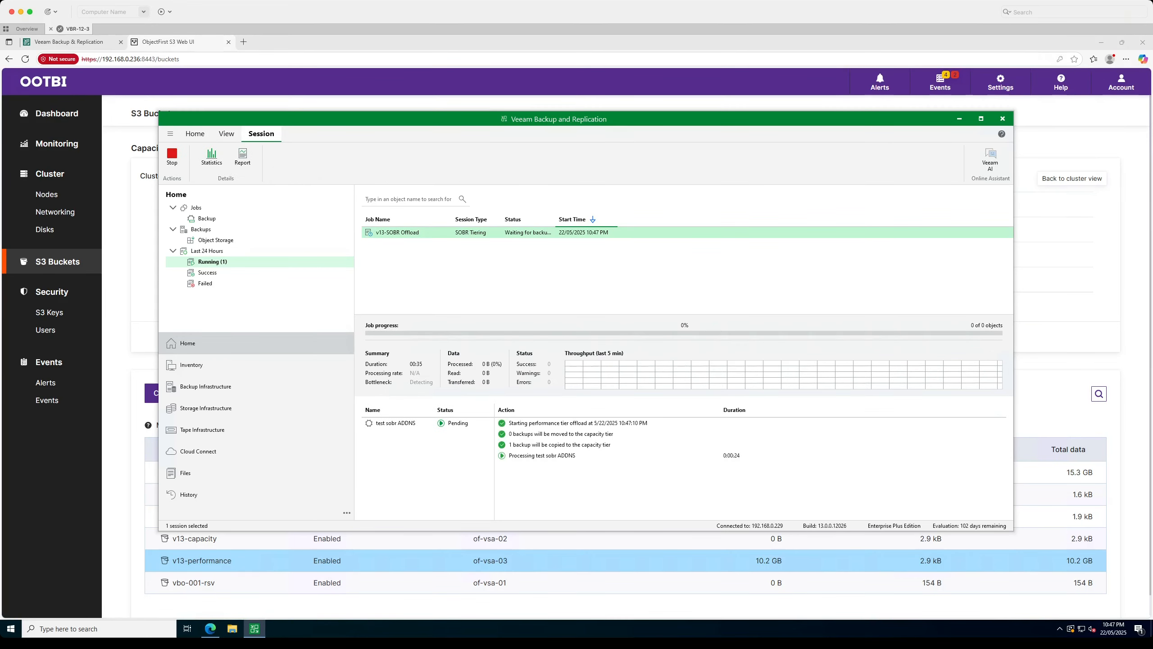
pyautogui.doubleClick(478, 232)
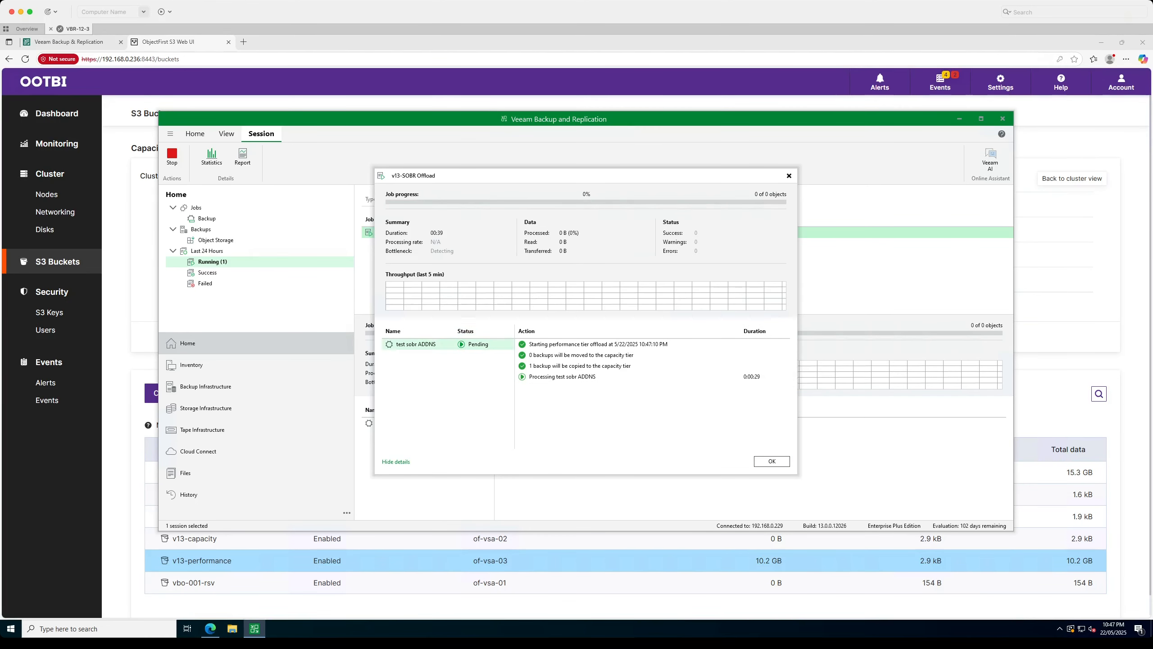
pyautogui.click(422, 344)
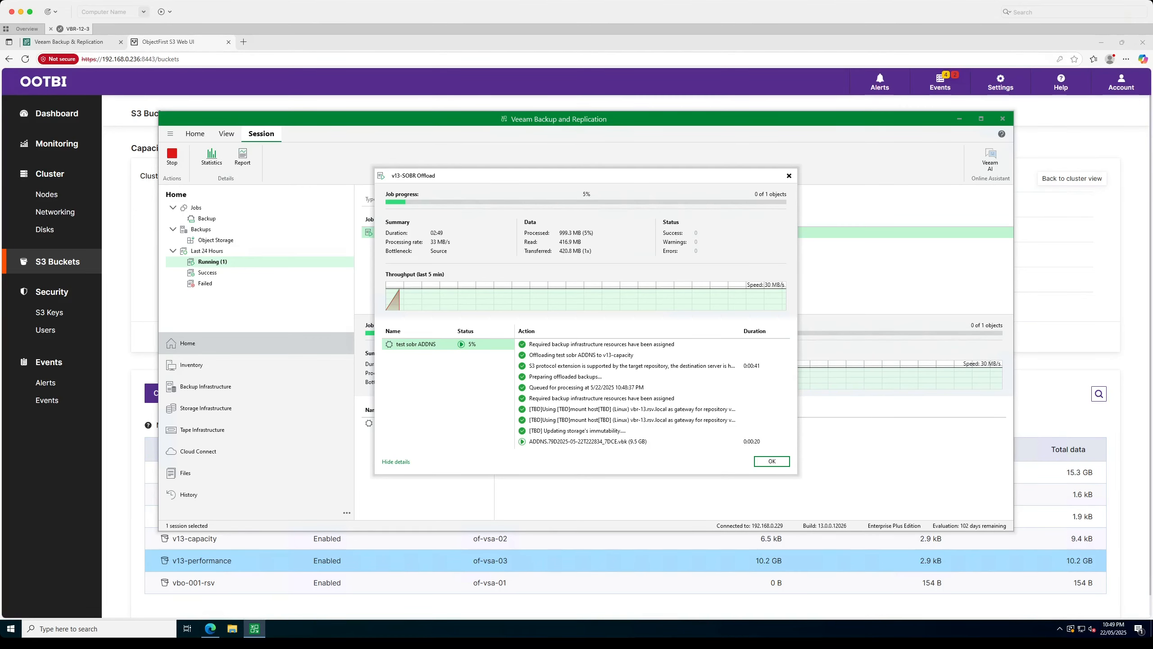
# Compare the offload progress with the v13-capacity bucket's usage and data distribution by node in the Object First web UI.
pyautogui.hotkey('alt', 'Tab')
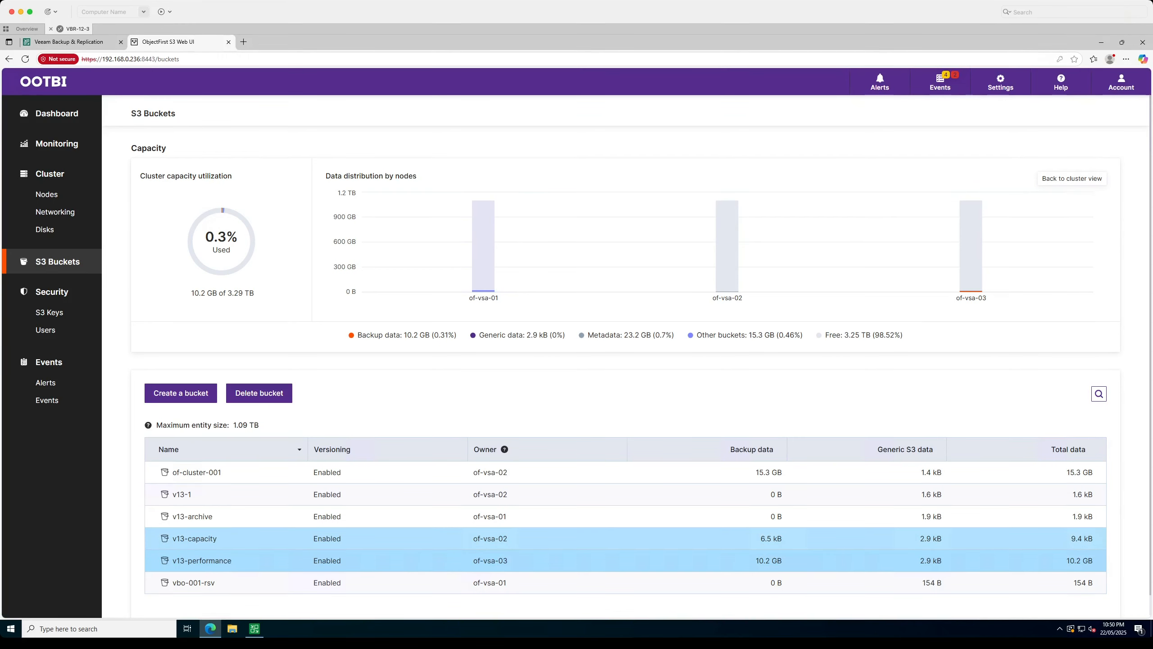
pyautogui.click(195, 539)
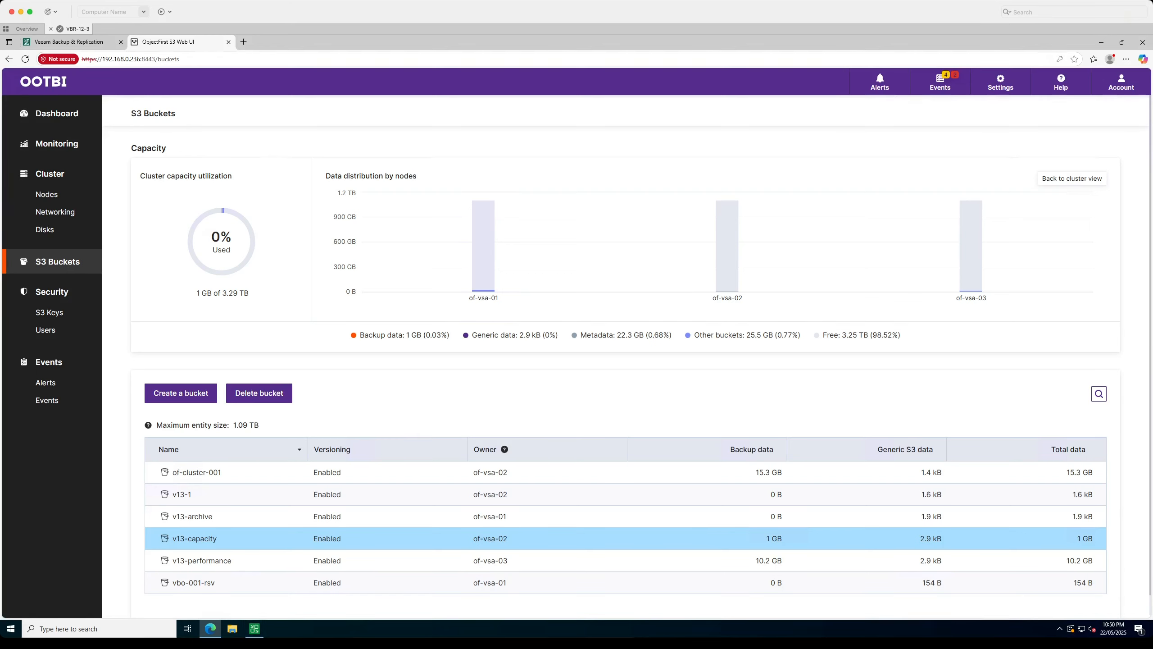
pyautogui.click(254, 628)
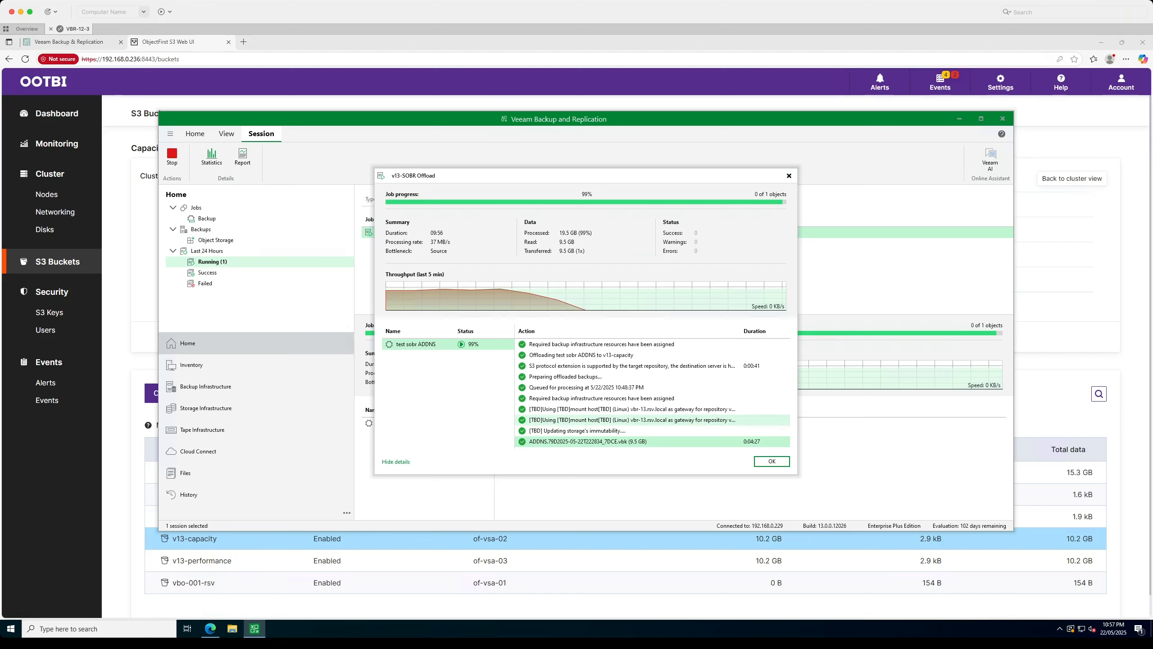
pyautogui.click(1048, 538)
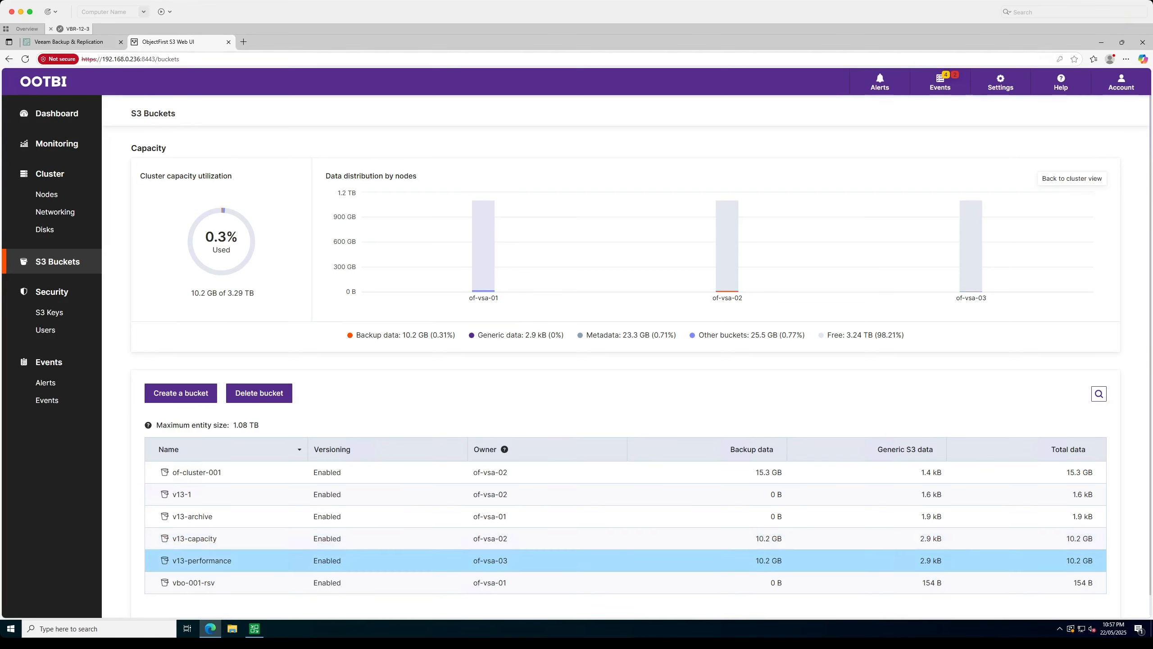
pyautogui.click(625, 538)
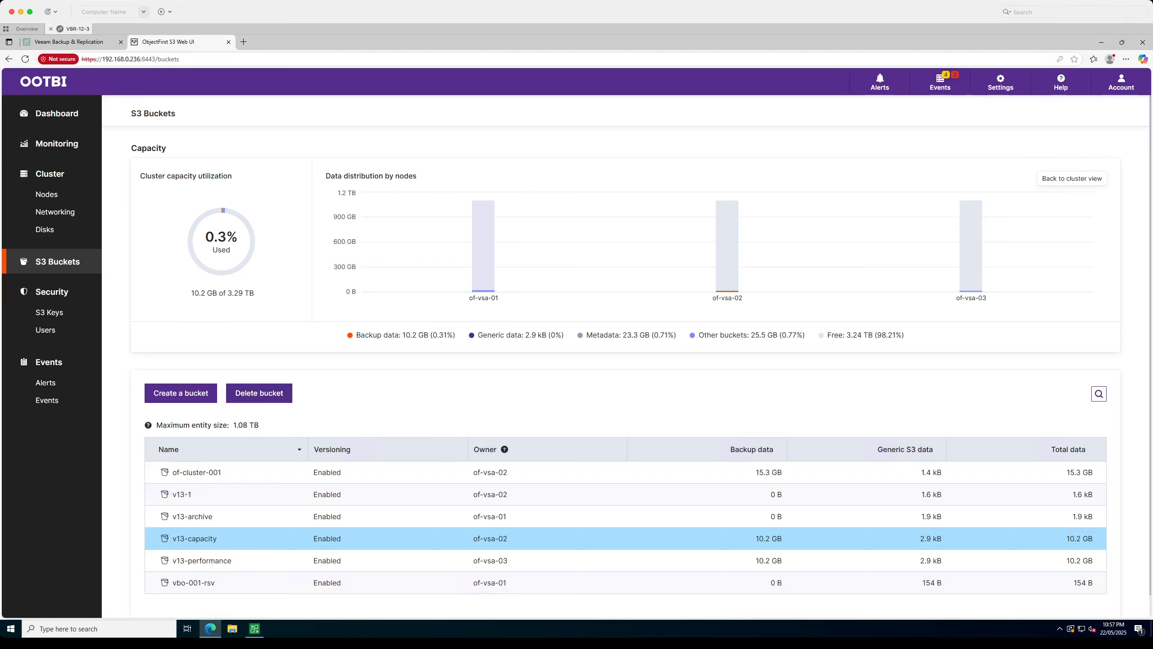
# Switch to the Veeam console, close the v13-SOBR Offload session, and view the ADDNS backup stored under Object Storage.
pyautogui.click(254, 629)
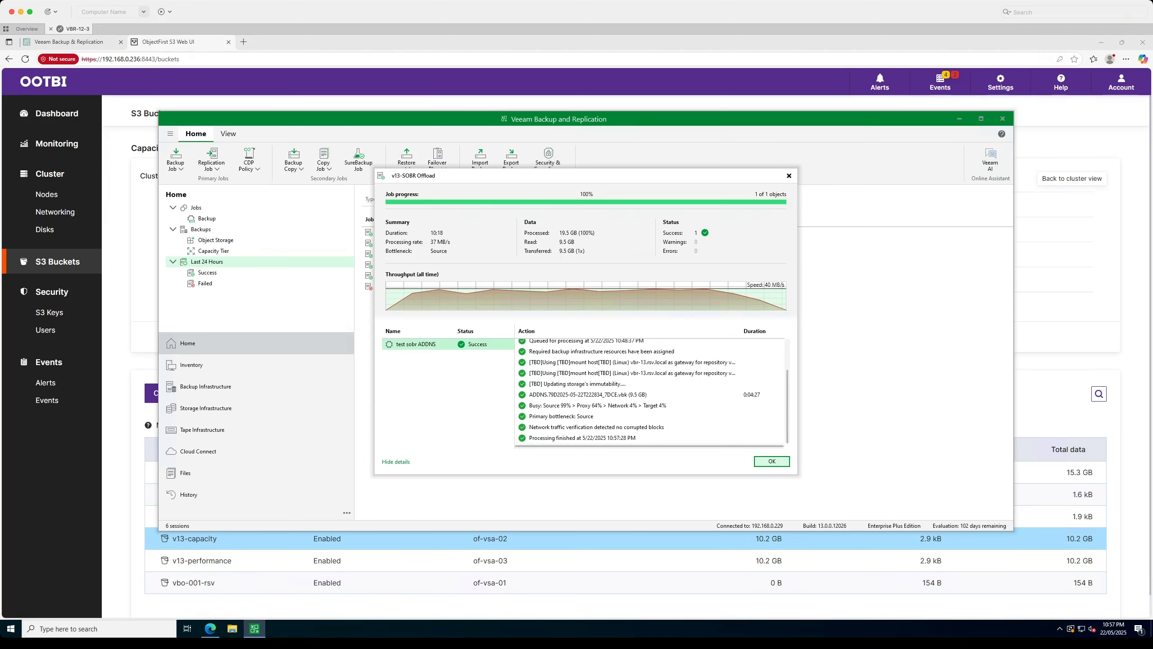
pyautogui.click(772, 461)
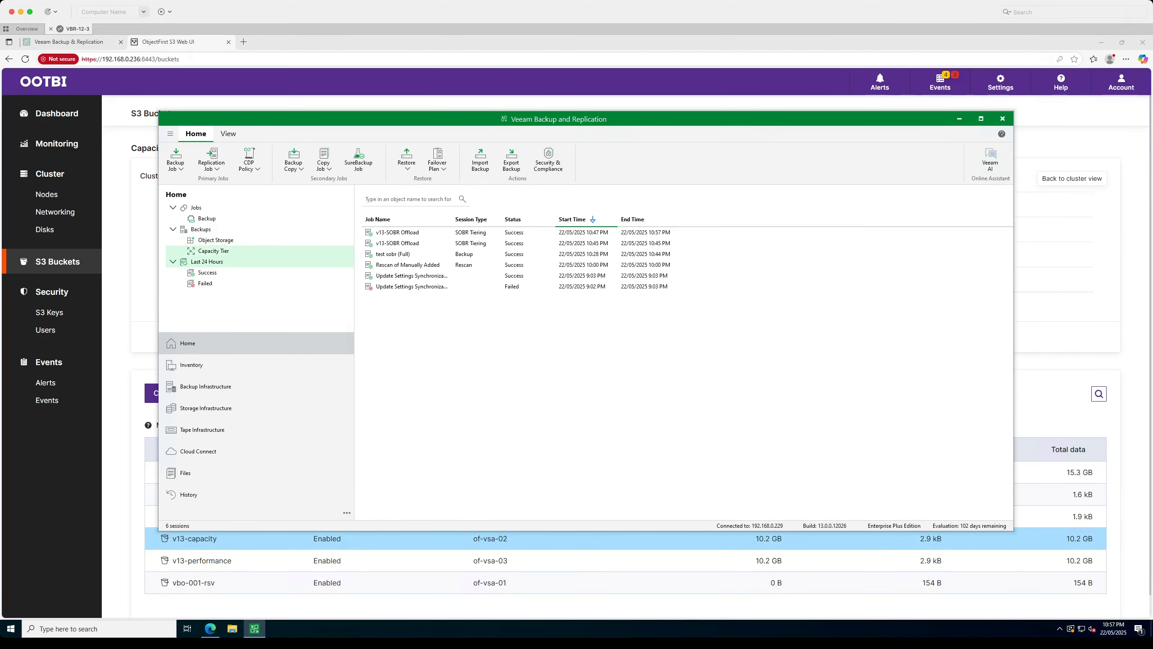
pyautogui.click(216, 240)
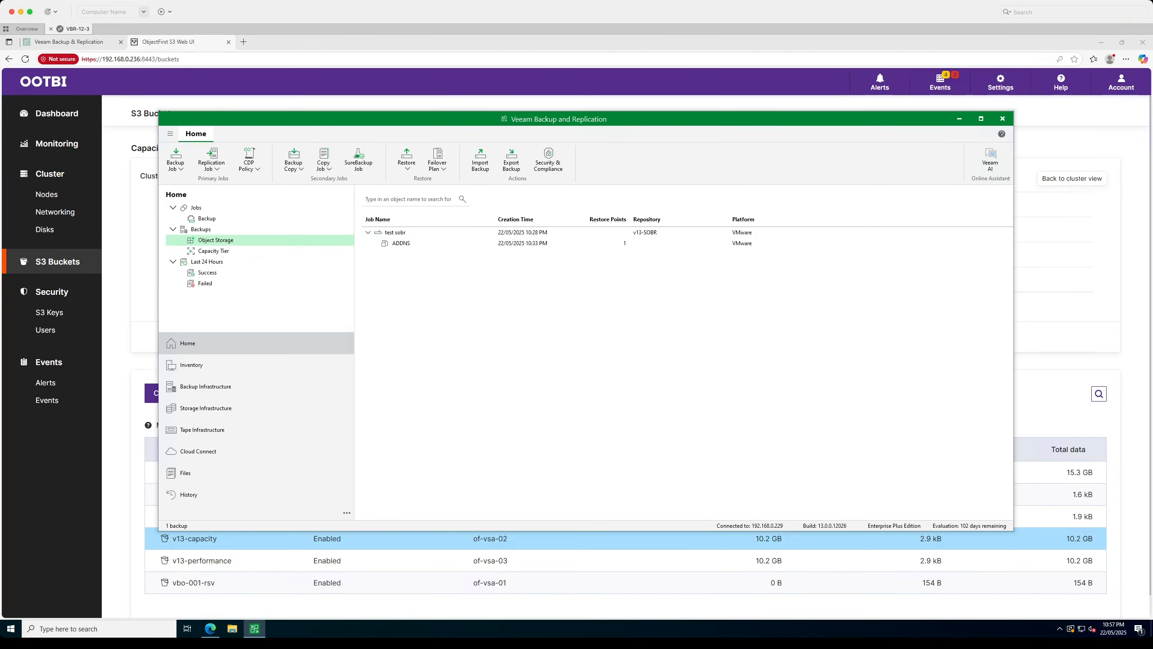
pyautogui.click(401, 244)
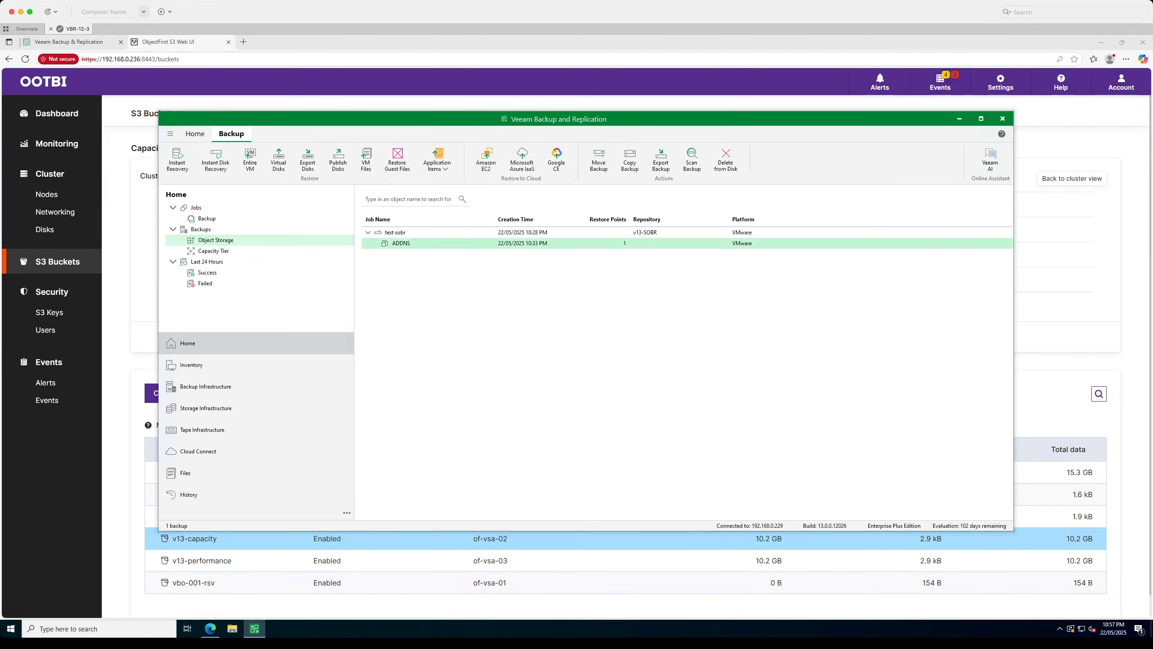
pyautogui.click(215, 240)
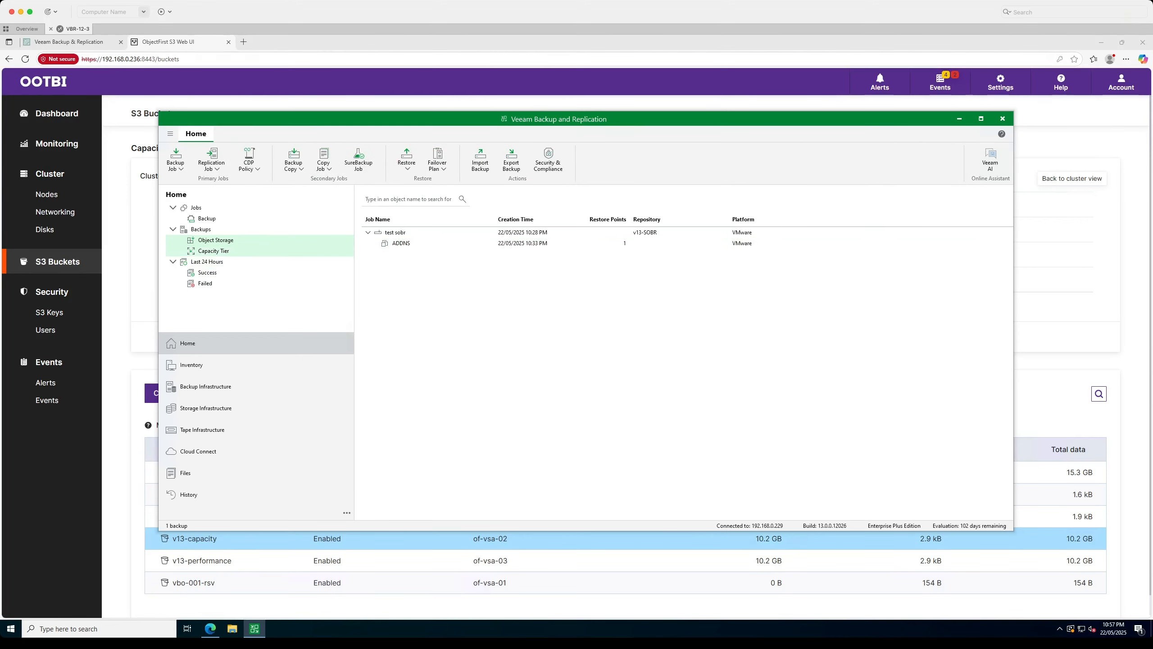
# Expand the test sobr backup in the Capacity Tier and examine the restore options available for ADDNS.
pyautogui.click(213, 251)
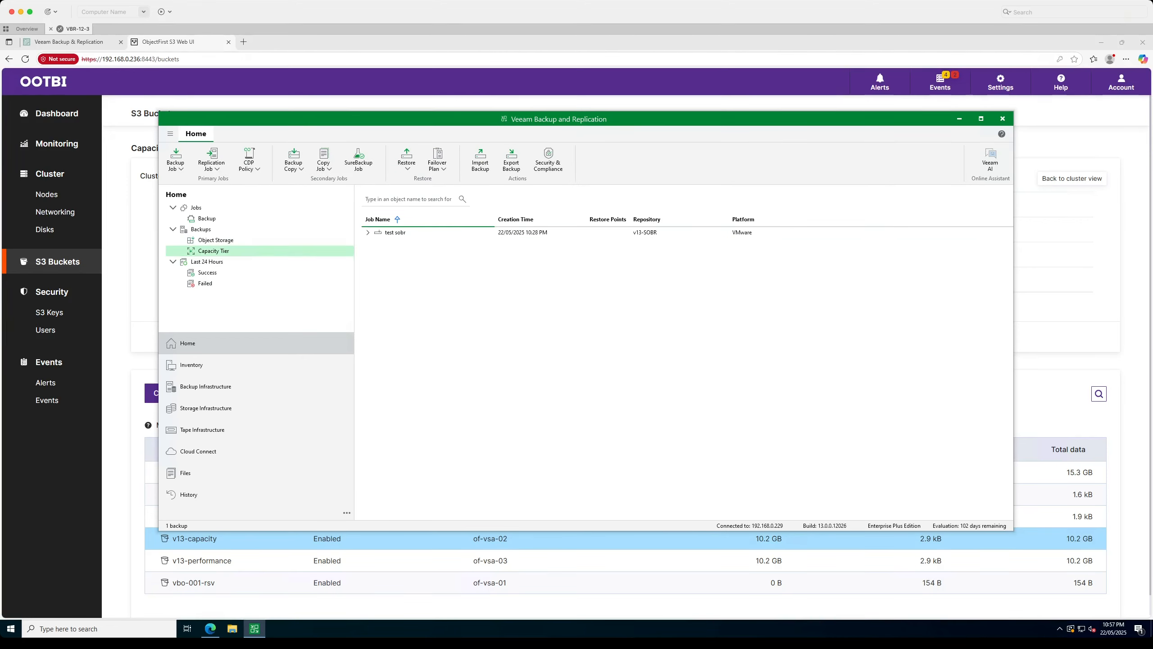
pyautogui.click(395, 233)
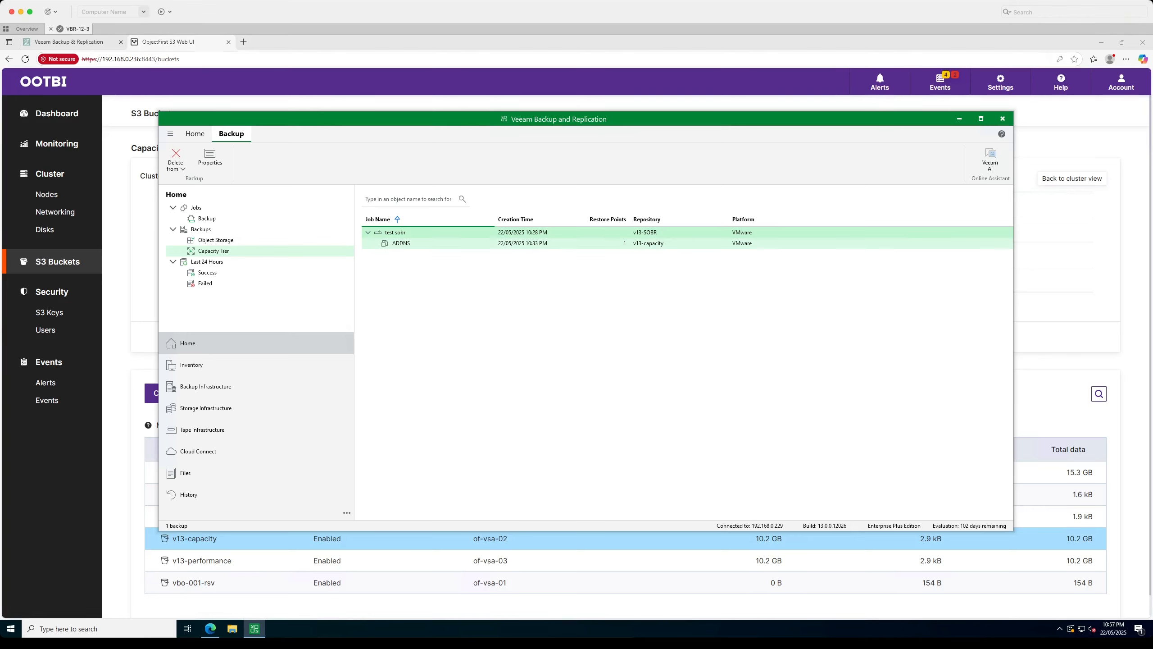
pyautogui.click(401, 244)
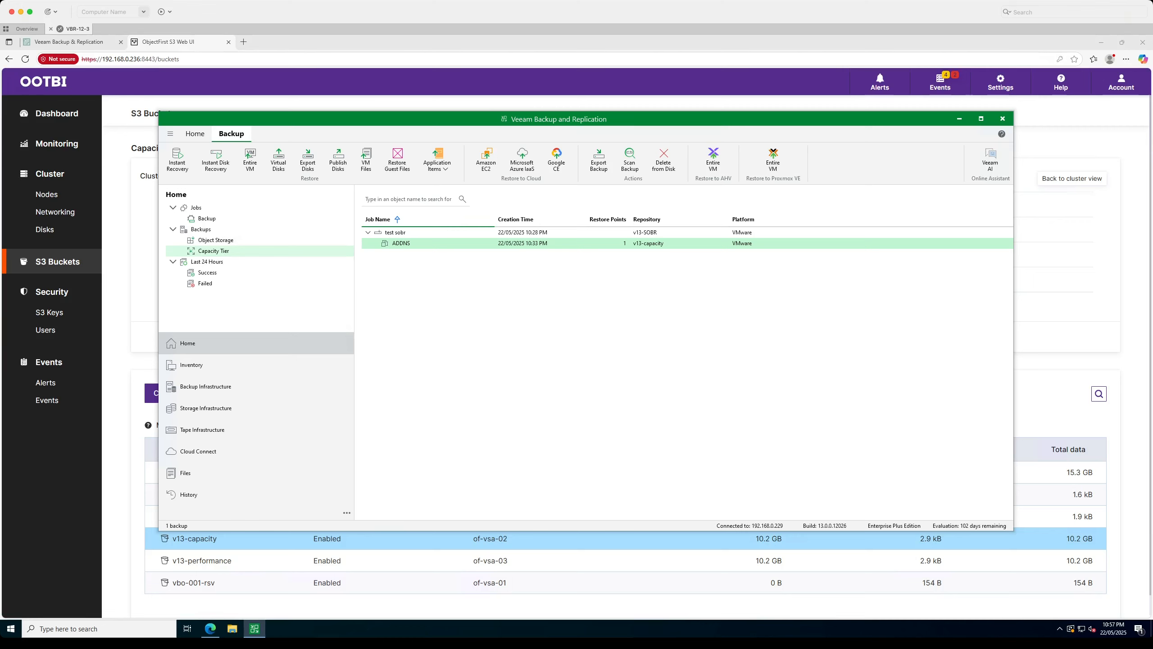
pyautogui.rightClick(401, 244)
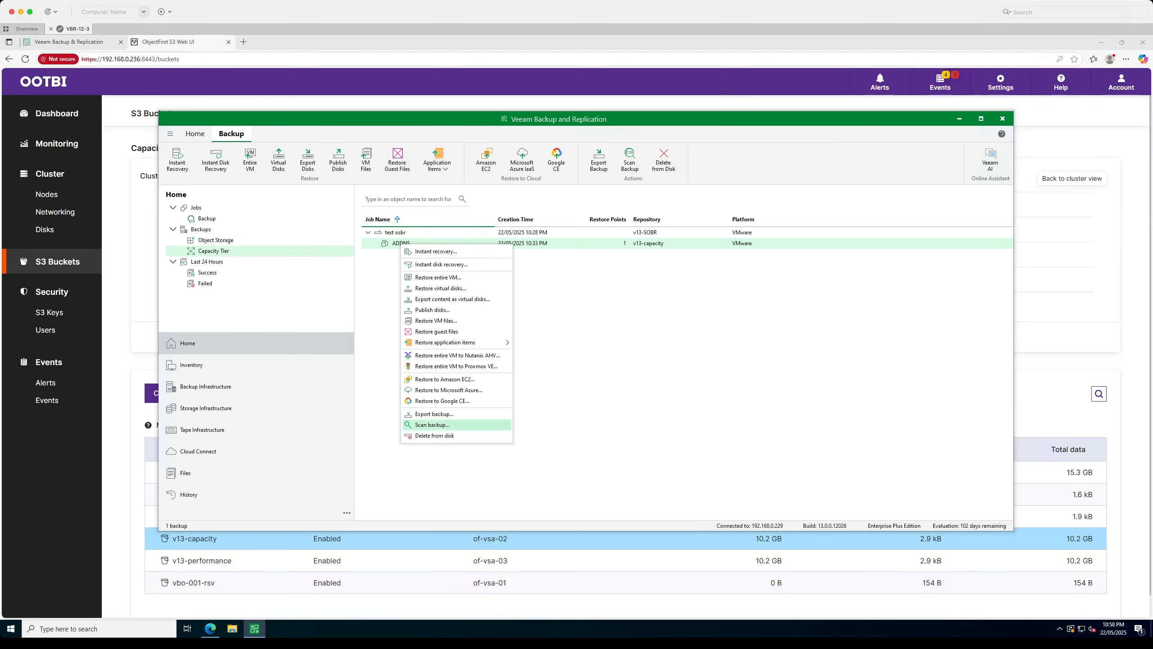
pyautogui.click(556, 327)
# Inspect the backup properties of test sobr on v13-capacity, including its restore point and malware options, and close them.
pyautogui.rightClick(435, 236)
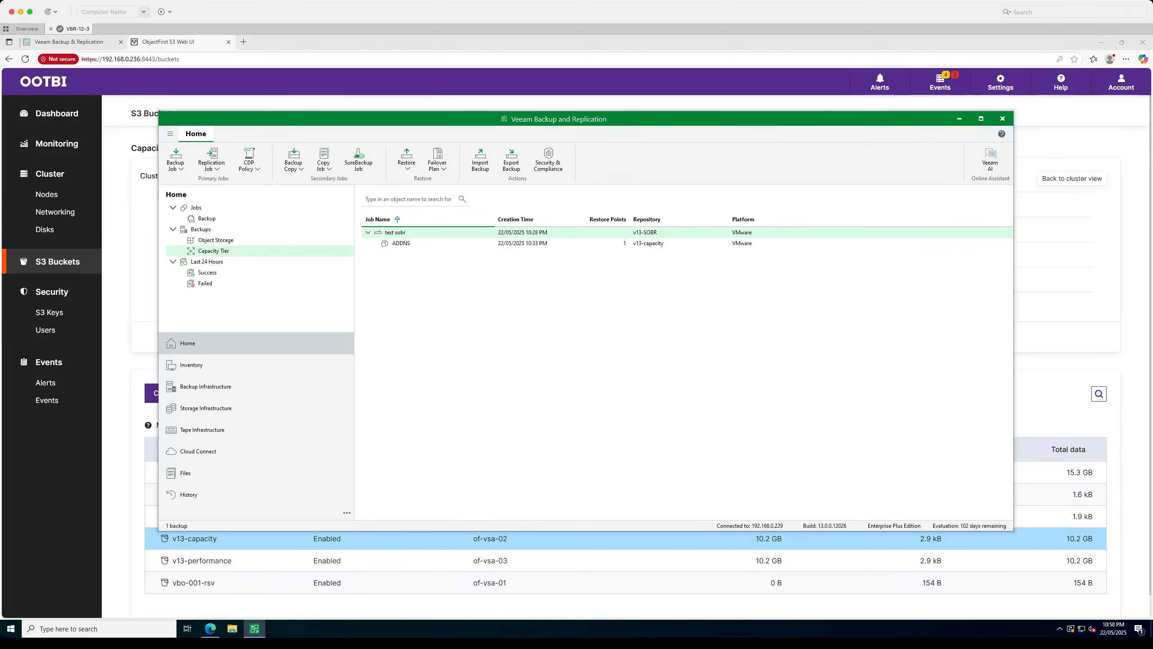
pyautogui.click(462, 256)
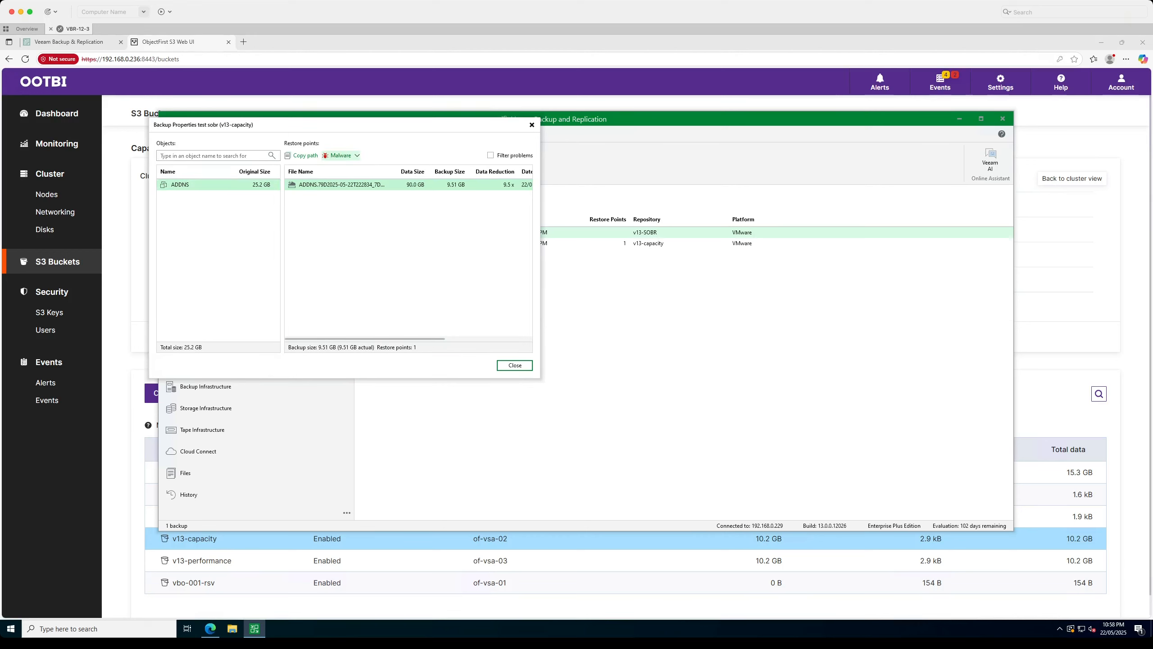
pyautogui.click(341, 155)
pyautogui.press('Escape')
pyautogui.click(531, 124)
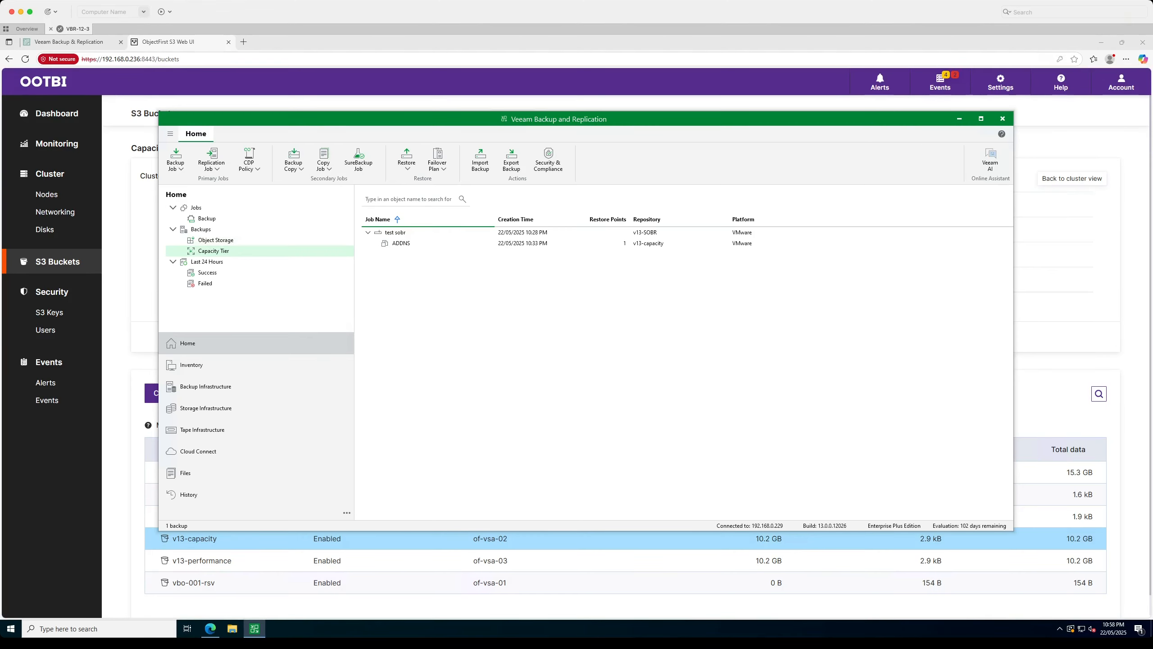
# Switch to the Veeam Backup & Replication web UI and sign in with the veeamadmin username and the account password.
pyautogui.click(69, 42)
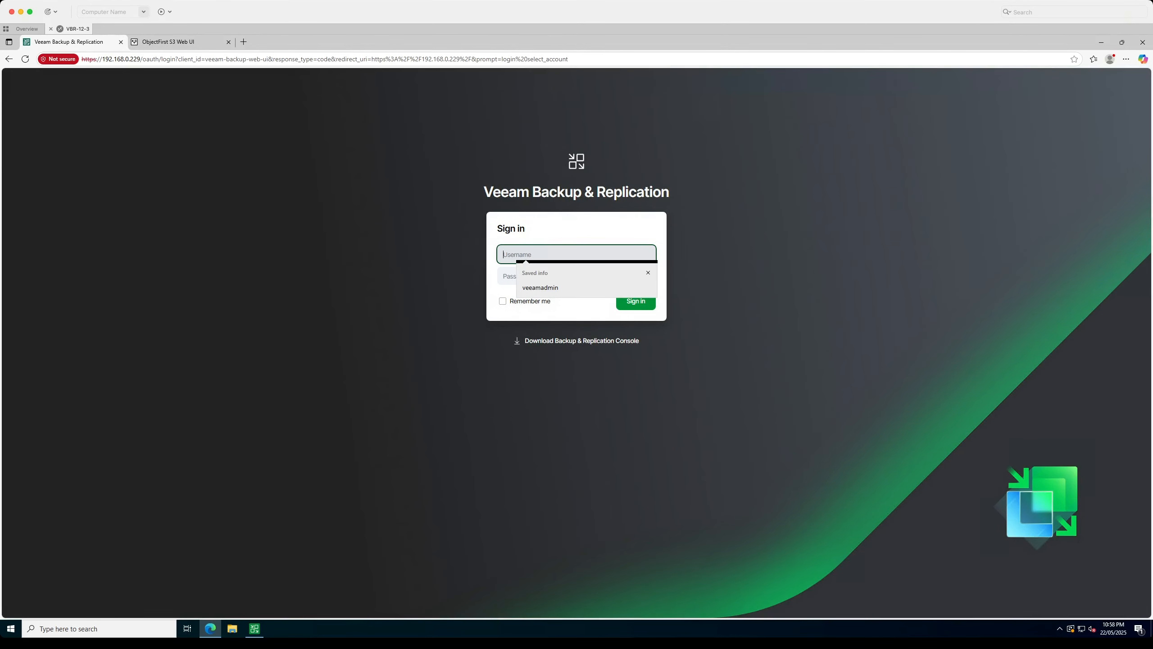
pyautogui.write('veeamadmin')
pyautogui.press('Tab')
pyautogui.press('Tab')
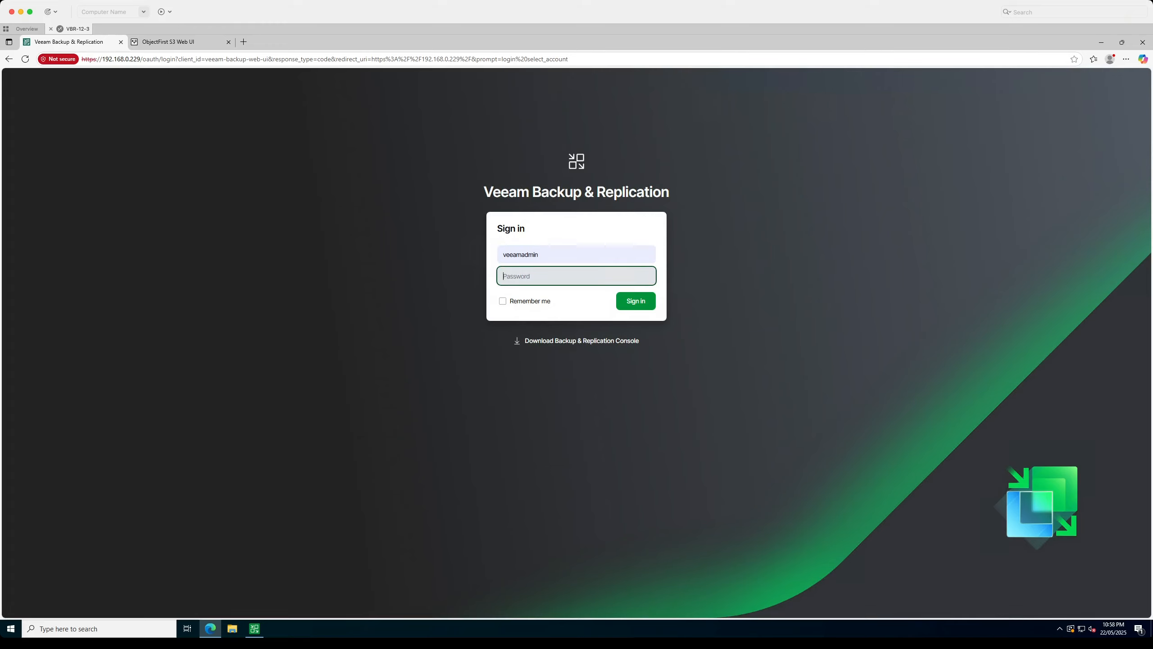
pyautogui.write('•••••')
pyautogui.press('Return')
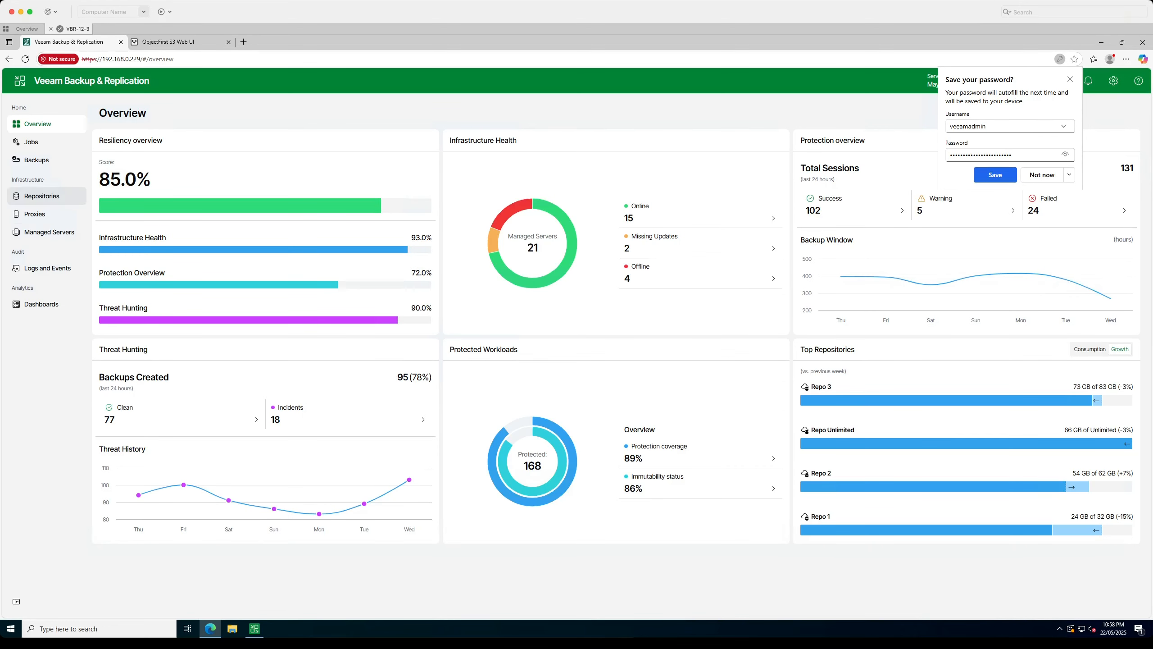
# Examine the v13-capacity and v13-performance backup repositories and the repository types that can be added, leaving no repository selected.
pyautogui.click(41, 197)
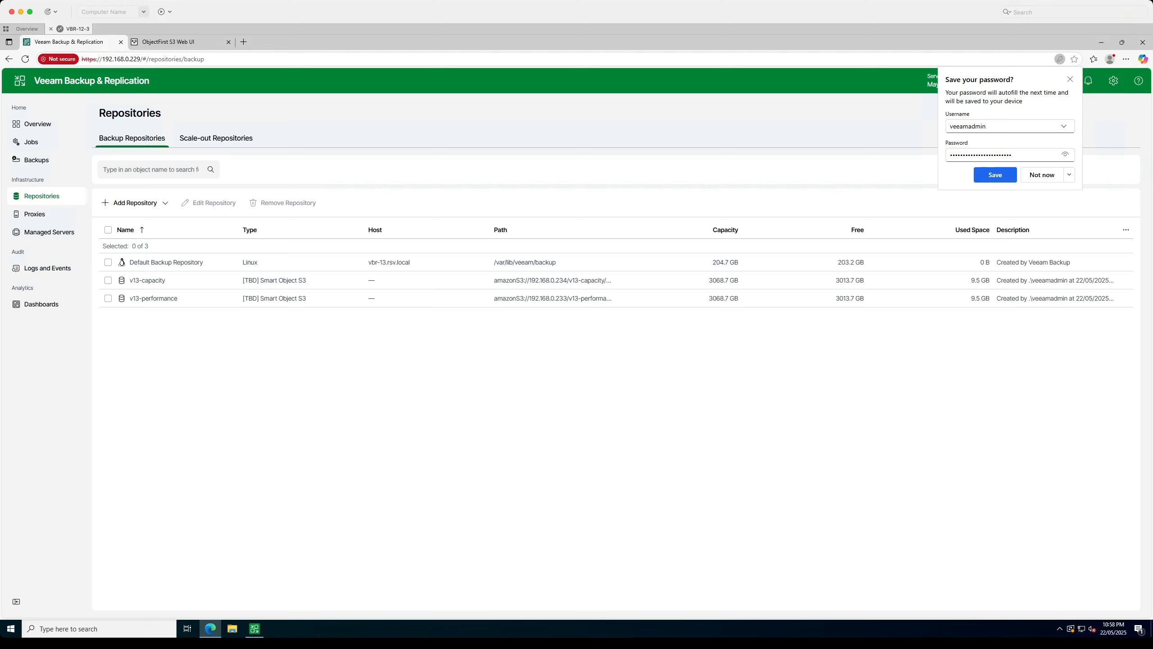
pyautogui.click(108, 280)
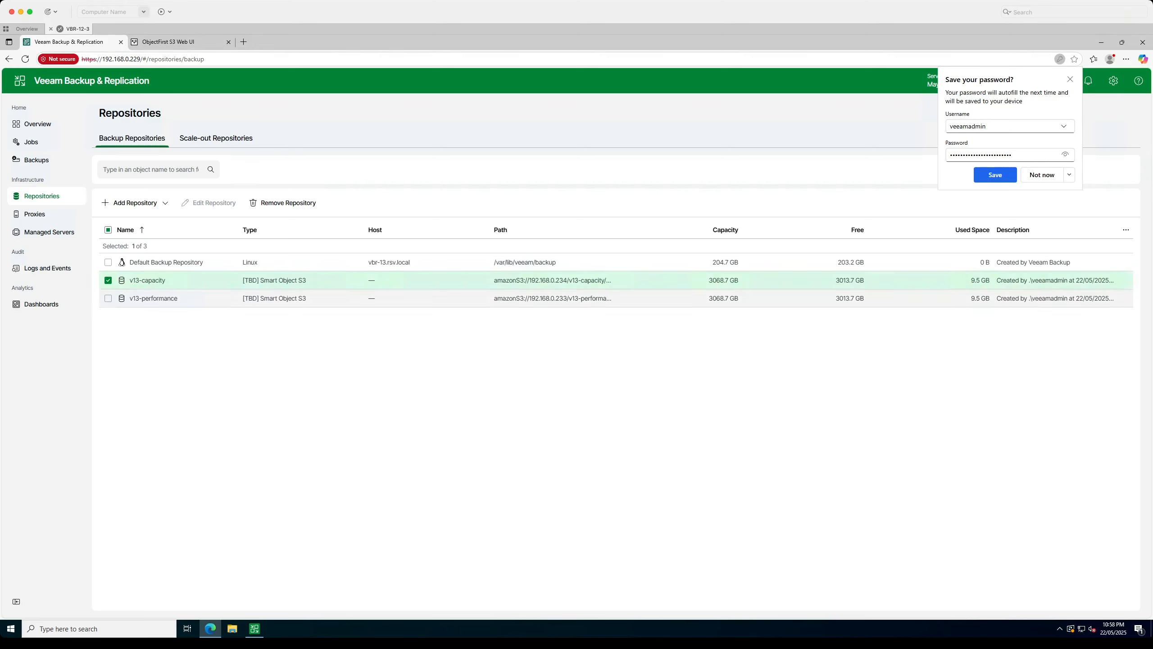
pyautogui.click(108, 298)
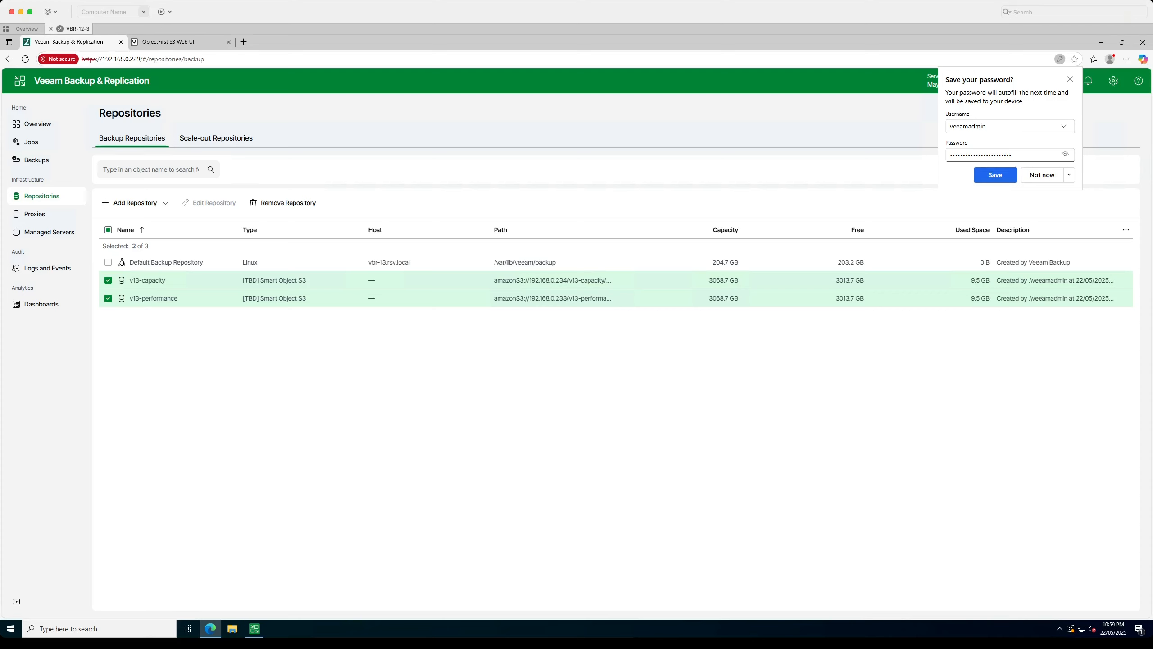
pyautogui.click(136, 202)
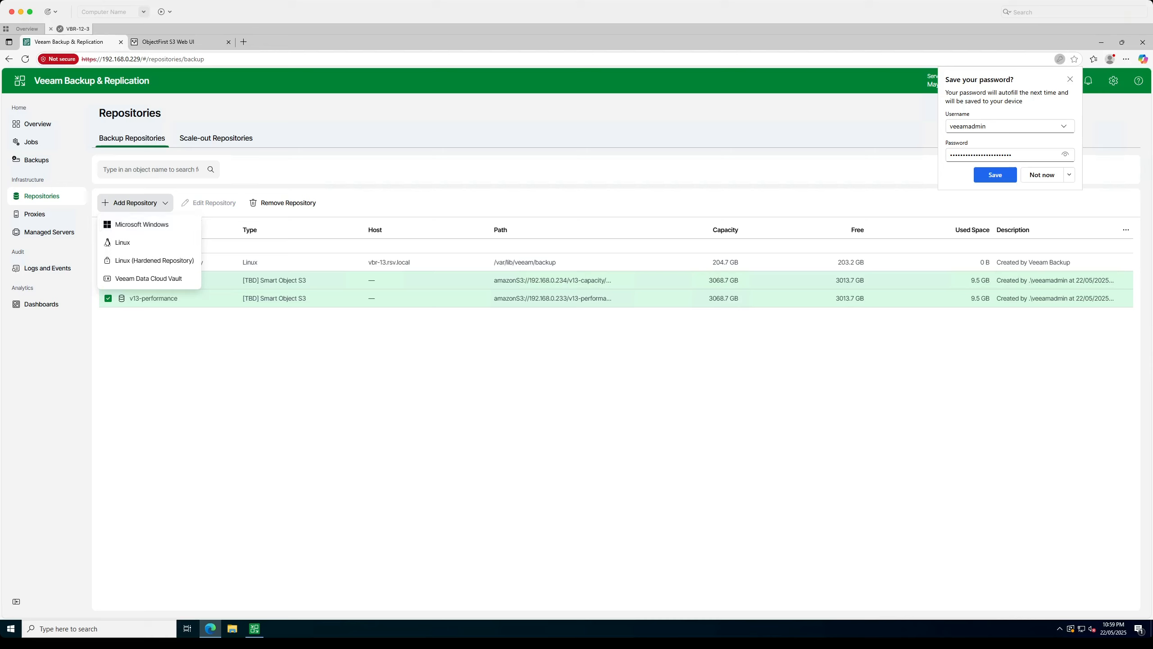
pyautogui.press('Escape')
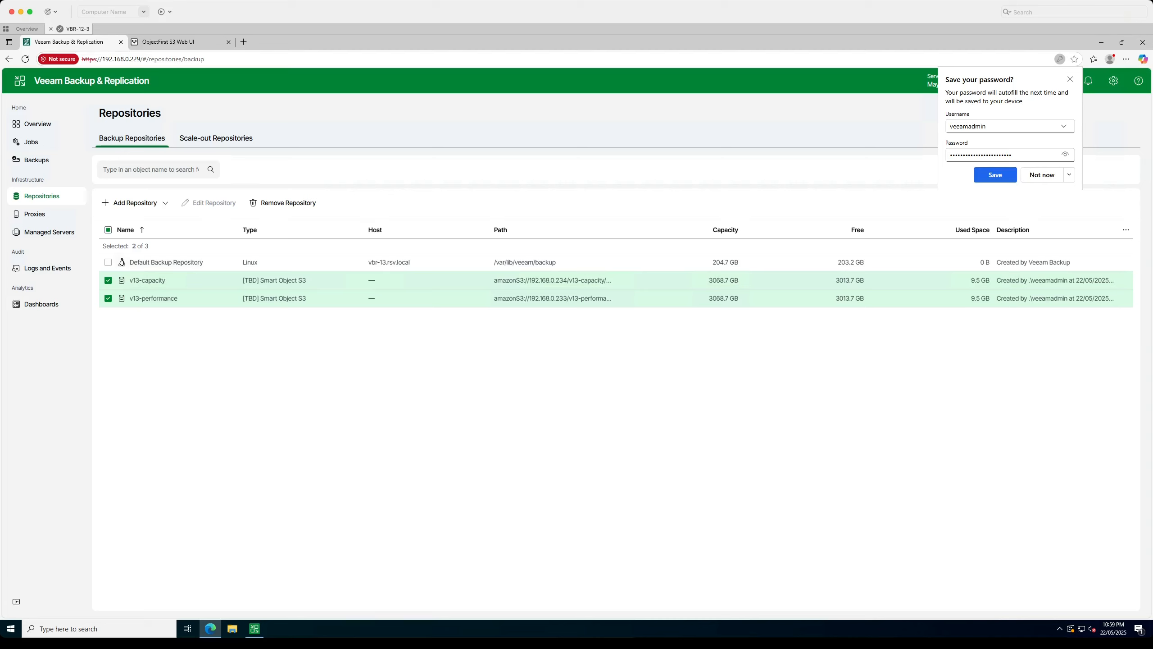
pyautogui.click(254, 298)
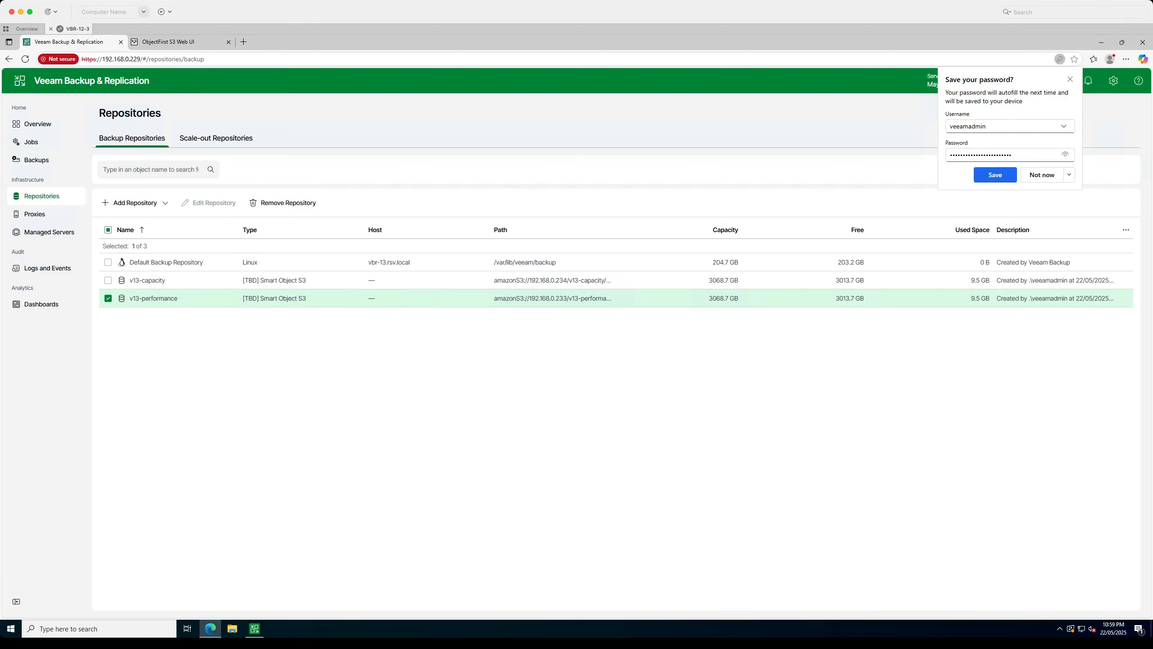
pyautogui.click(108, 299)
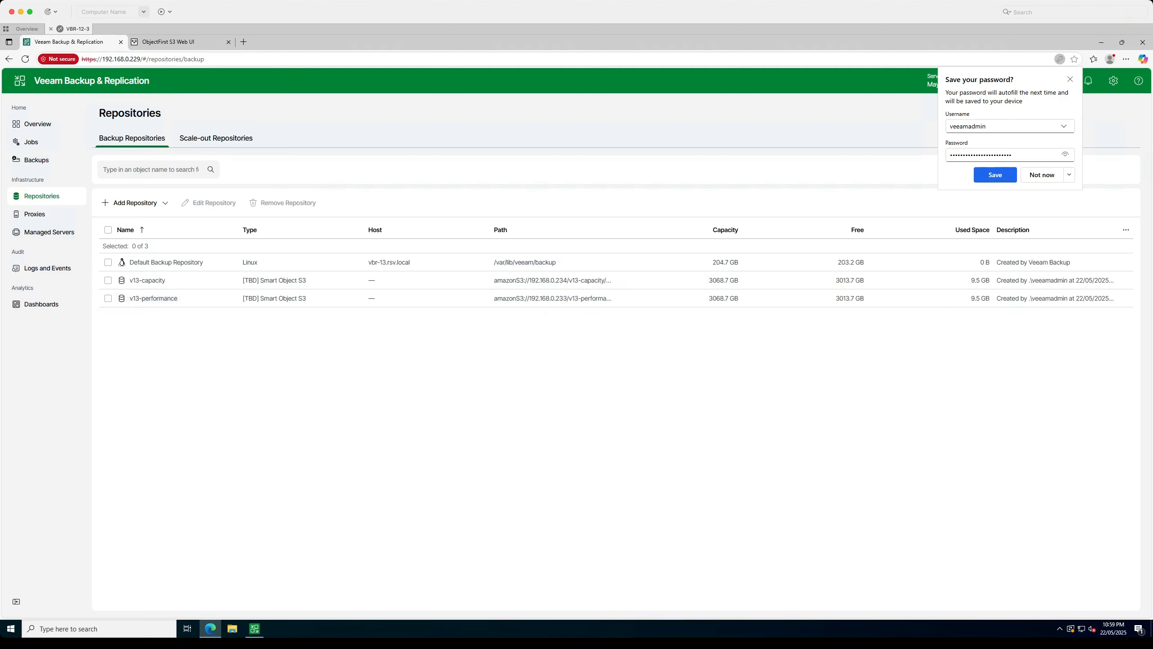
# Review the extents, performance tier and placement policy of scale-out repository v13-SOBR, and exit its settings without applying changes.
pyautogui.click(216, 138)
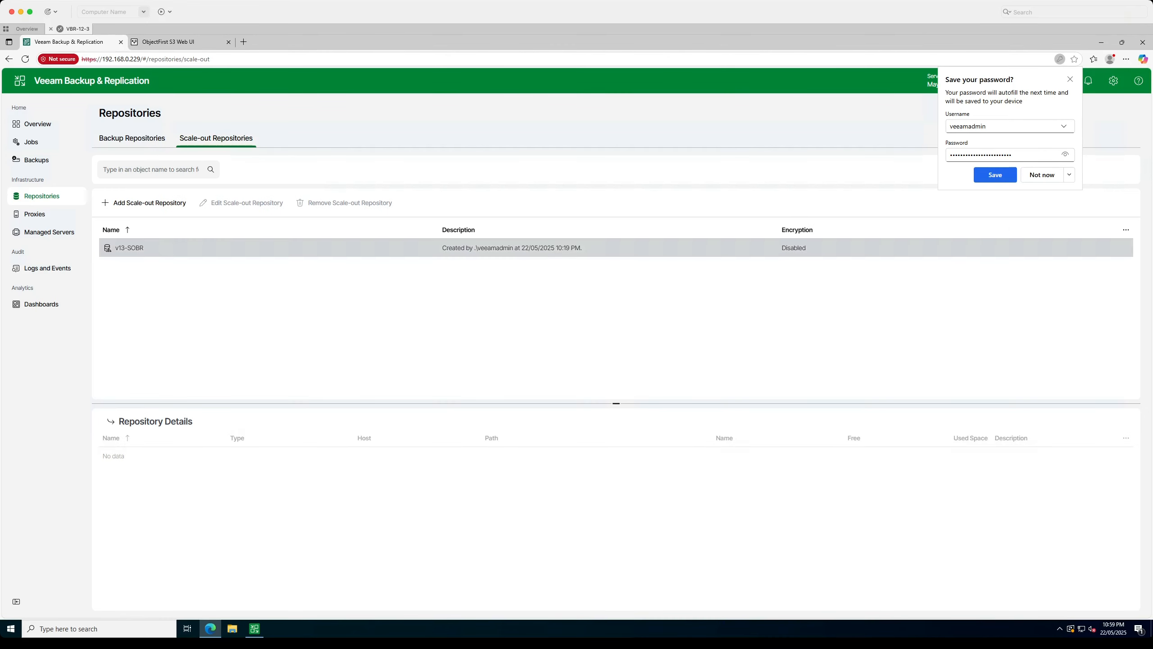
pyautogui.click(136, 248)
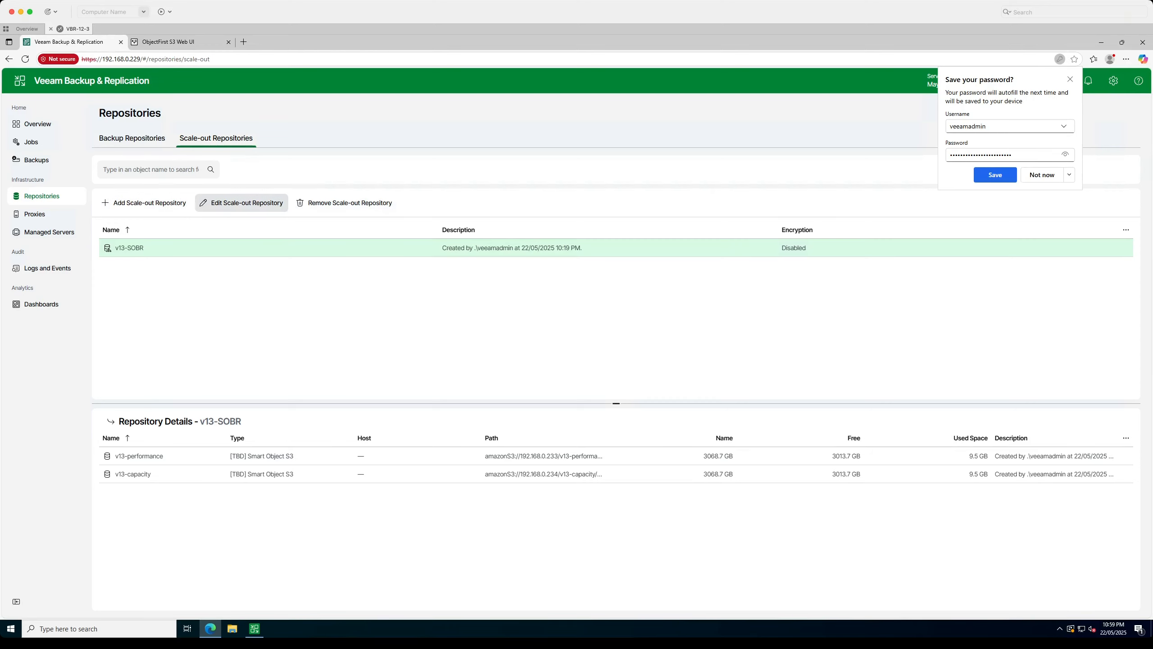
pyautogui.click(242, 203)
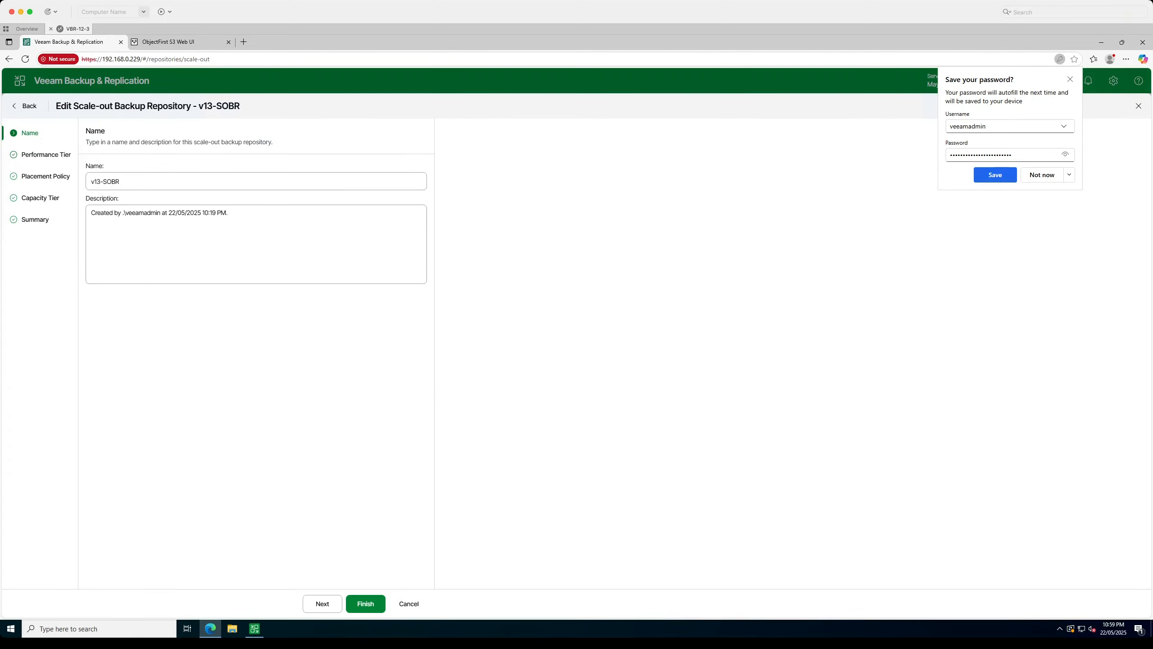
pyautogui.click(46, 154)
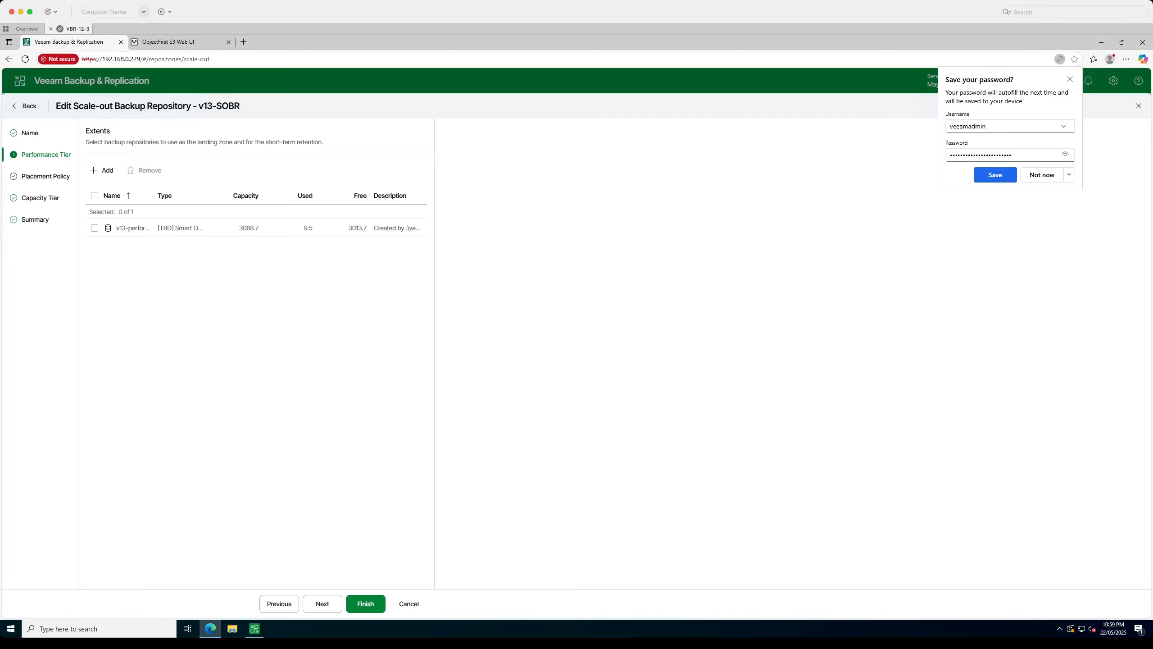
pyautogui.click(45, 176)
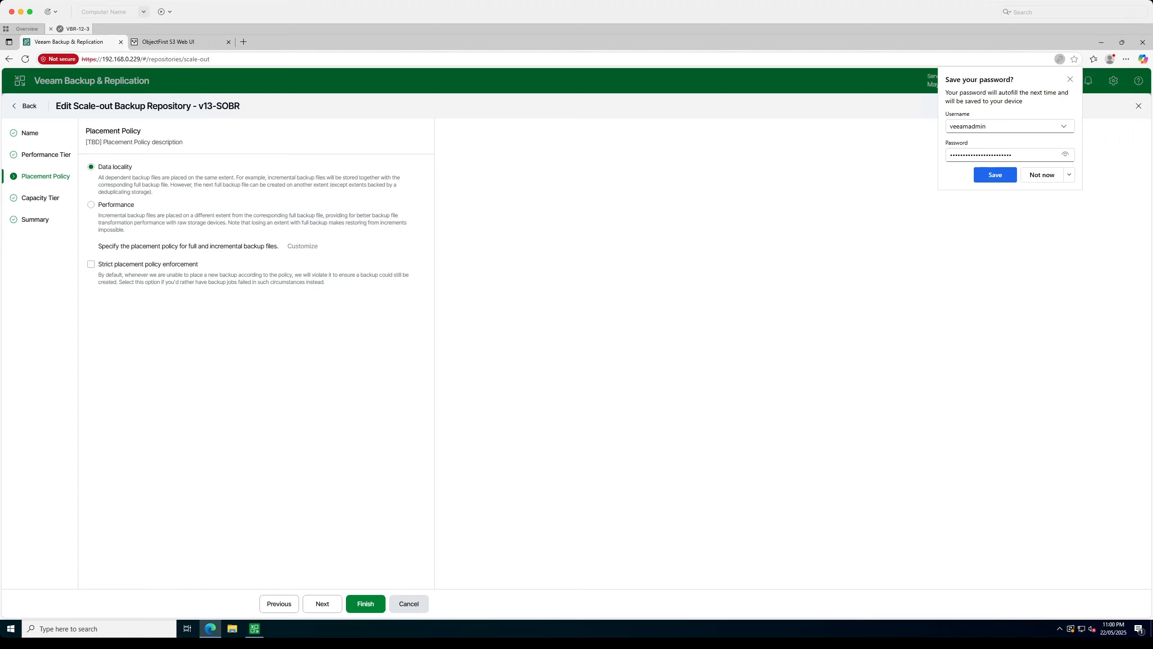
pyautogui.click(408, 604)
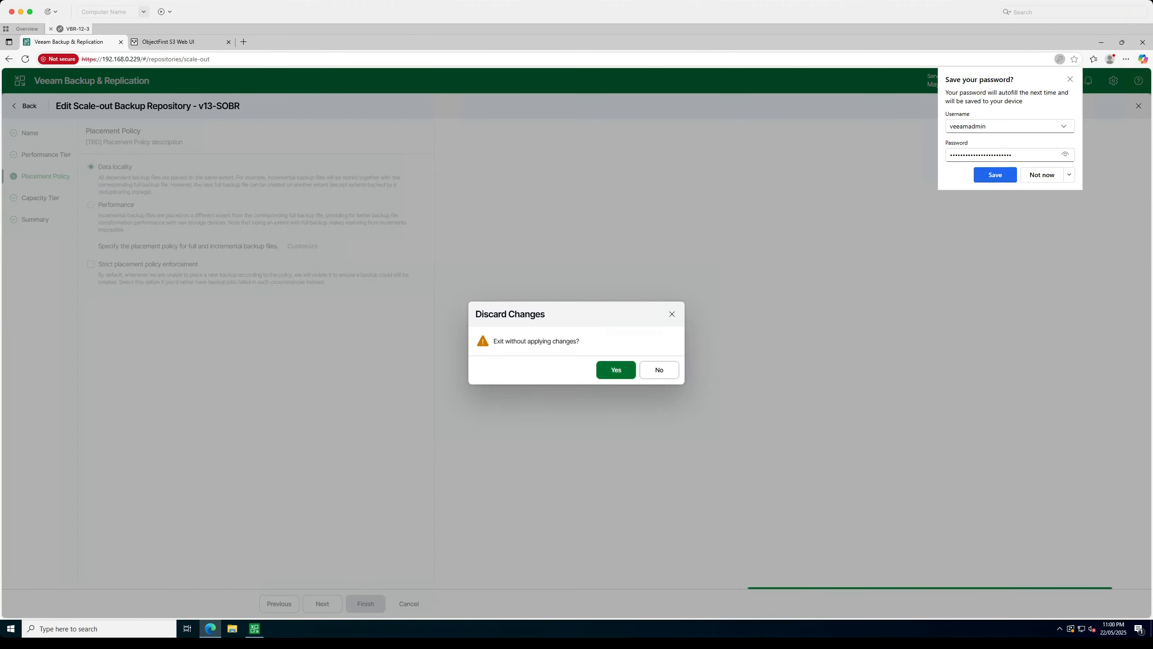
pyautogui.click(616, 369)
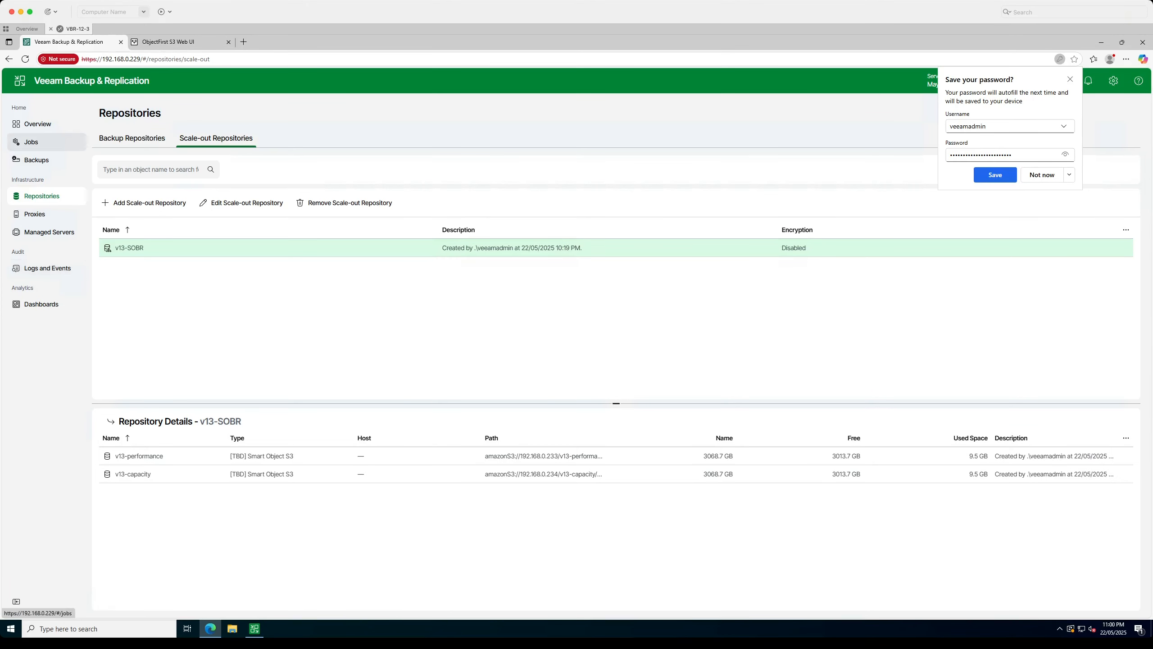
# Examine the restore and delete options for the test sobr backup and its ADDNS machine, and return to the Veeam console.
pyautogui.click(31, 142)
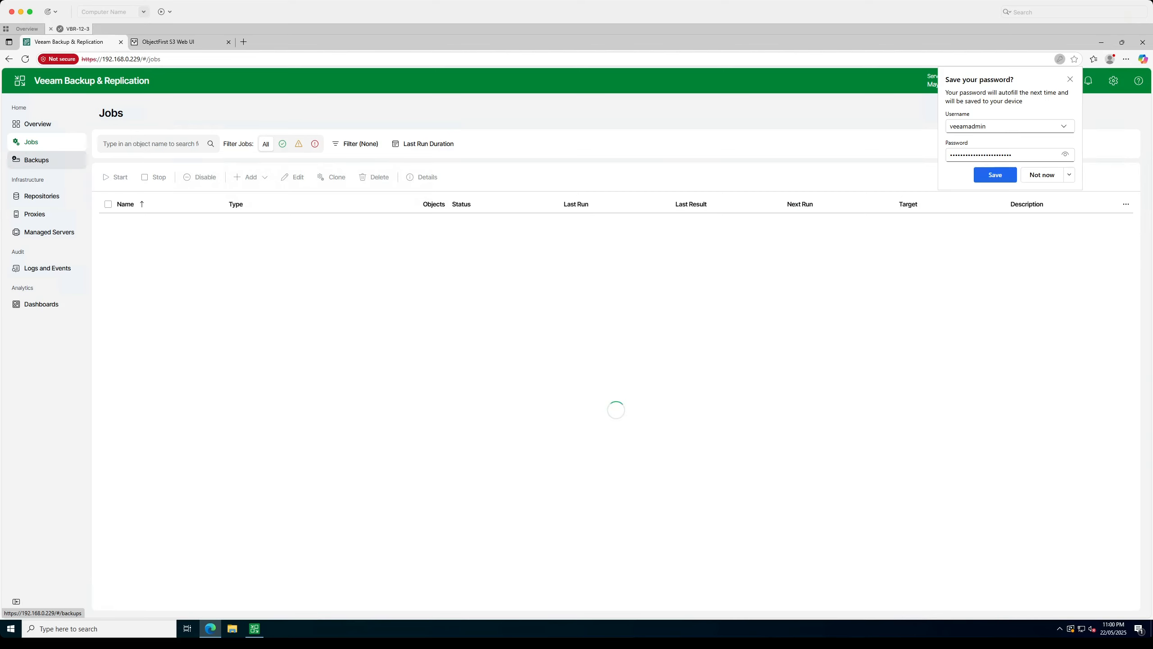
pyautogui.click(36, 159)
pyautogui.doubleClick(135, 203)
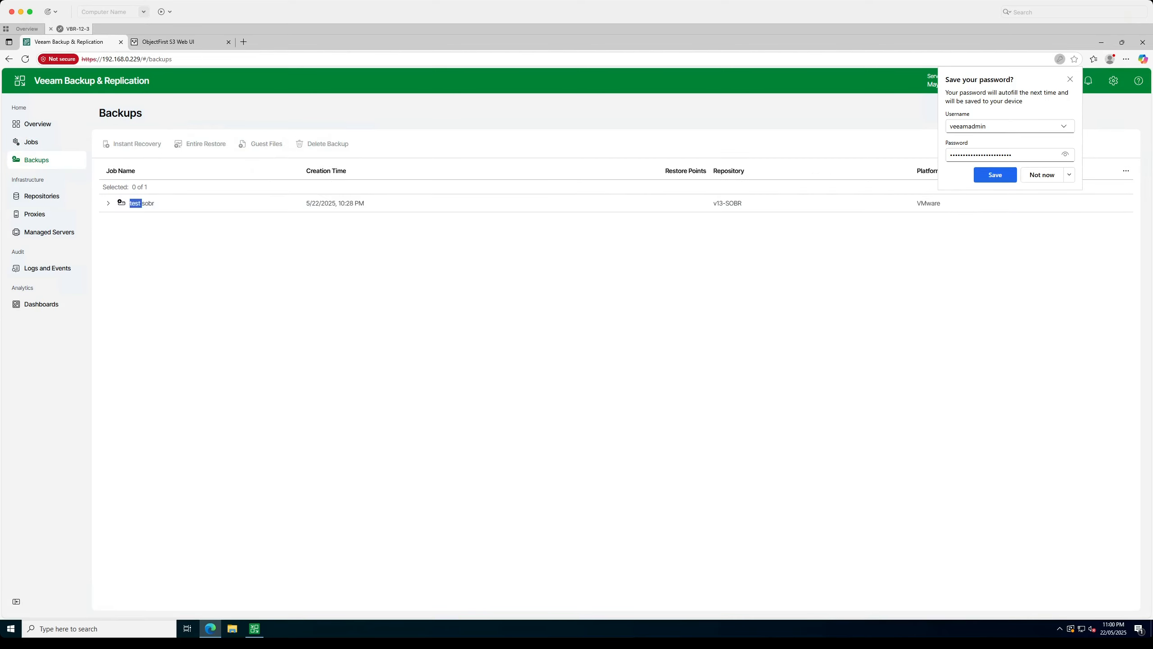
pyautogui.click(108, 203)
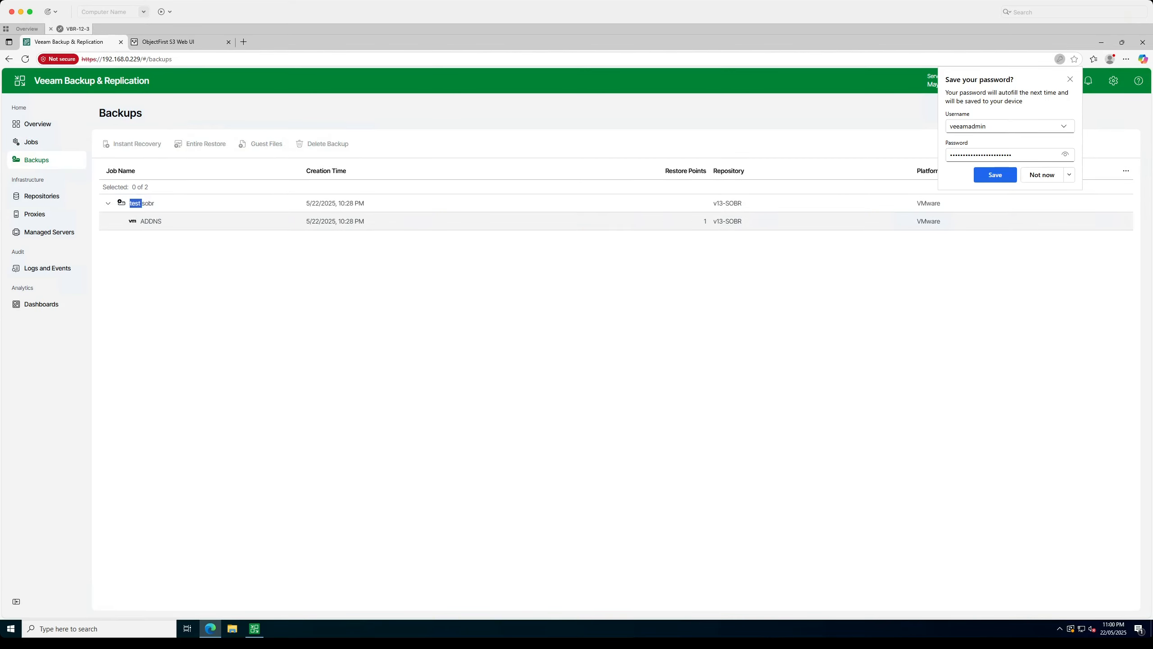
pyautogui.click(151, 221)
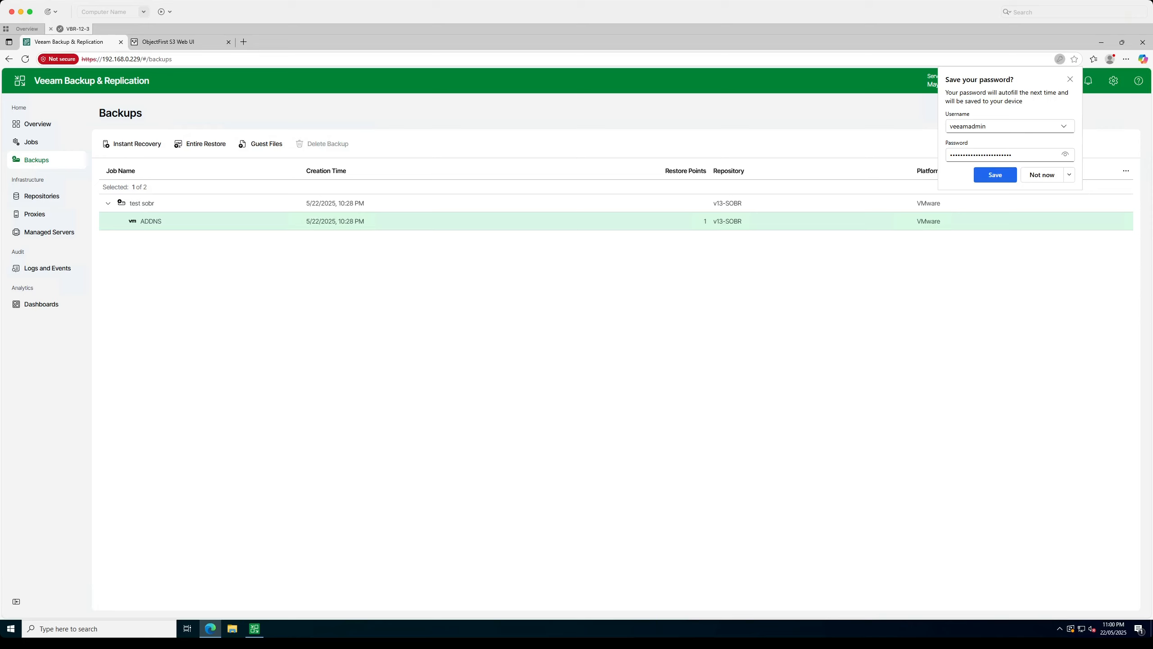
pyautogui.rightClick(156, 222)
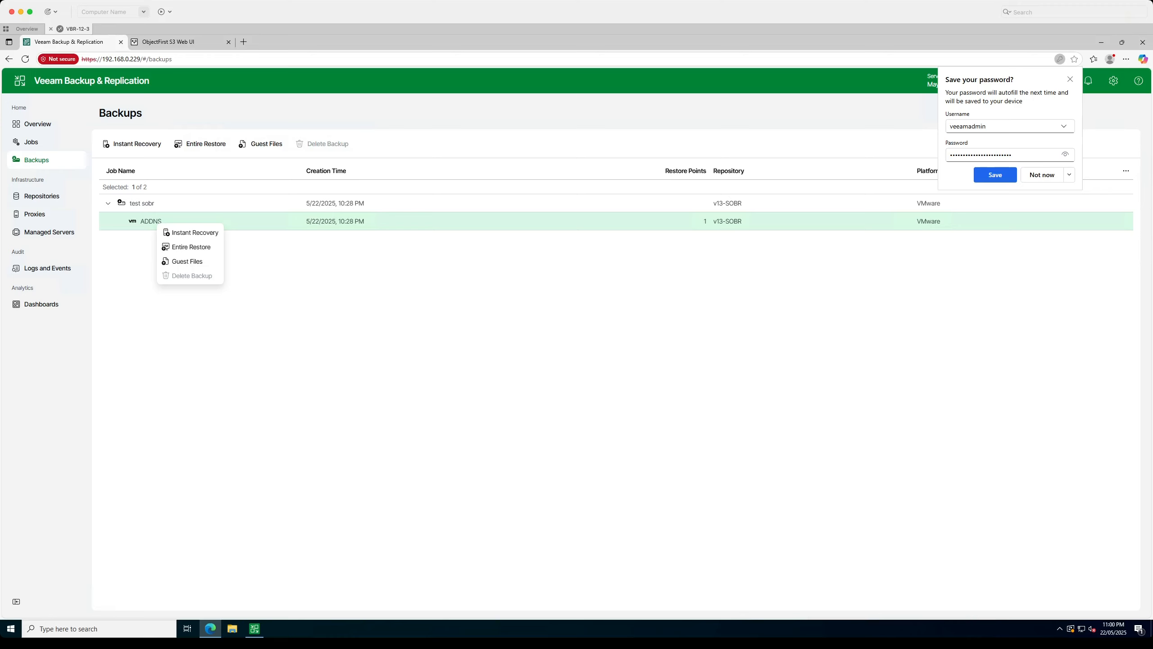
pyautogui.rightClick(203, 200)
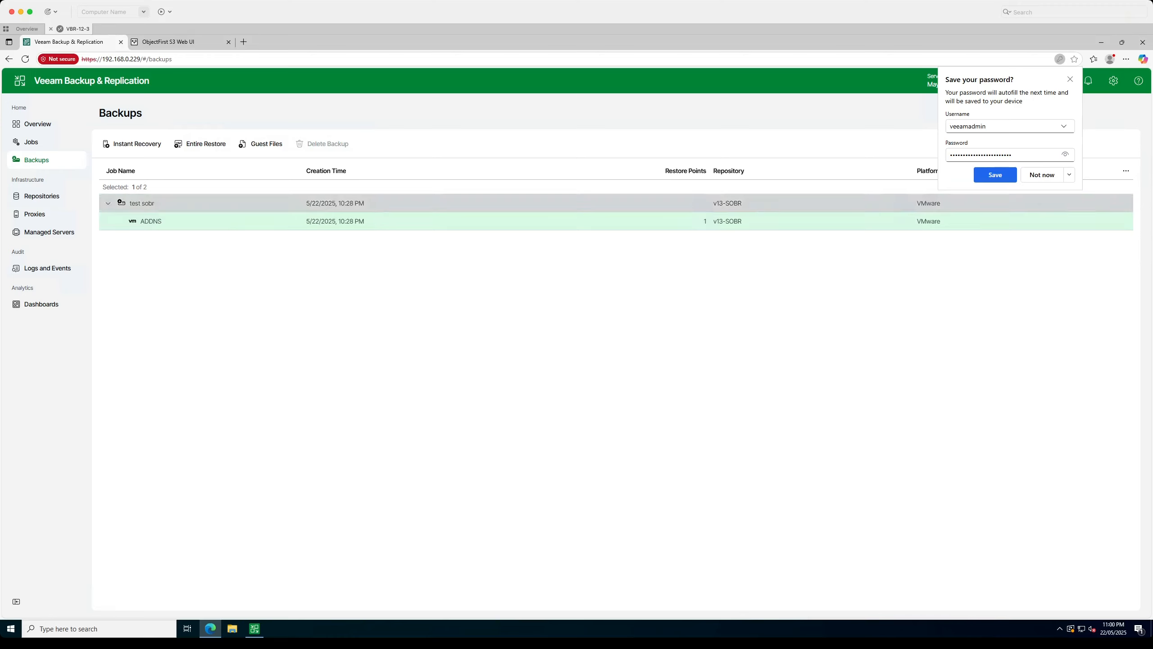
pyautogui.press('Escape')
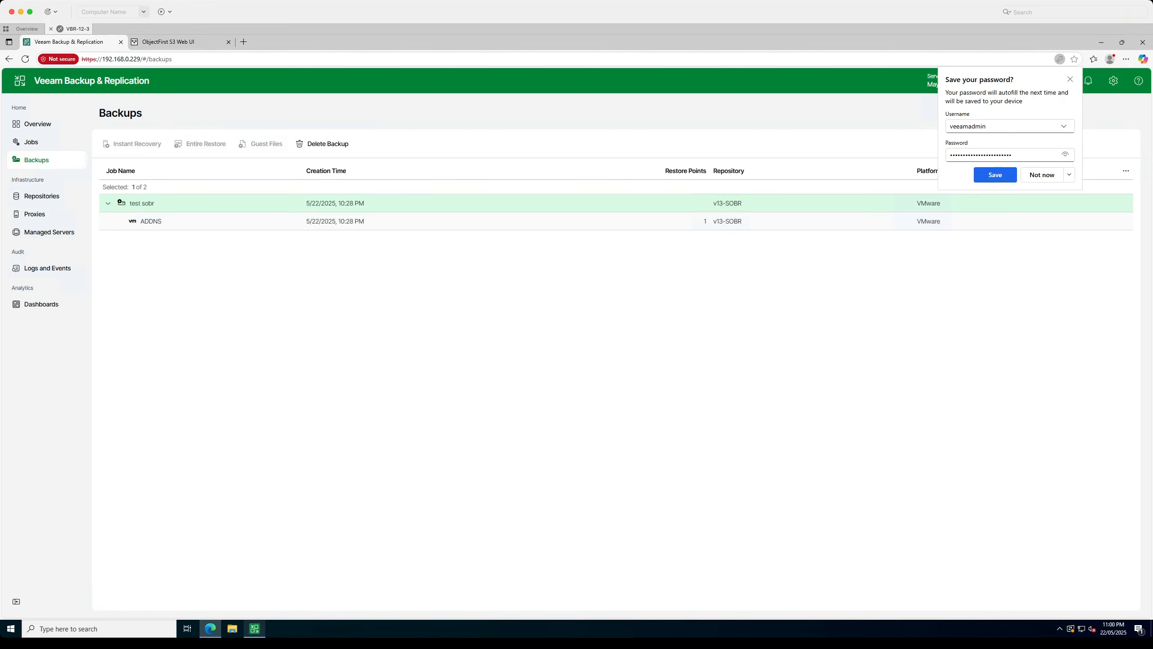
pyautogui.click(254, 629)
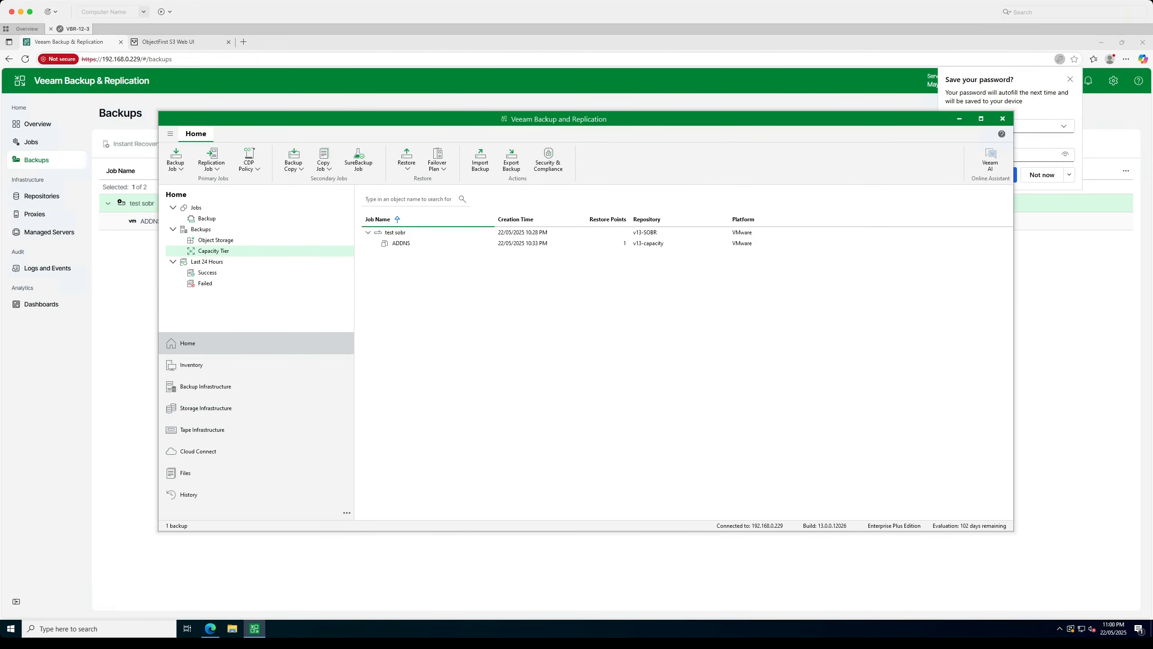